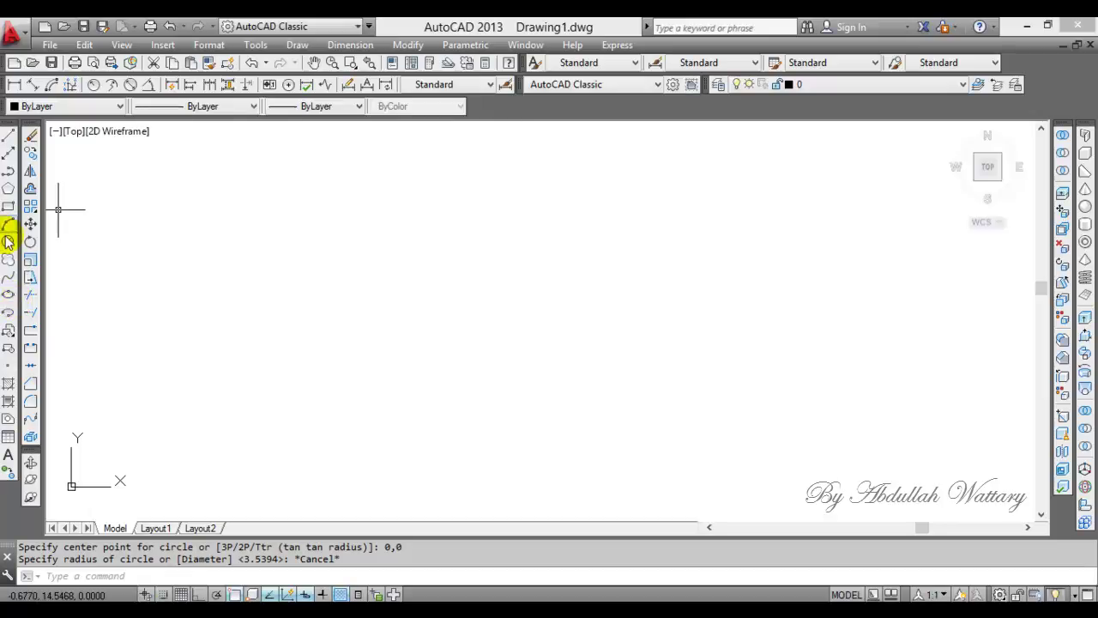
Step: Draw a radius-11 circle centred at the origin
click(7, 241)
text(,0)
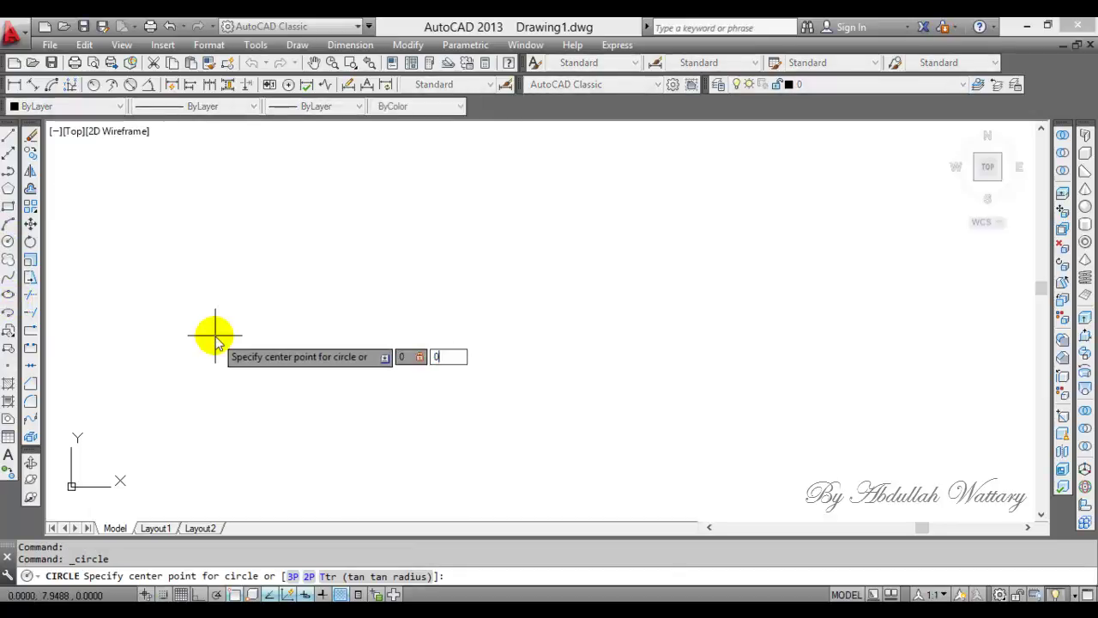
key(Return)
text(11)
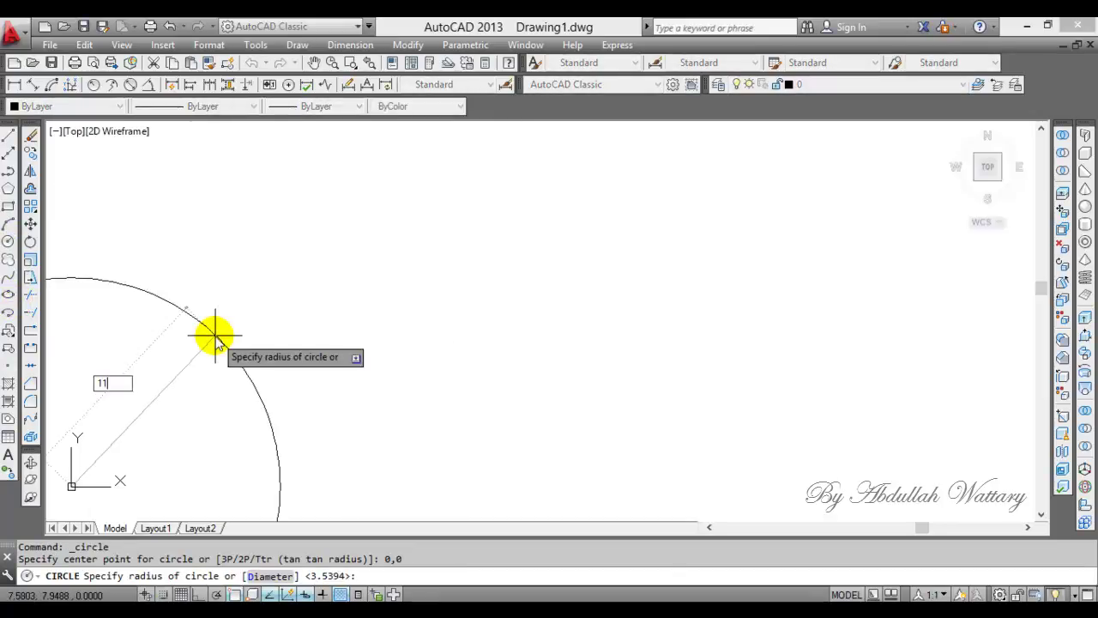
key(Return)
scroll(227, 331, down, 8)
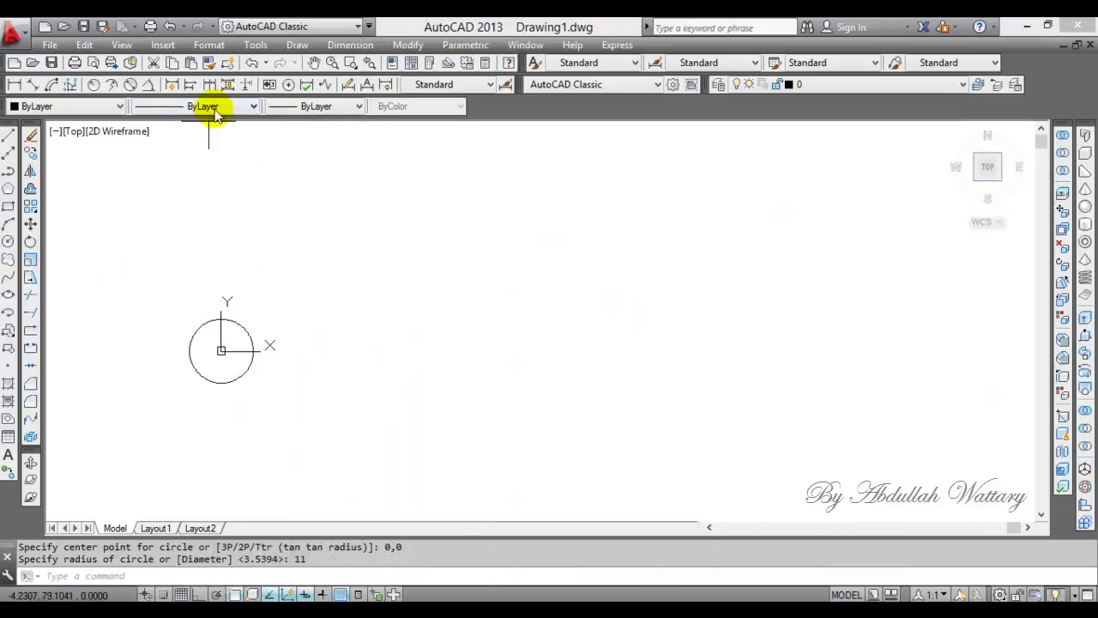
Step: Make PHANTOM2 the current linetype and draw a radius-39 circle at the origin
click(214, 107)
click(206, 178)
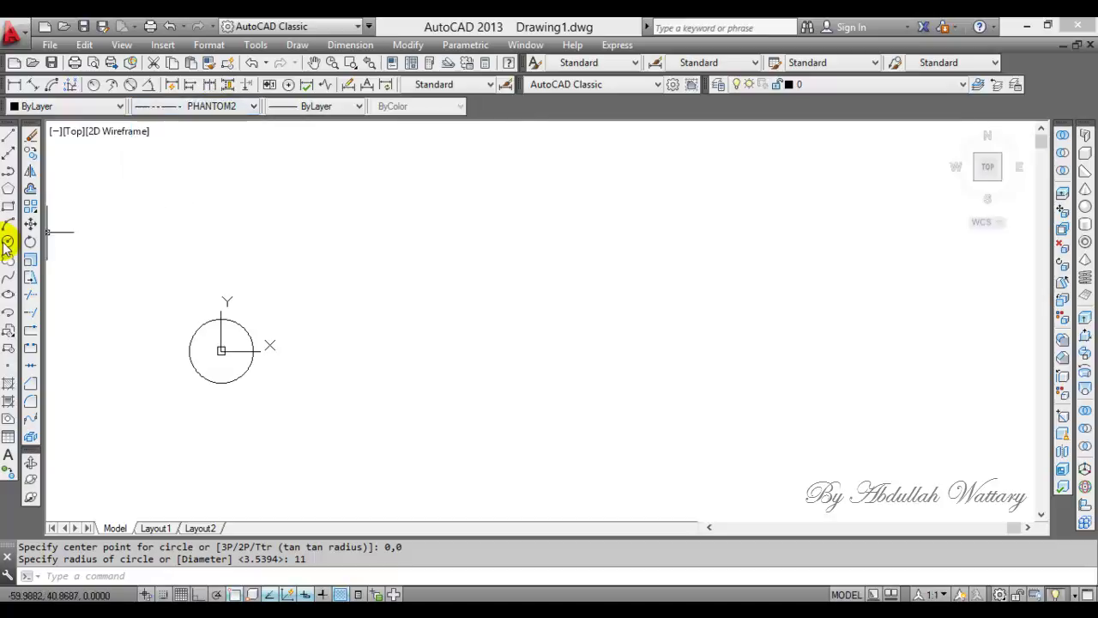
click(7, 243)
text(,0)
key(Return)
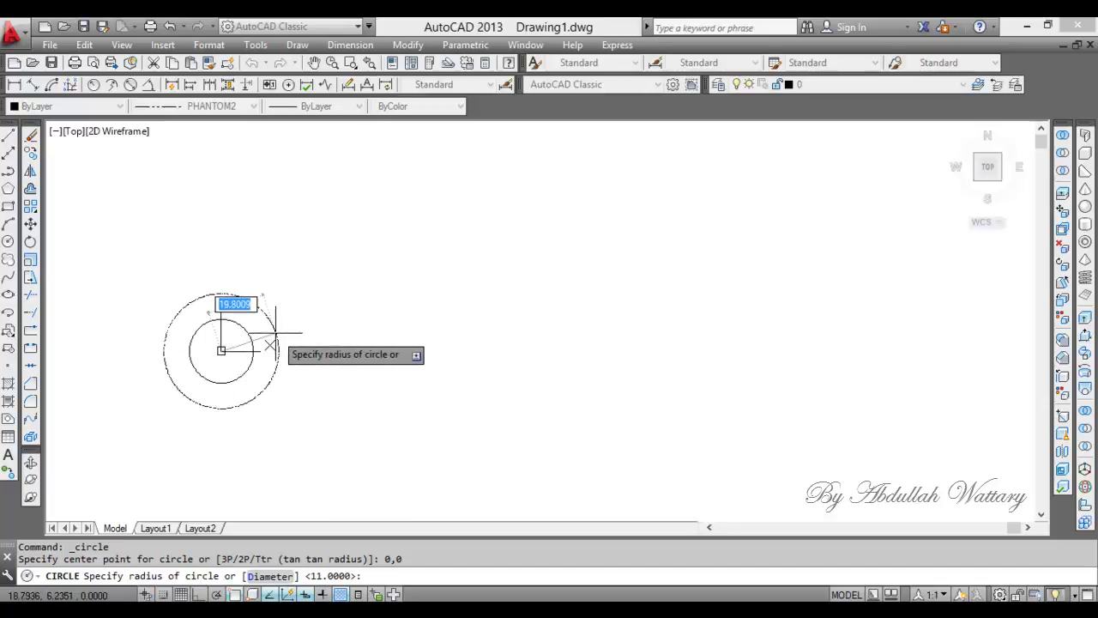
text(3)
key(Return)
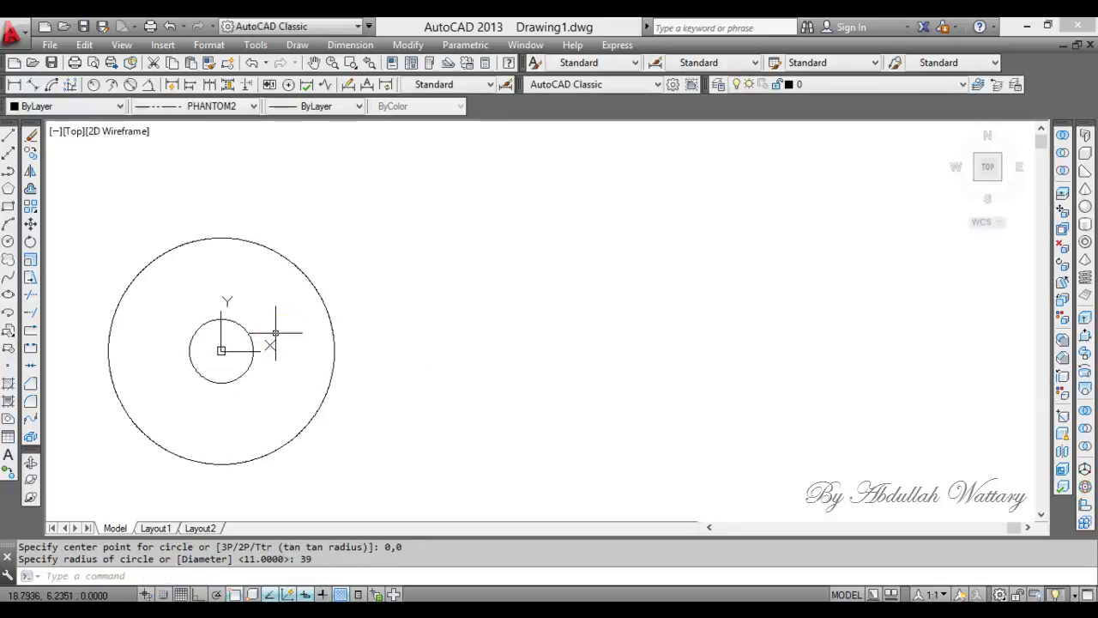
scroll(252, 238, up, 4)
scroll(254, 238, up, 2)
scroll(255, 233, down, 3)
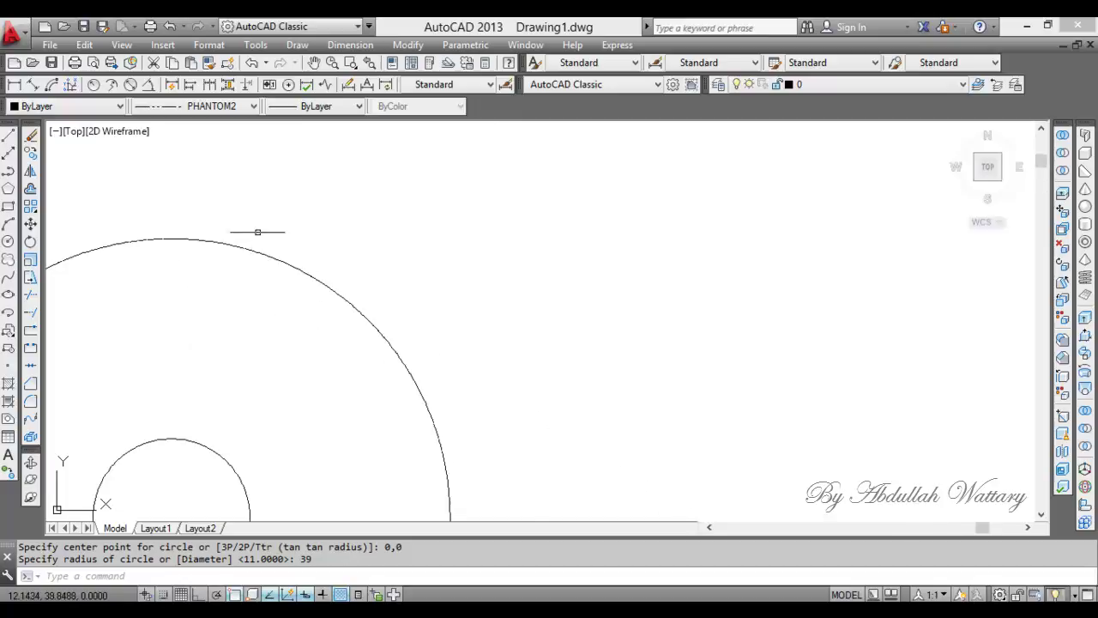
mouse_move(238, 297)
middle_down()
mouse_move(544, 215)
mouse_move(431, 264)
middle_up()
scroll(549, 220, down, 3)
scroll(564, 226, down, 1)
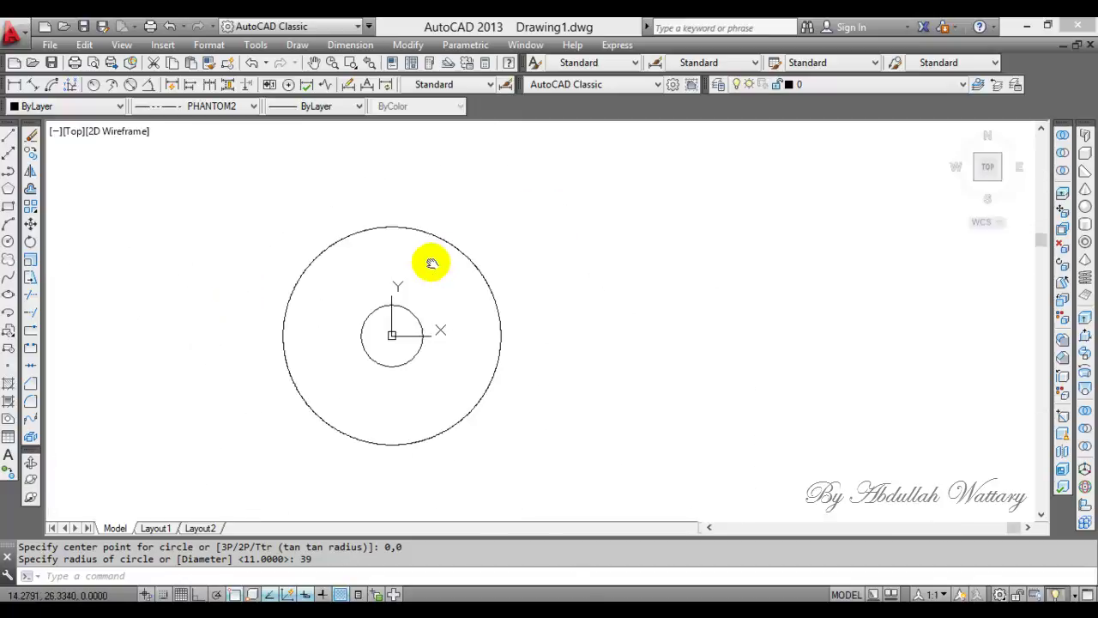
scroll(432, 261, up, 2)
Step: Give the radius-39 circle the ACAD_ISO04W100 dashed linetype and compare with the exam drawing
click(442, 220)
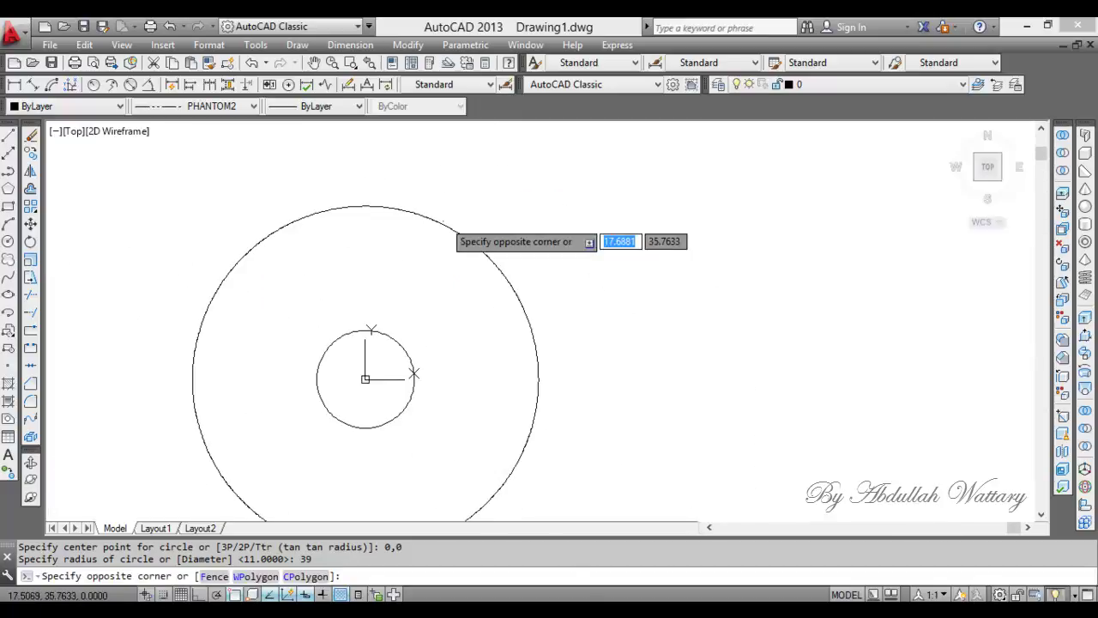
click(437, 220)
click(225, 106)
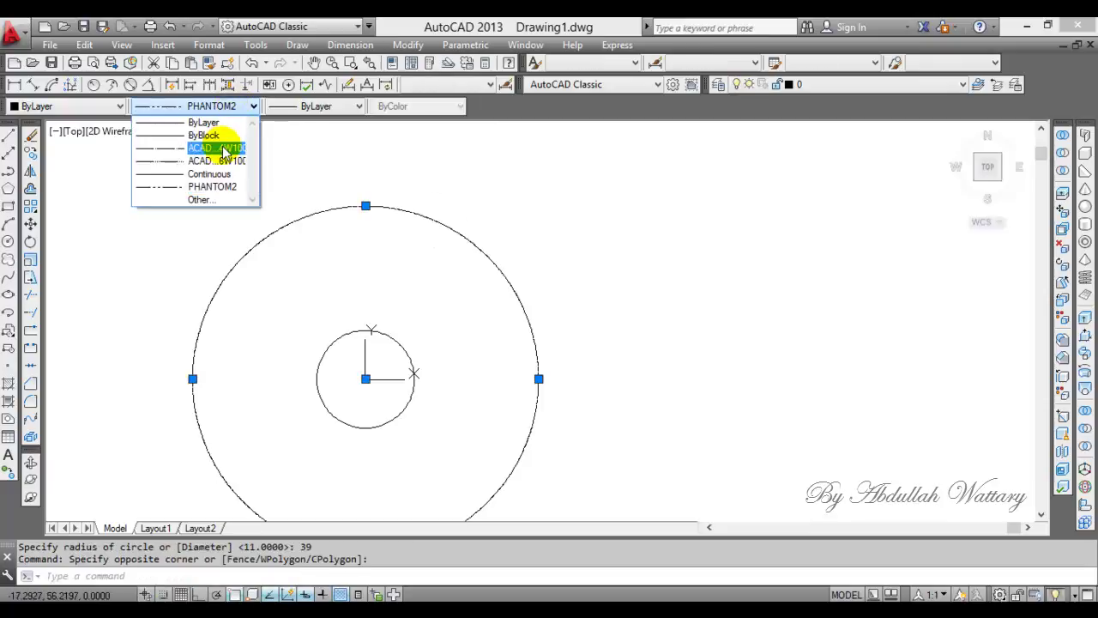
click(215, 147)
key(Escape)
scroll(395, 230, down, 2)
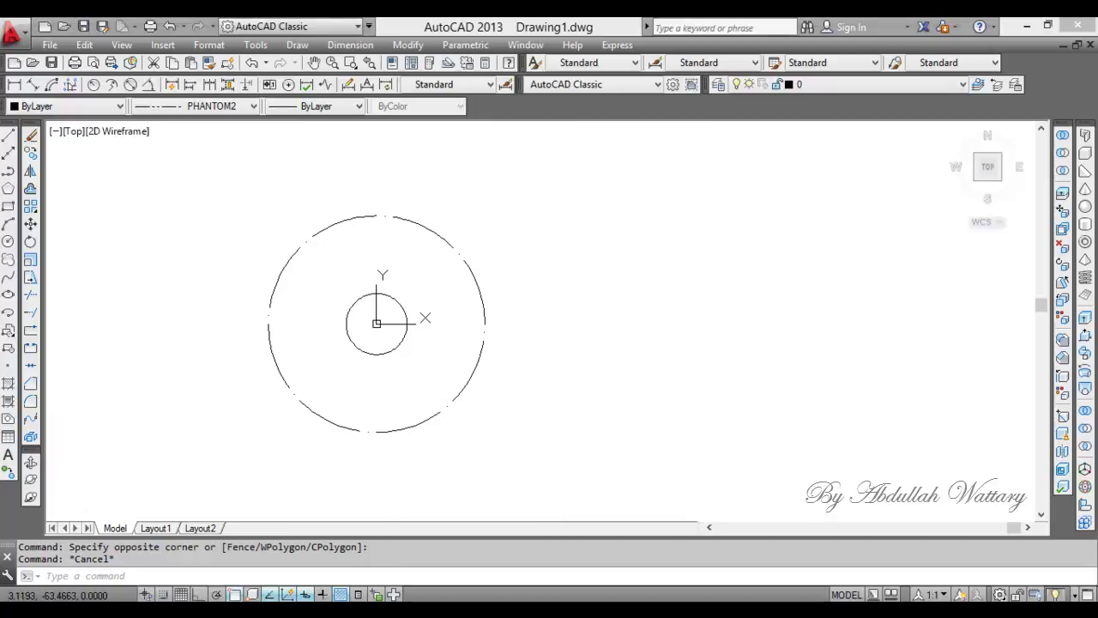
key(alt+Tab)
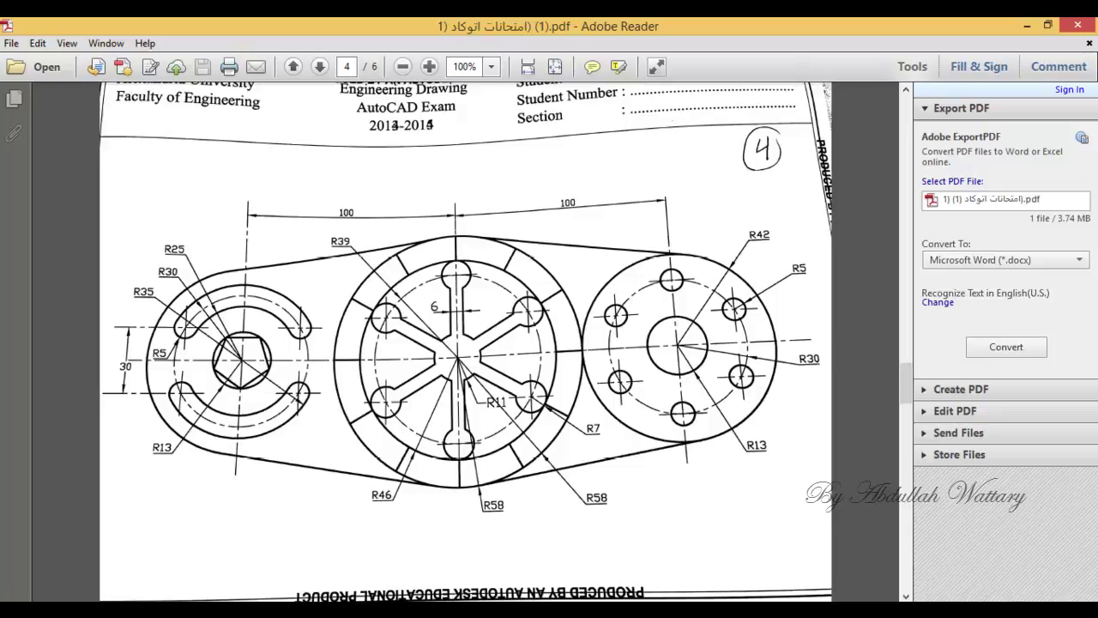
key(alt+Tab)
click(237, 106)
Step: Reset the linetype to ByLayer and draw a radius-7 circle on the big circle's top quadrant
click(237, 122)
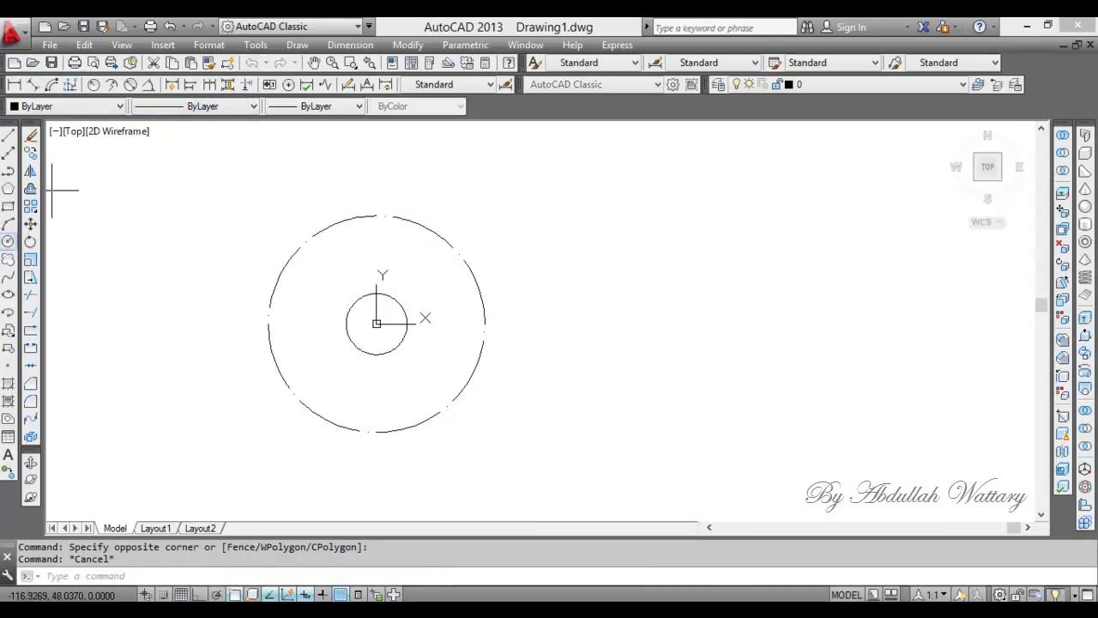
click(8, 241)
click(375, 215)
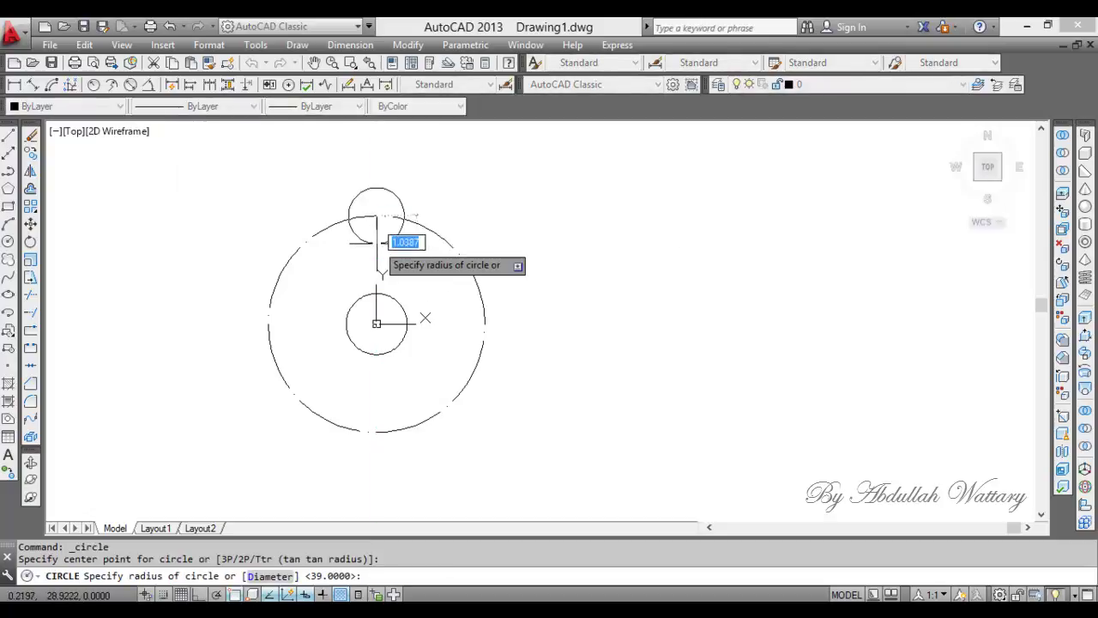
text(7)
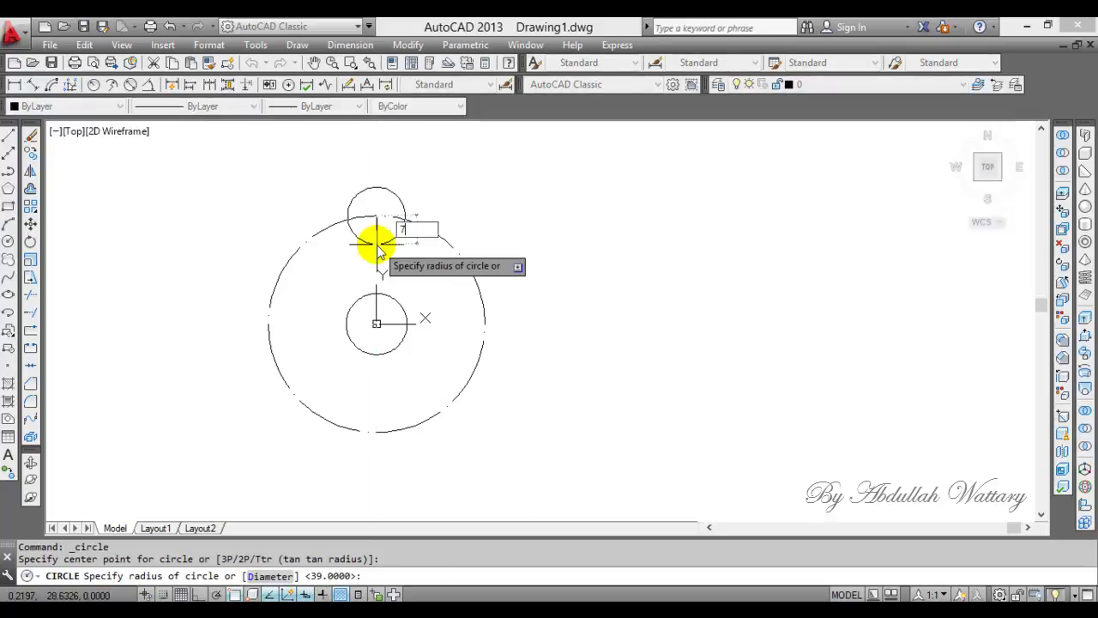
key(Return)
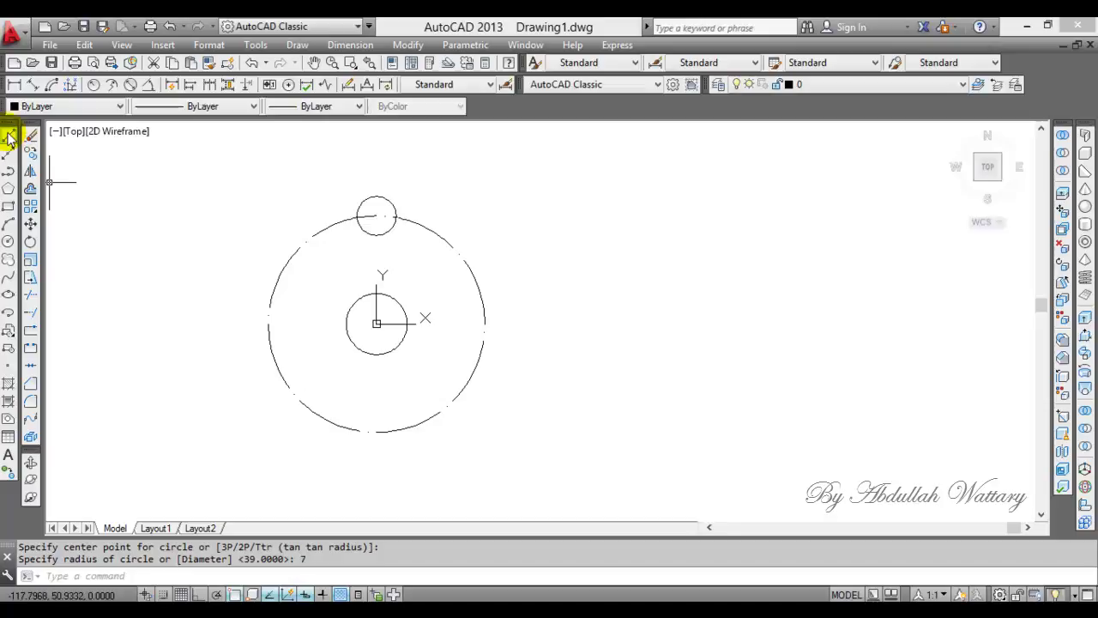
Step: Draw a line from the top quadrant 3 units right, then 30 units straight down
click(8, 136)
scroll(392, 213, down, 2)
scroll(333, 199, up, 5)
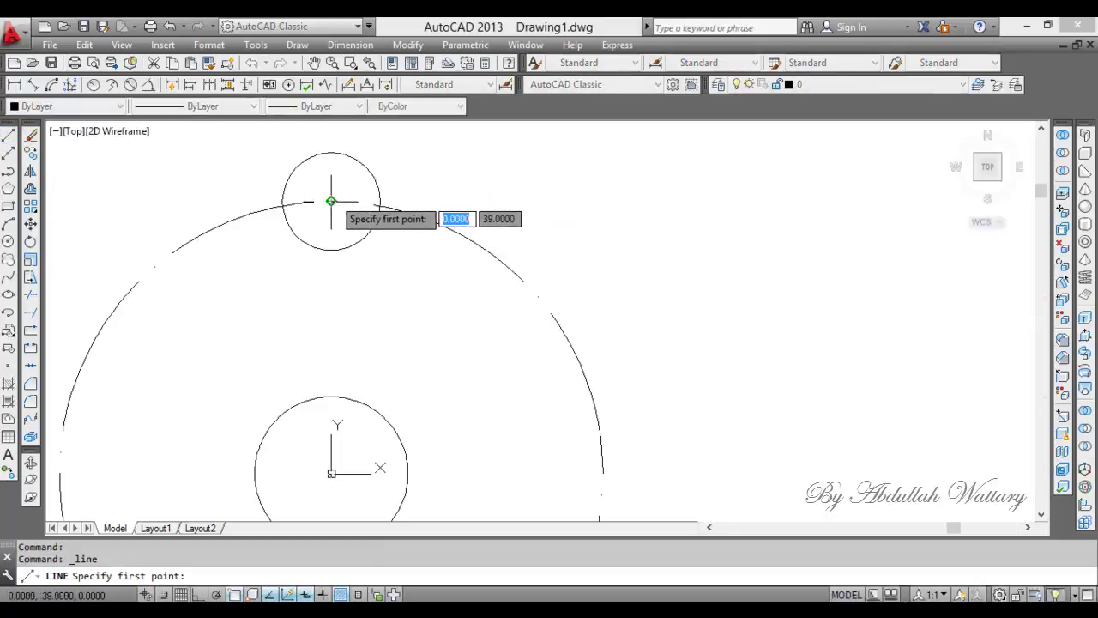
click(332, 201)
text(3)
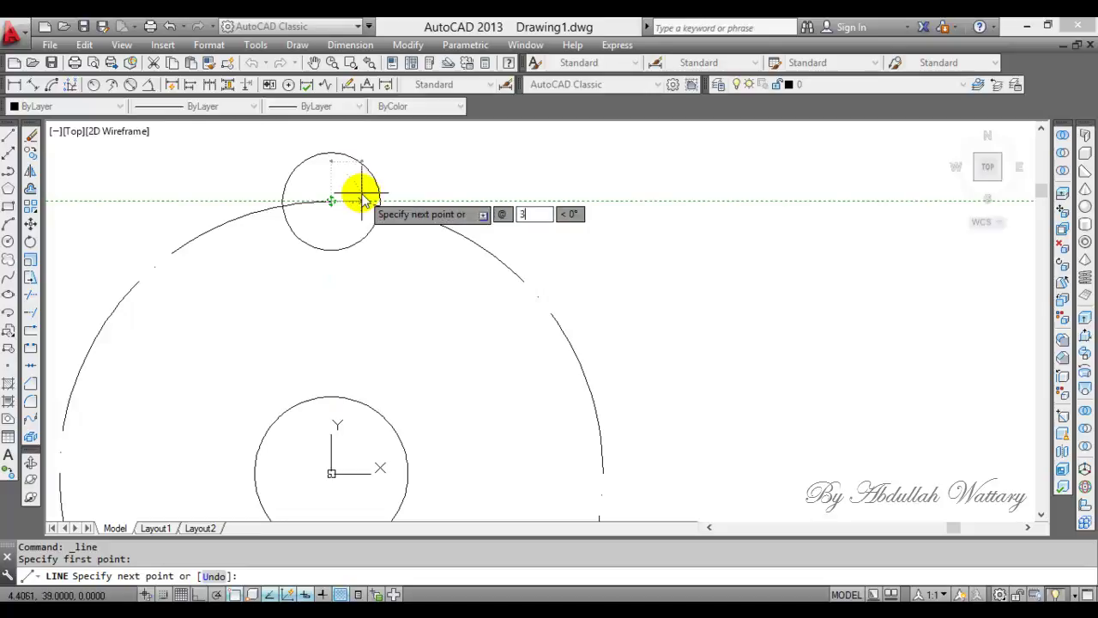
text(0)
key(Return)
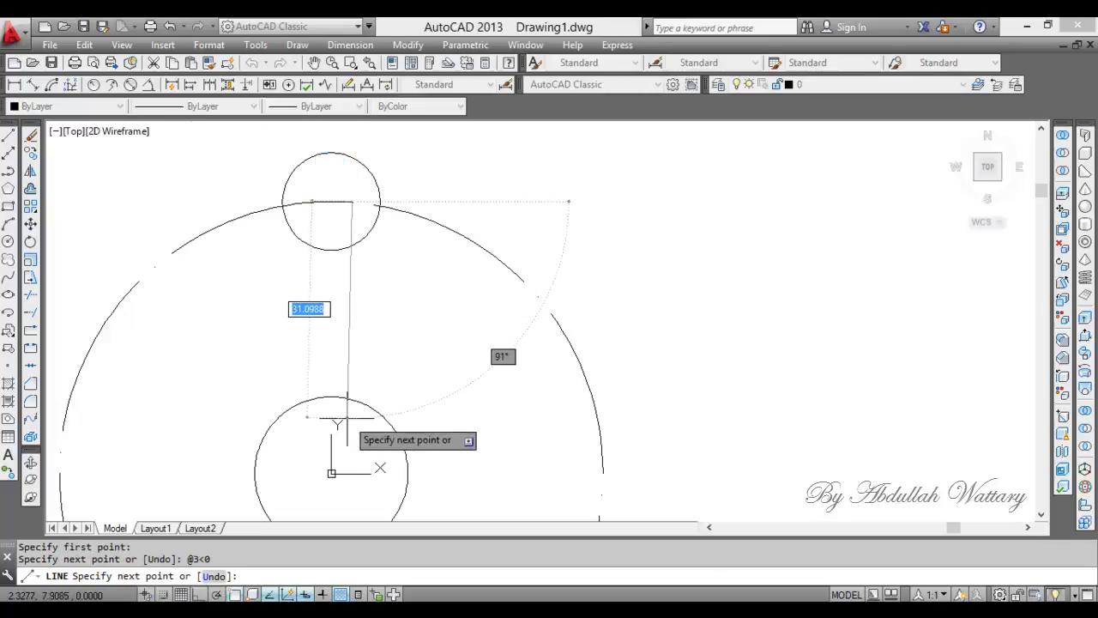
text(@30)
key(Tab)
text(27)
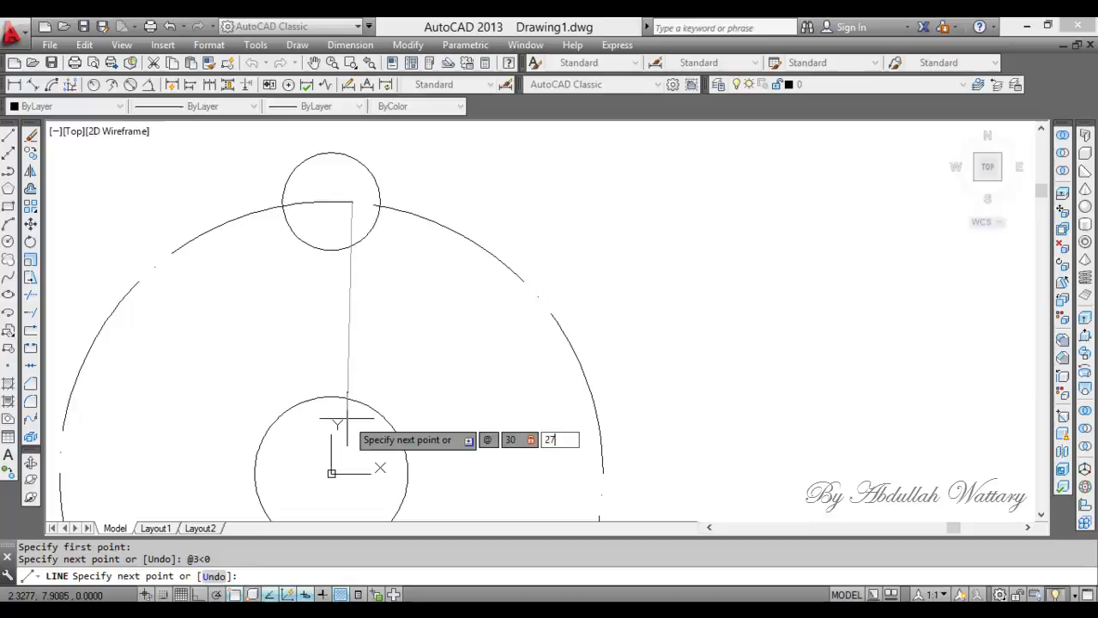
text(0)
key(Return)
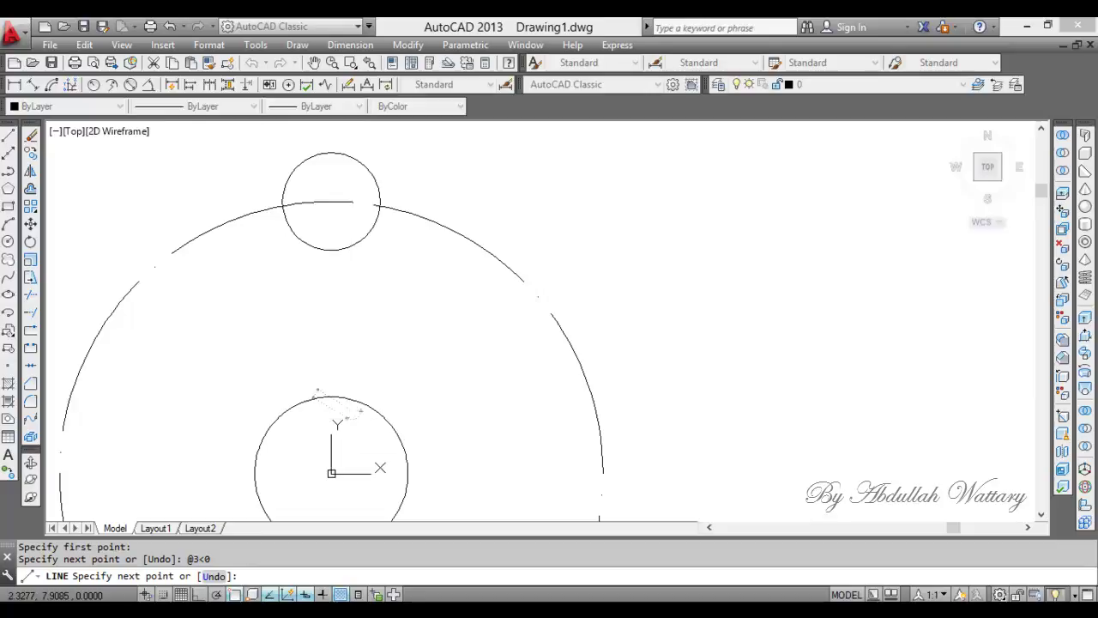
key(Escape)
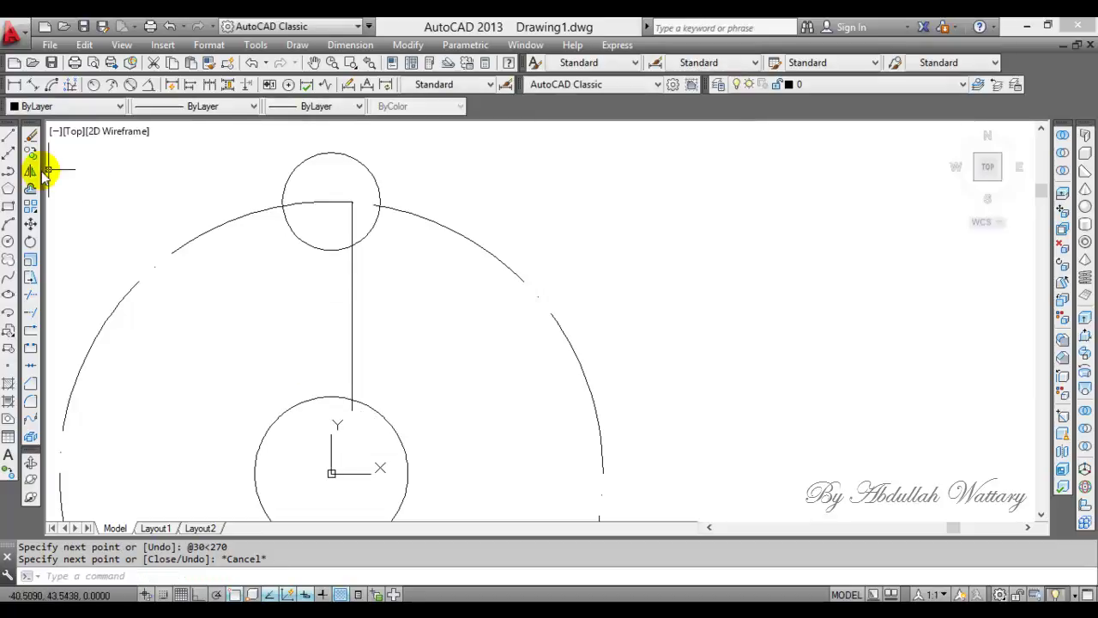
Step: Mirror the vertical line about the vertical axis through the origin, keeping the original
click(30, 171)
click(351, 320)
key(Return)
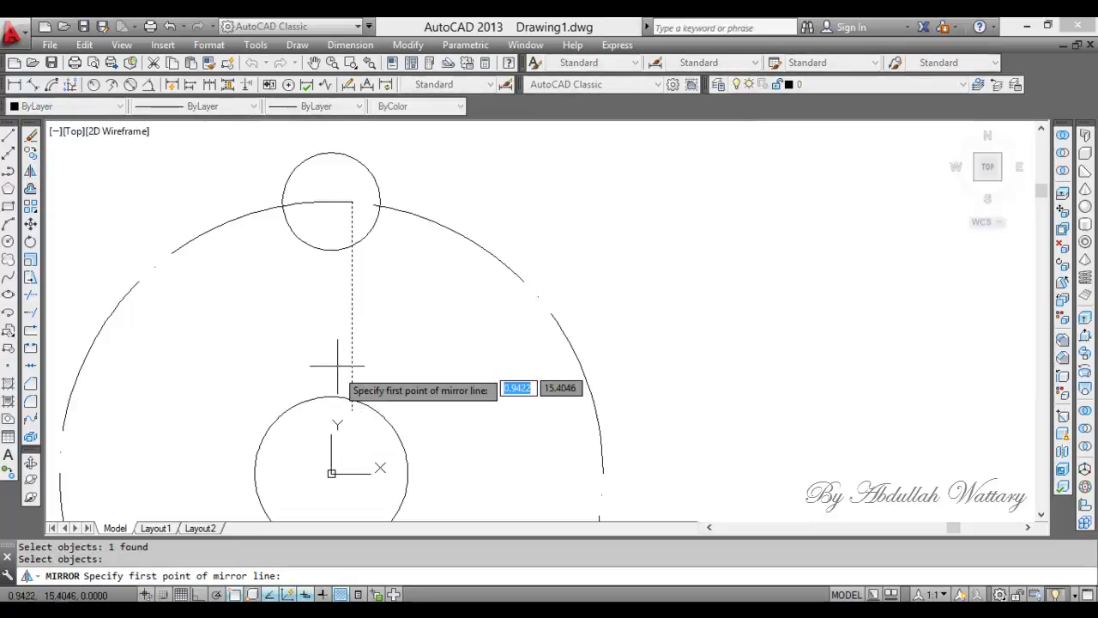
click(331, 396)
click(331, 250)
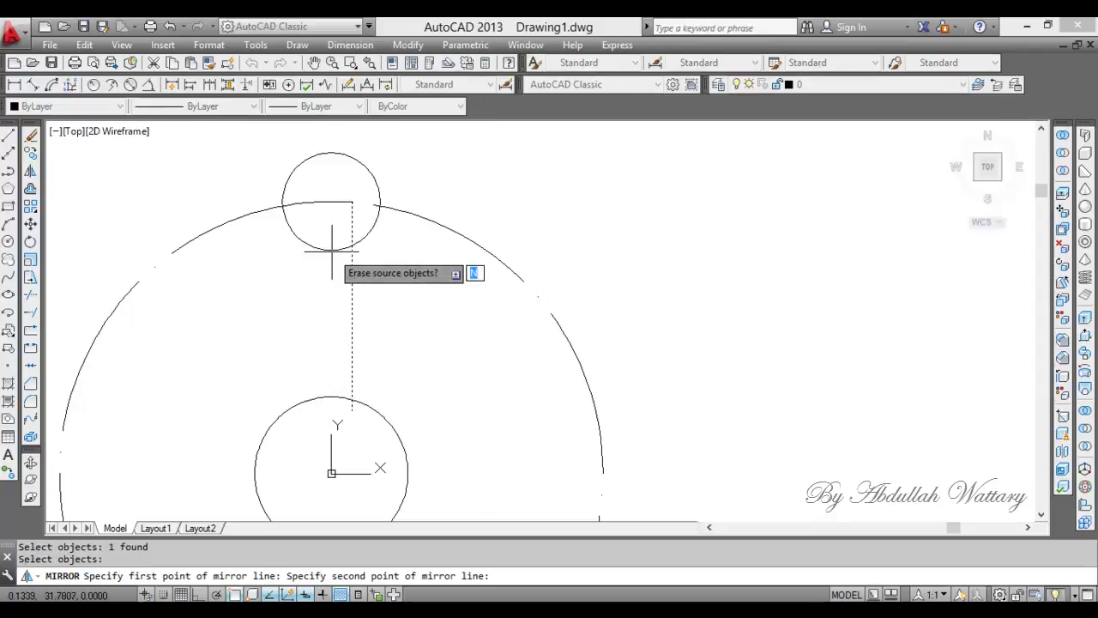
key(Return)
Step: Erase the short top line and trim the line ends and both circles' arcs between the lines
click(30, 135)
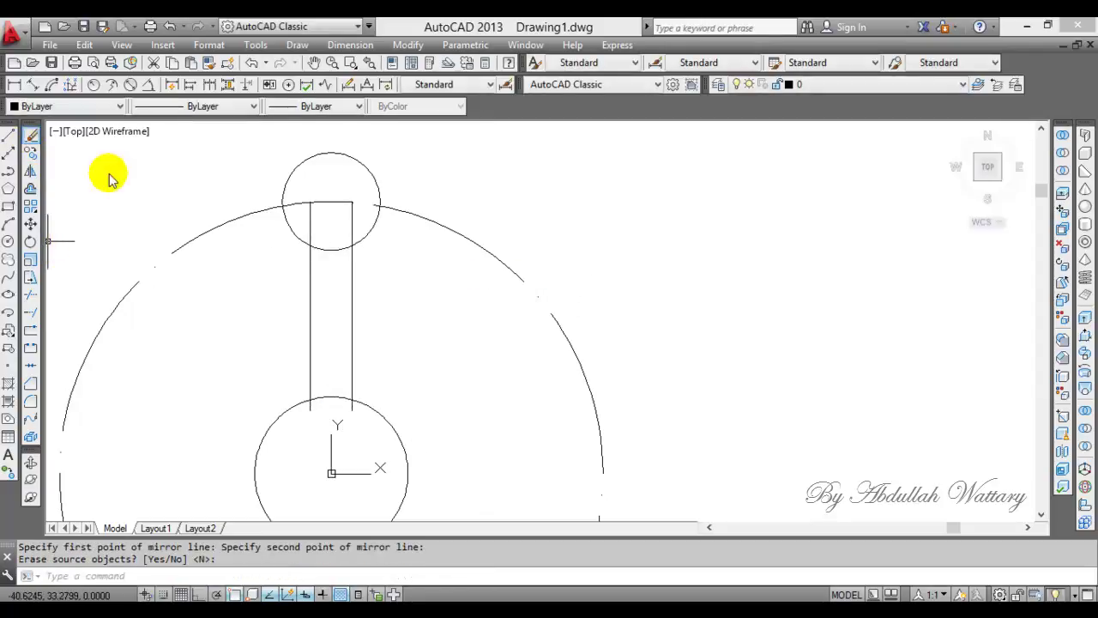
click(344, 202)
click(29, 286)
key(Return)
click(352, 222)
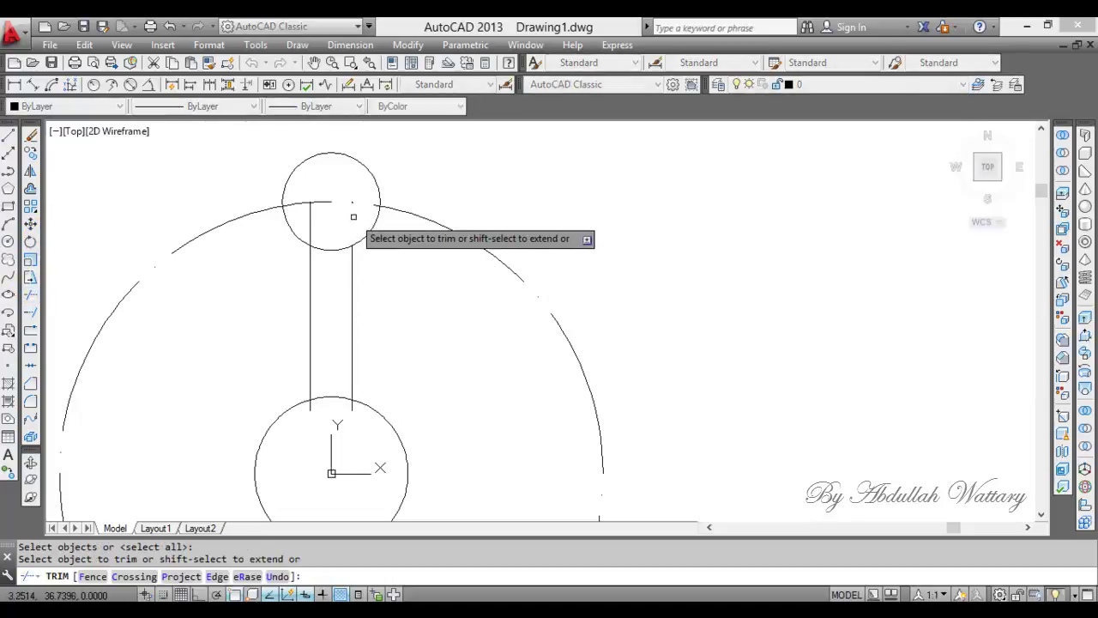
click(311, 224)
click(332, 247)
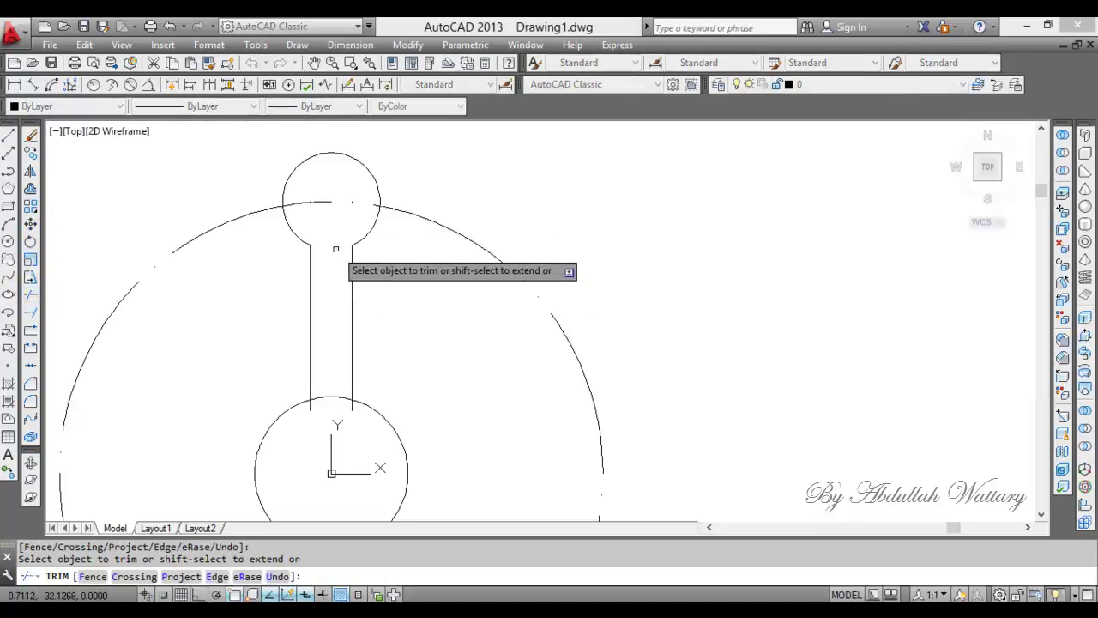
click(339, 398)
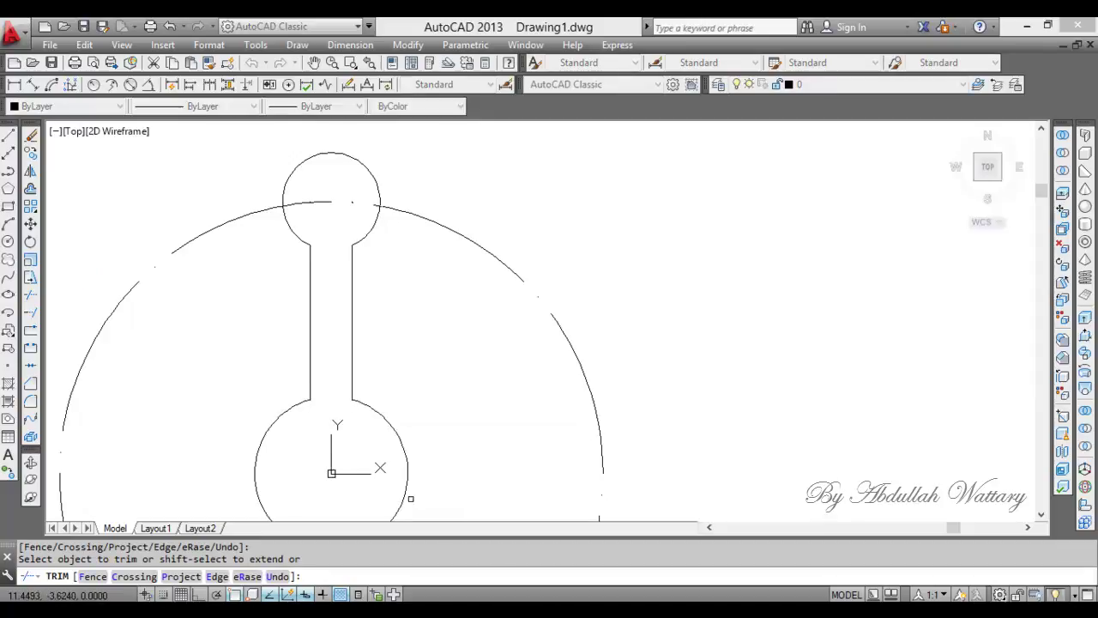
scroll(421, 396, down, 3)
Step: Polar-array the spoke and its small circle into six copies around 0,0
key(Escape)
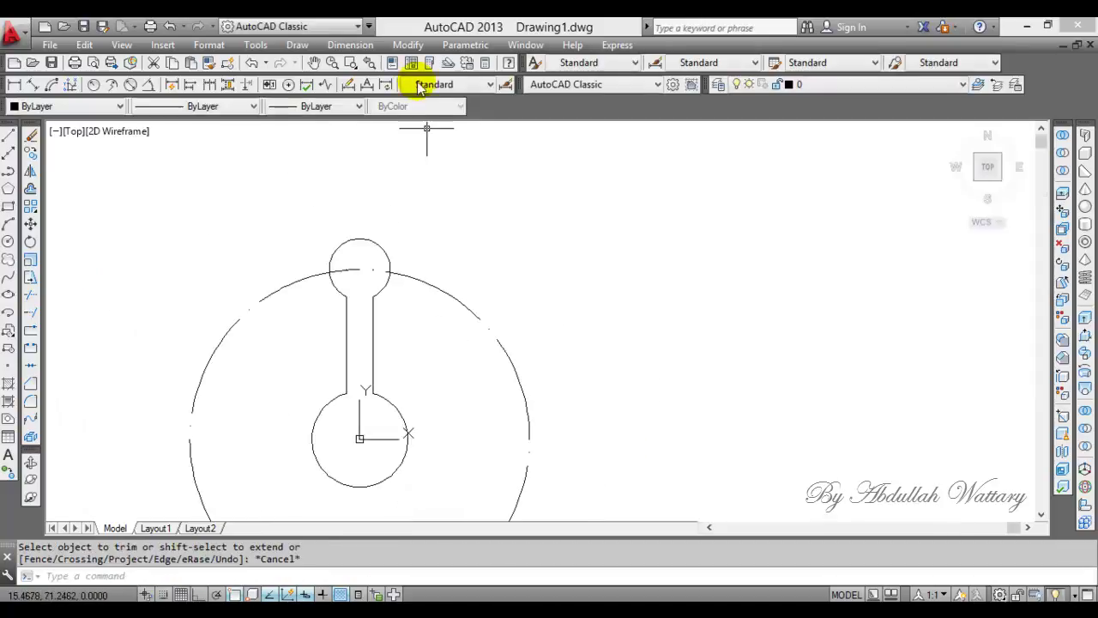
click(409, 44)
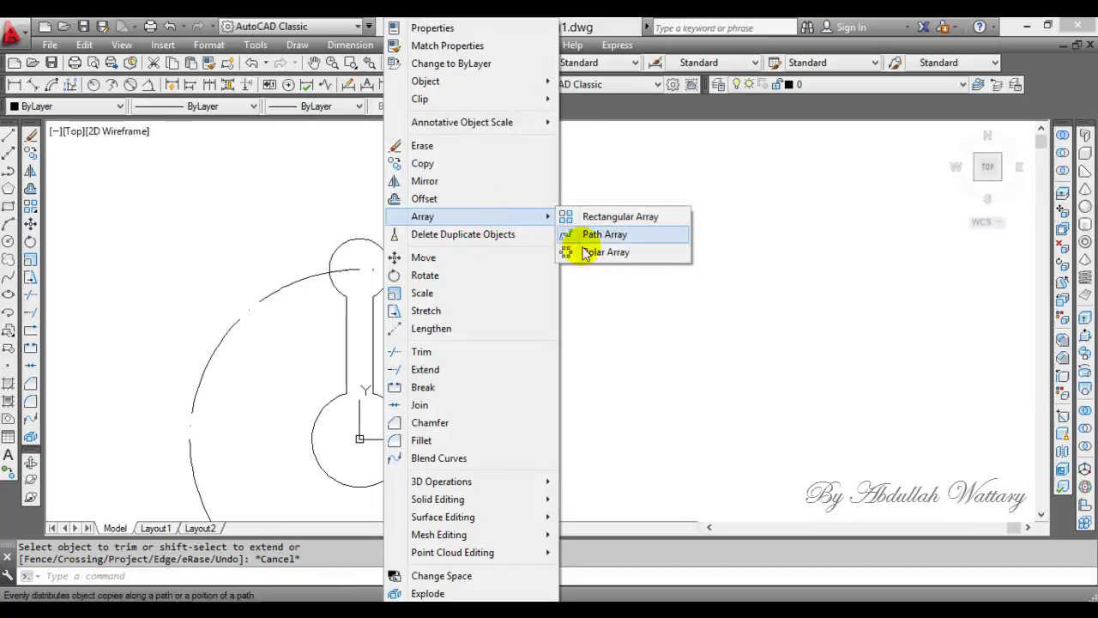
click(591, 255)
click(388, 257)
click(378, 336)
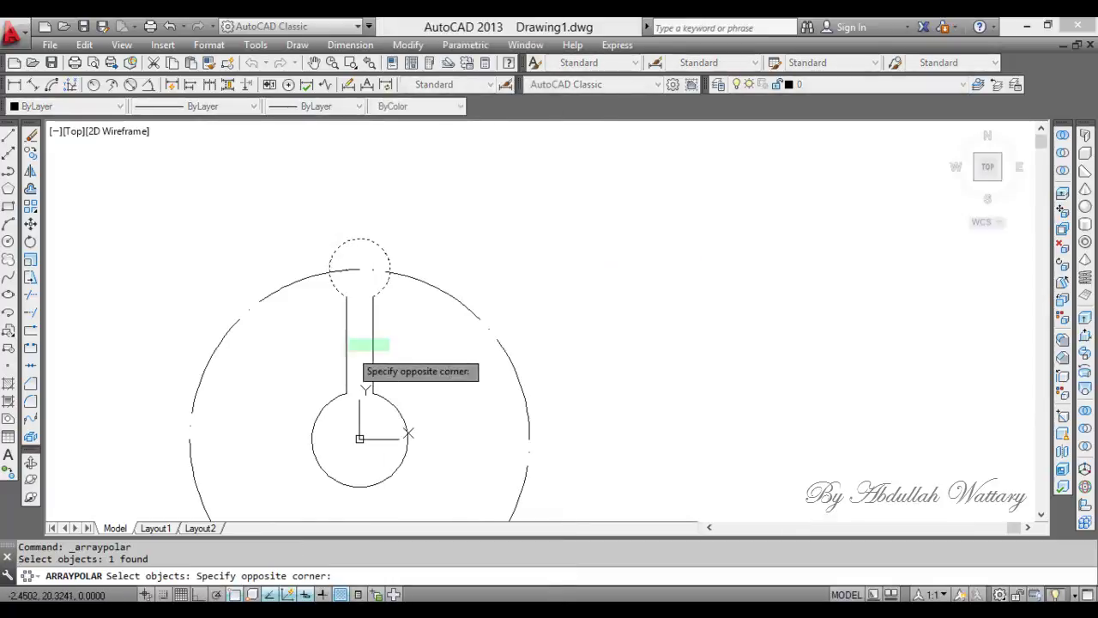
click(338, 355)
key(Return)
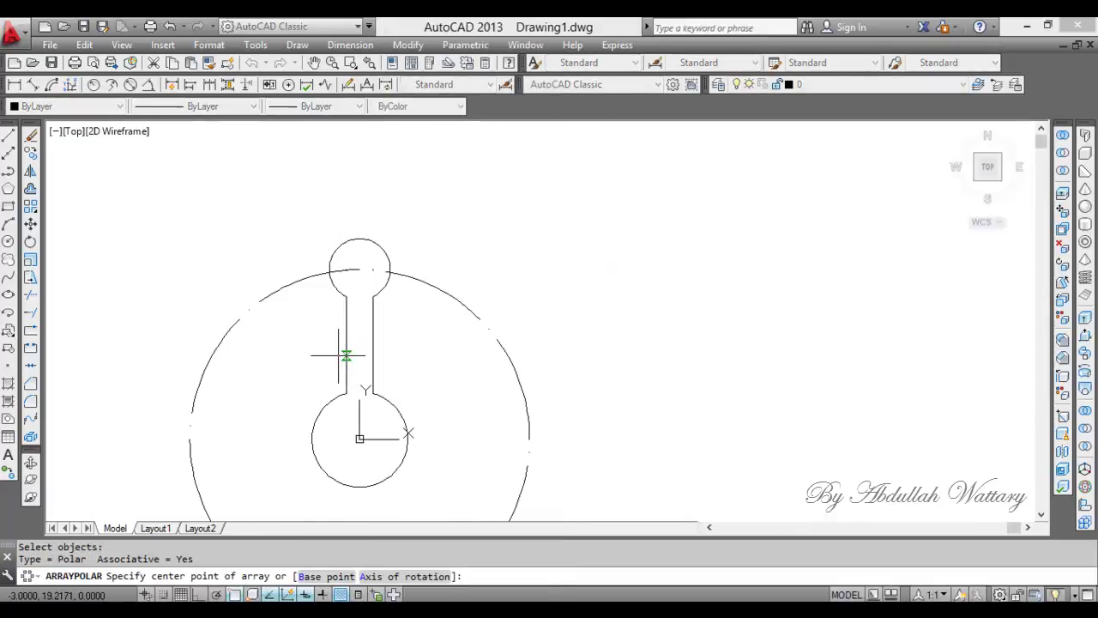
text(,0)
key(Return)
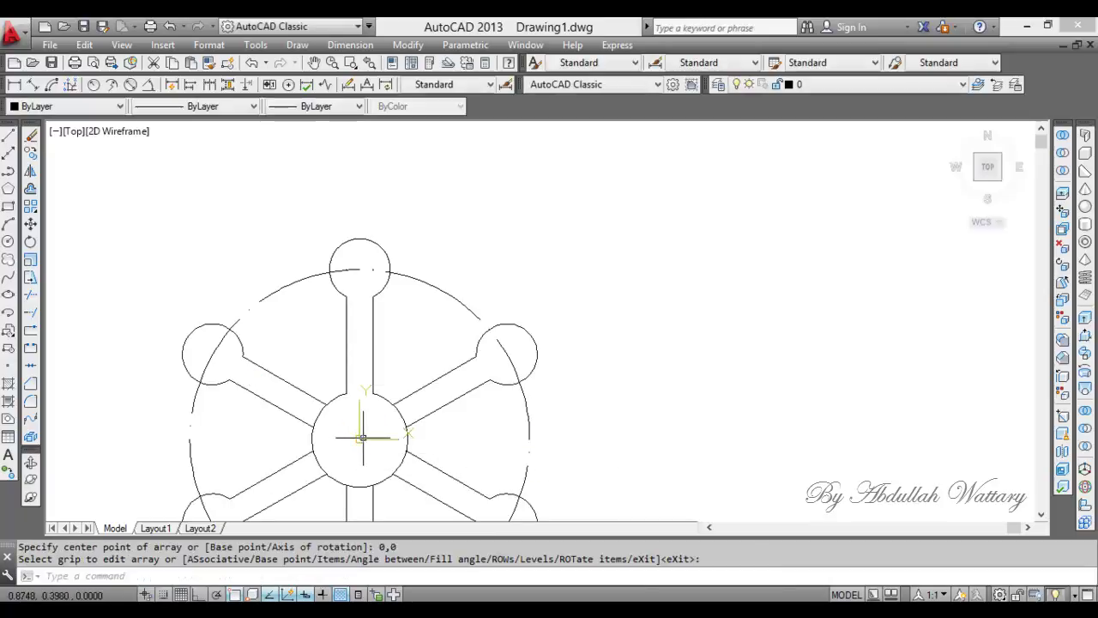
scroll(363, 438, down, 2)
scroll(352, 431, up, 2)
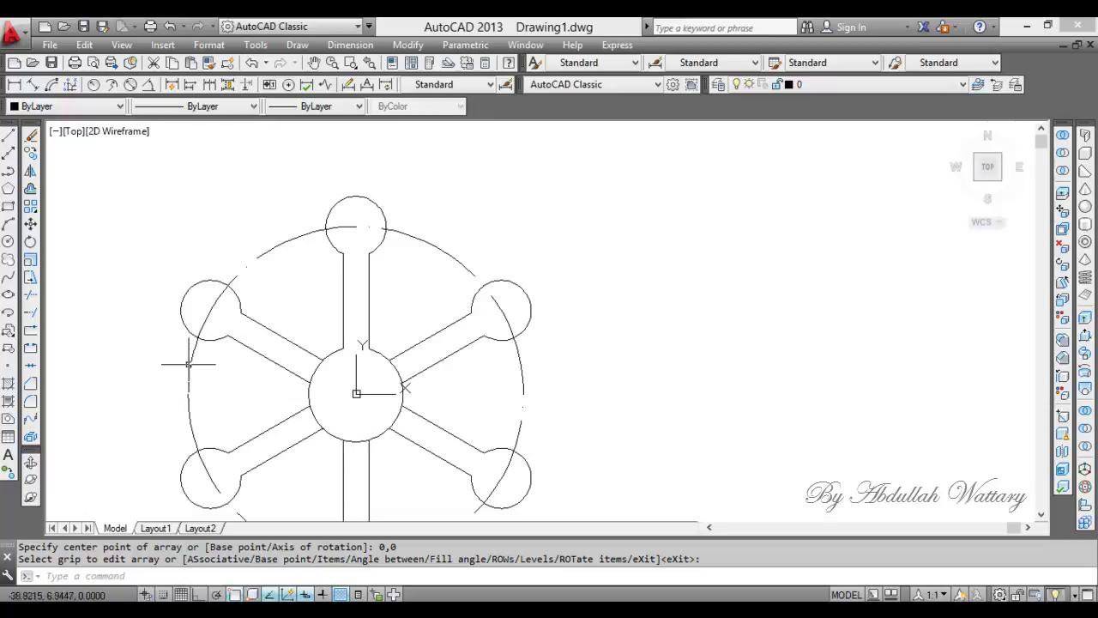
Step: Trim away both arcs of the central circle so the spokes join, then check the exam drawing
click(33, 296)
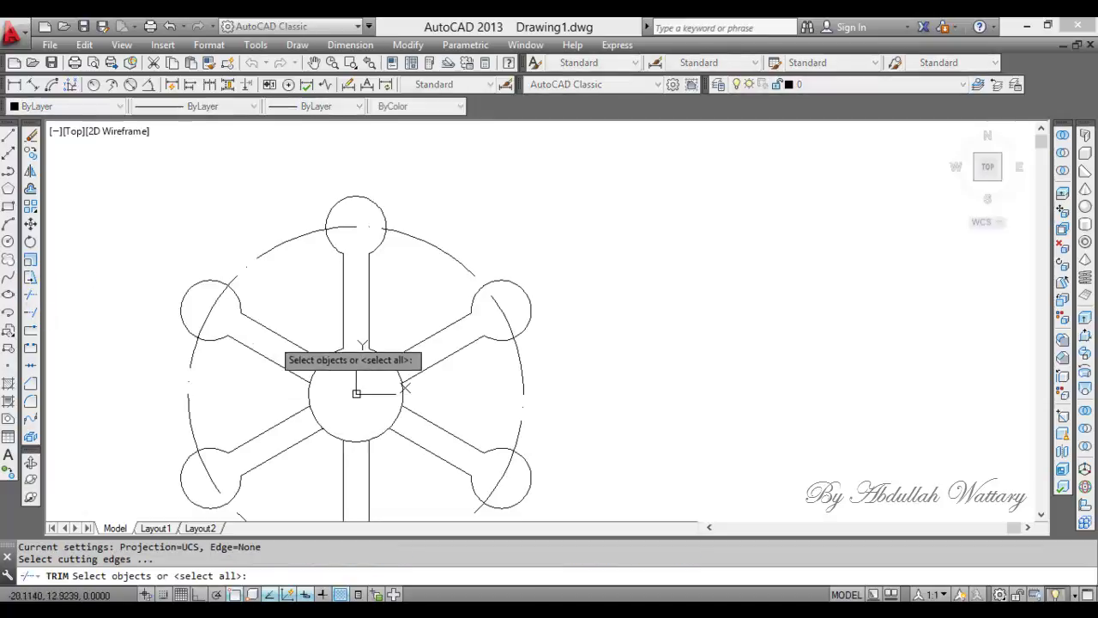
key(Return)
click(315, 369)
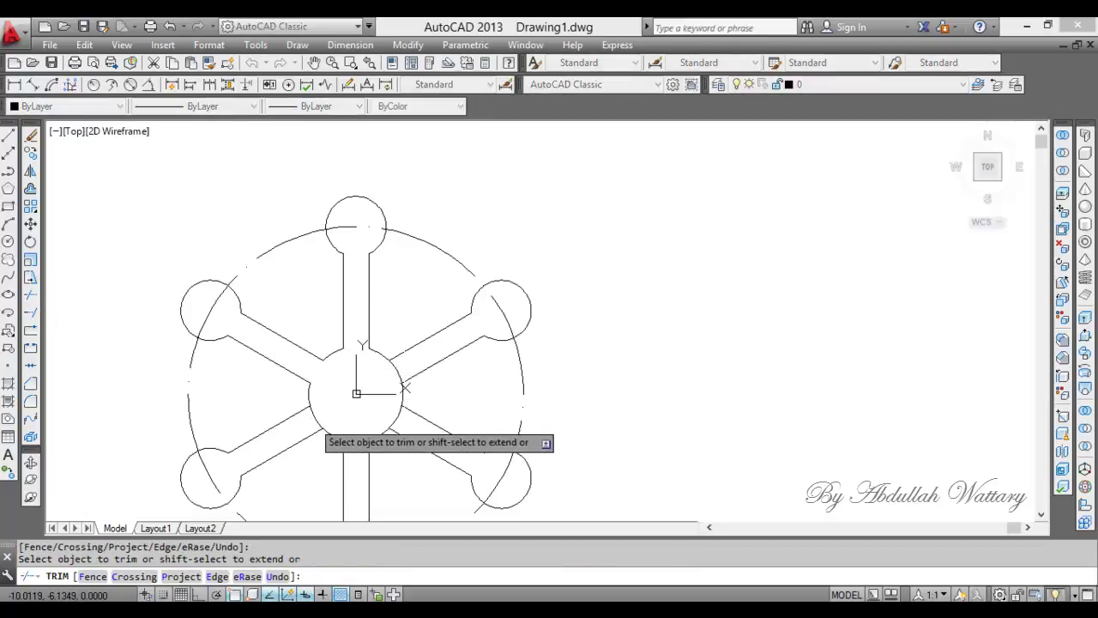
click(361, 439)
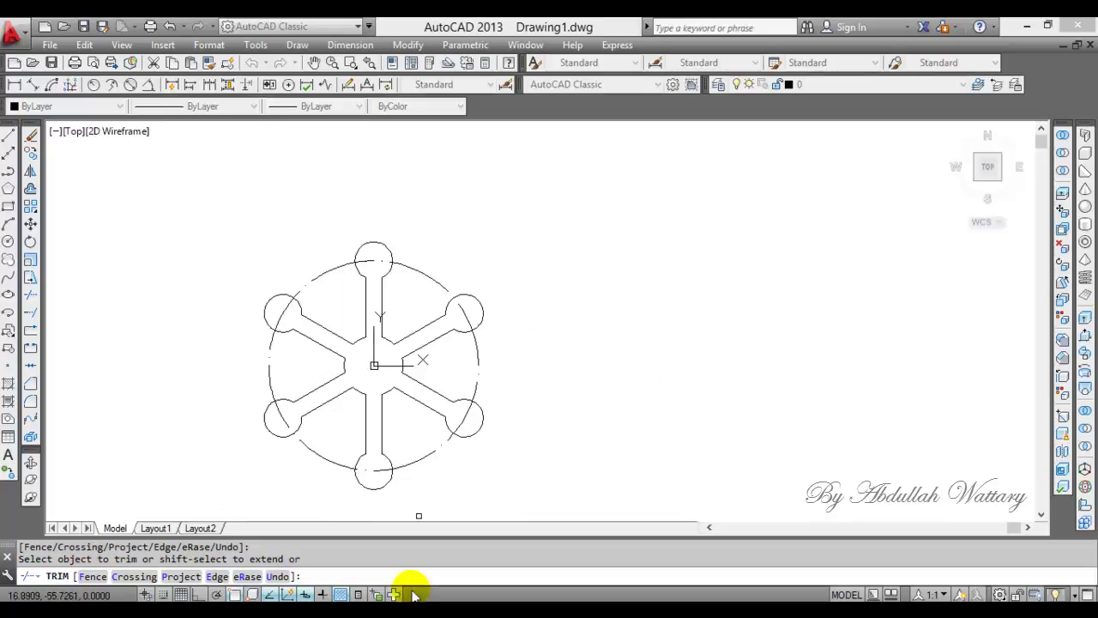
key(Escape)
key(alt+Tab)
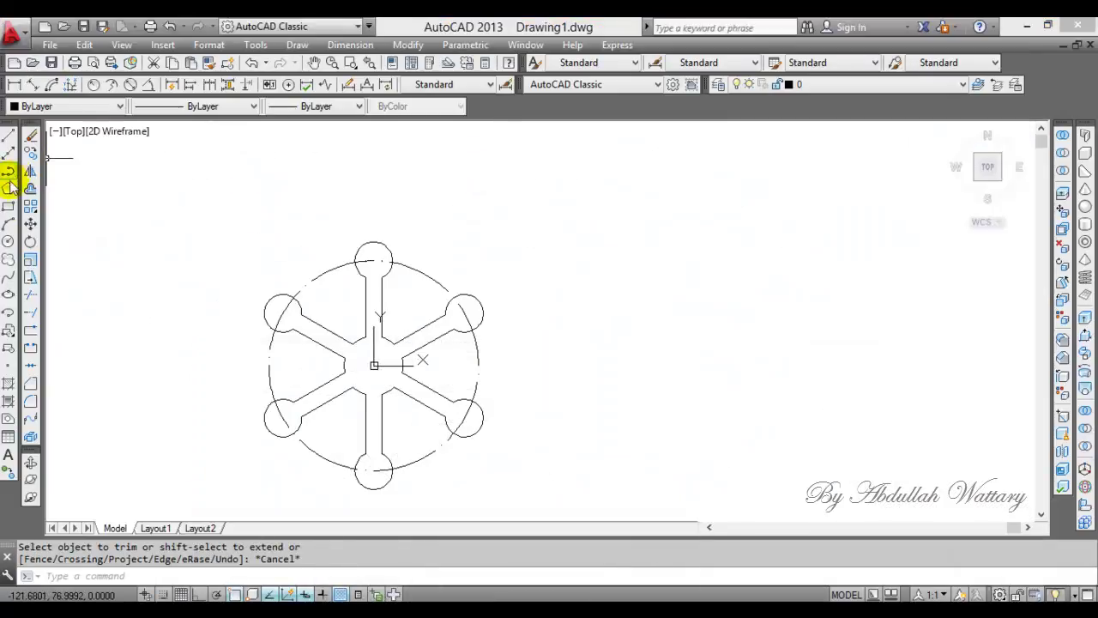
click(8, 240)
Step: Draw circles of radius 46 and 58 centred at 0,0 around the wheel
text(0,0)
key(Return)
text(4)
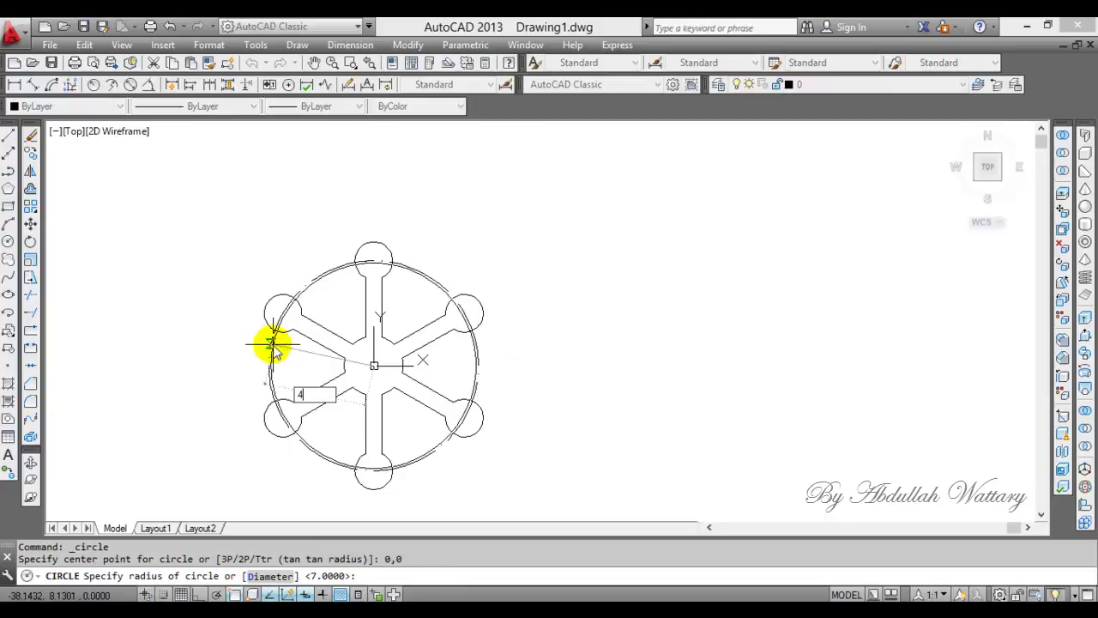
text(6)
key(Return)
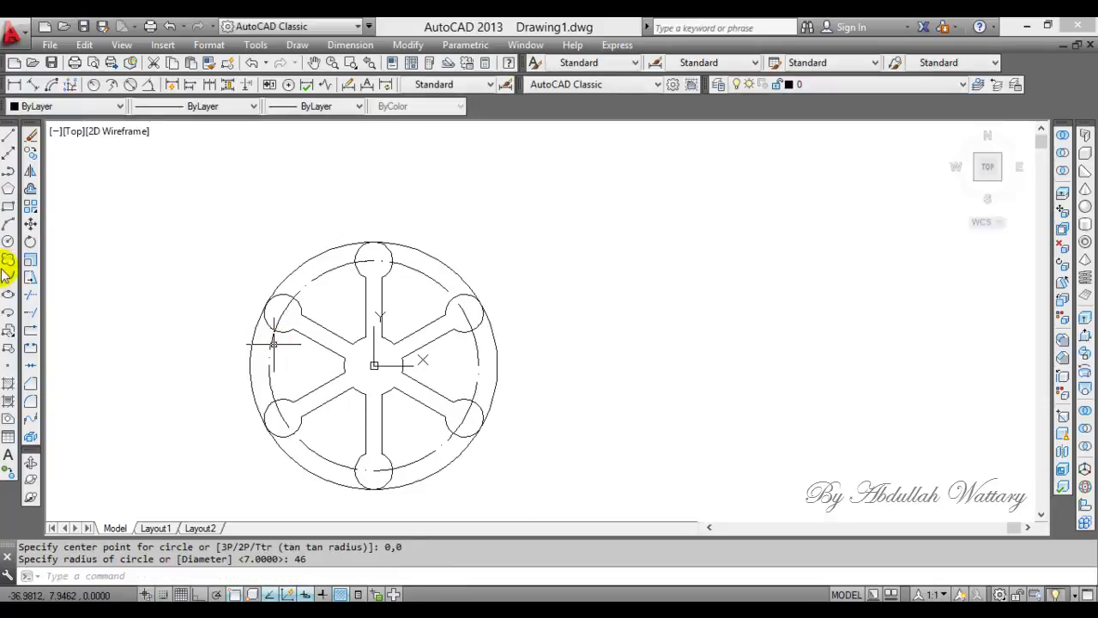
click(8, 240)
text(0,0)
key(Return)
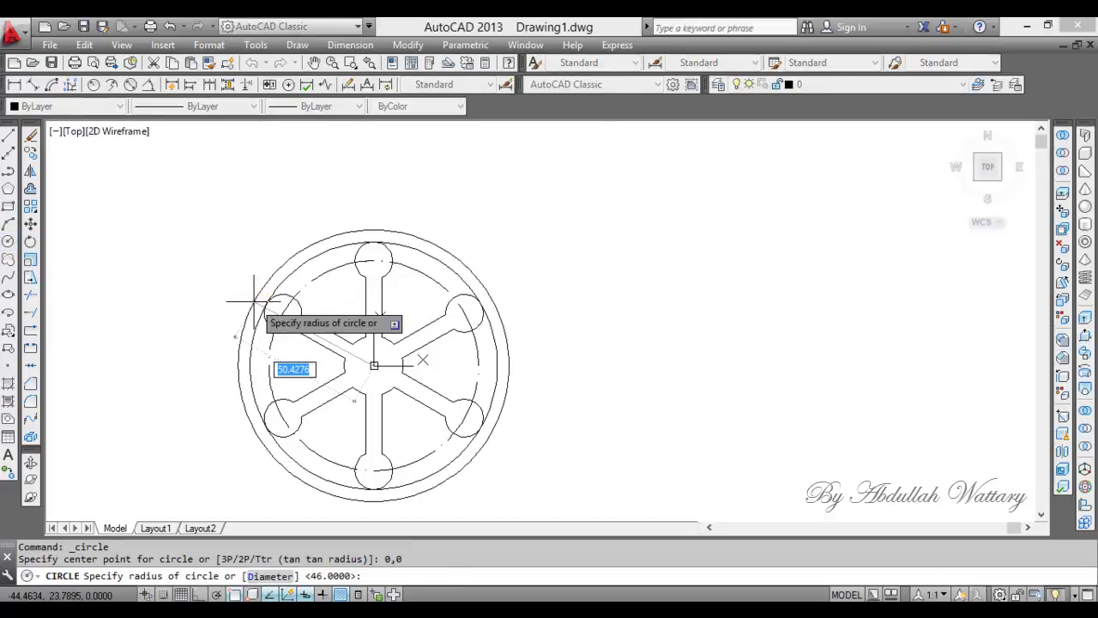
text(5)
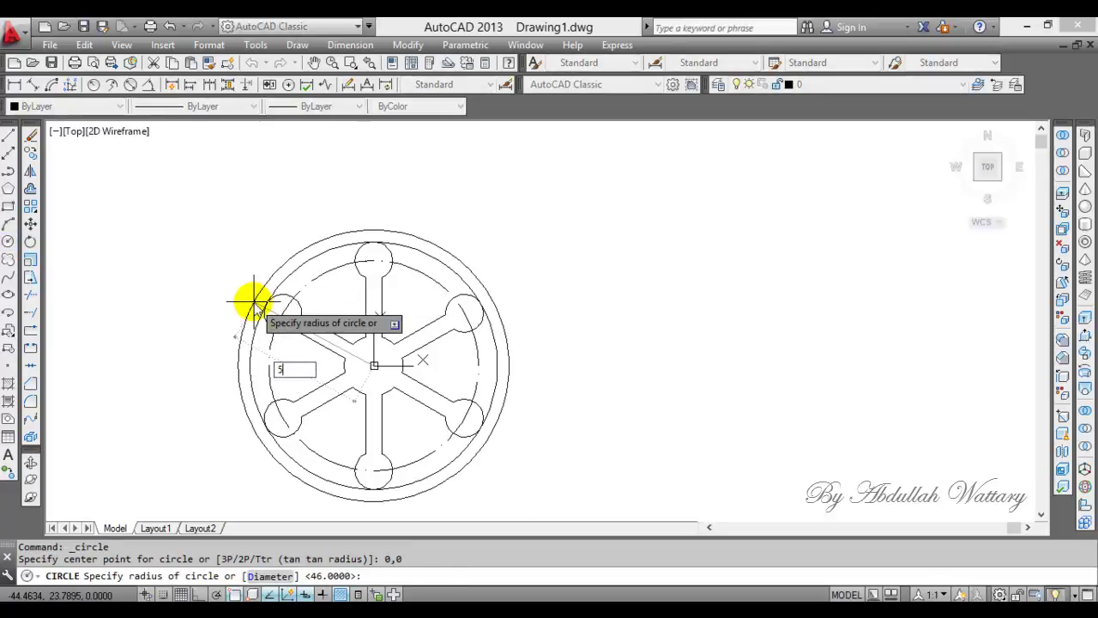
text(8)
key(Return)
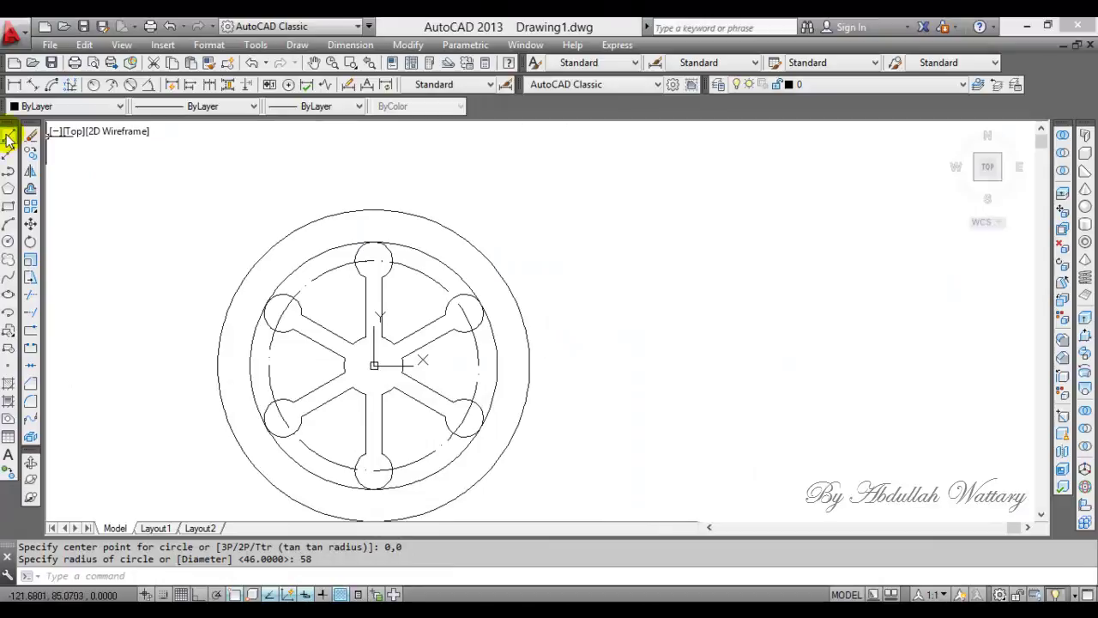
click(8, 137)
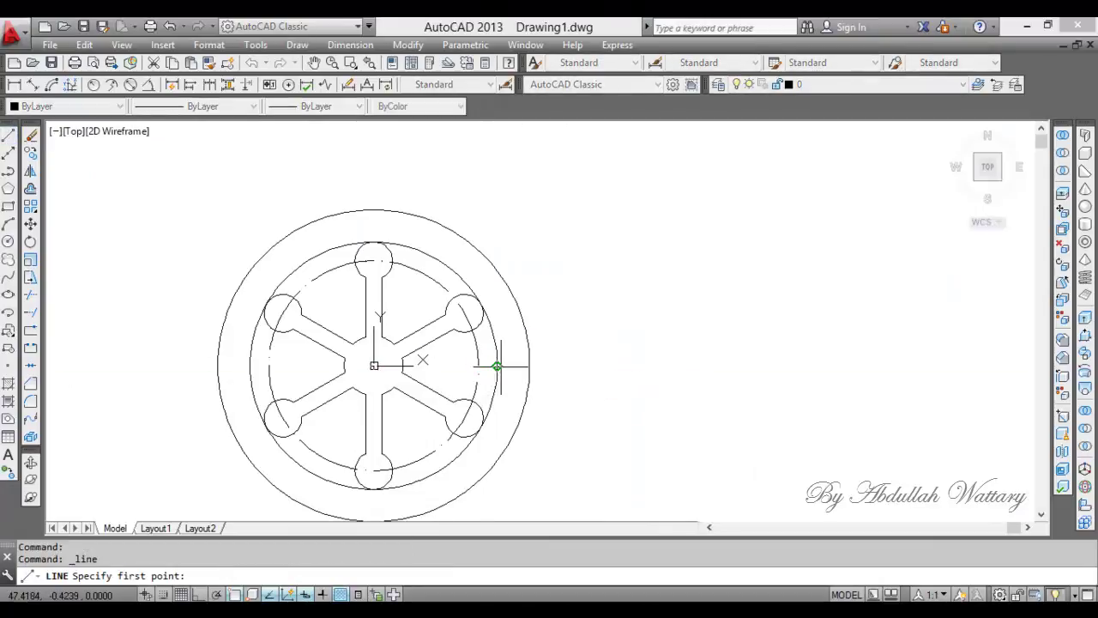
Step: Draw a horizontal divider line at 0° between the radius-46 and radius-58 circles
click(497, 366)
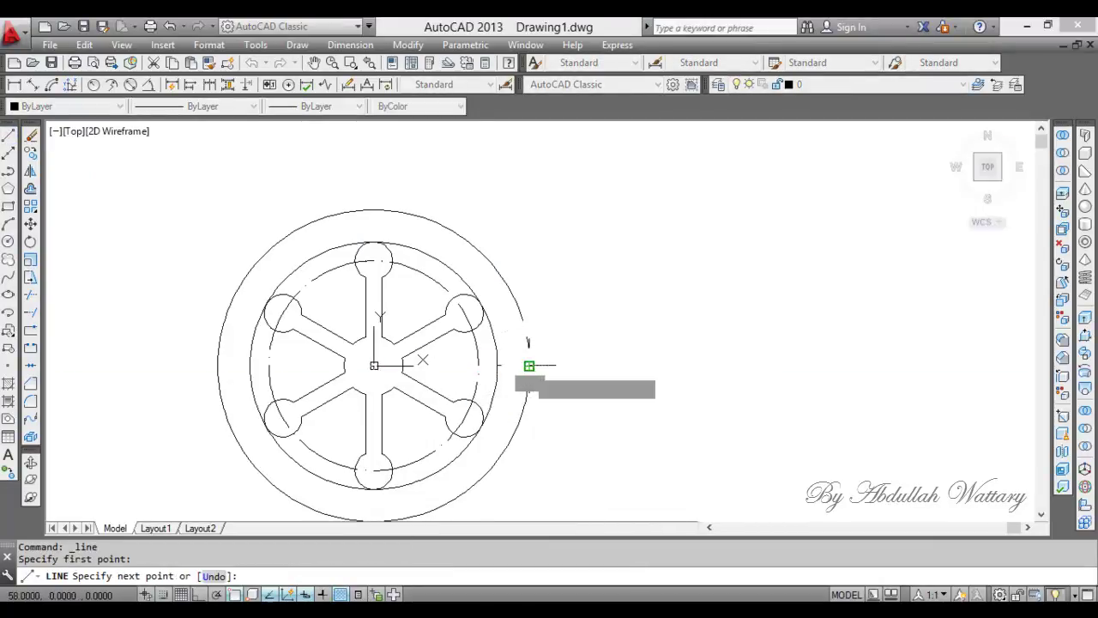
click(529, 365)
key(Escape)
key(Return)
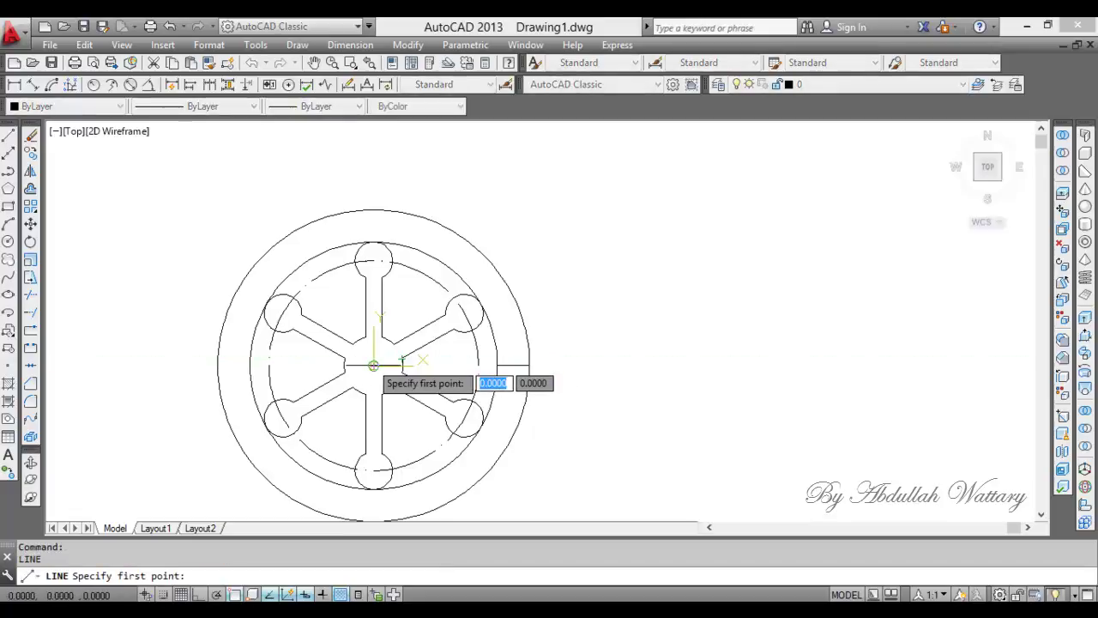
text(5)
text(<)
text(0)
click(455, 343)
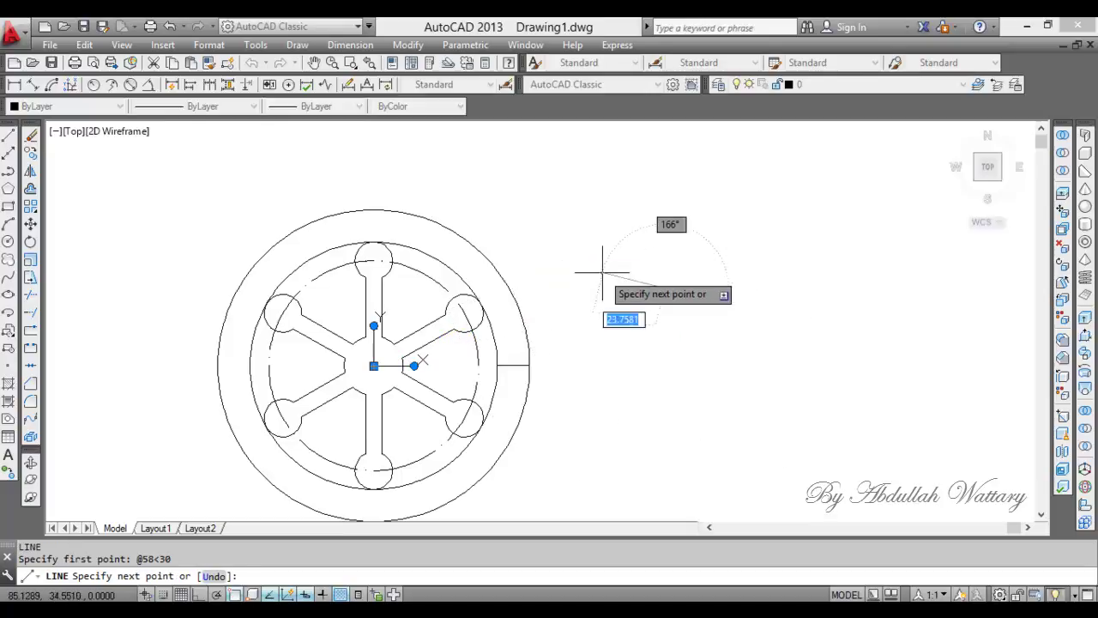
key(Escape)
Step: Draw a 58-long line at 30° from the centre, trimming and erasing its part inside the ring
click(10, 135)
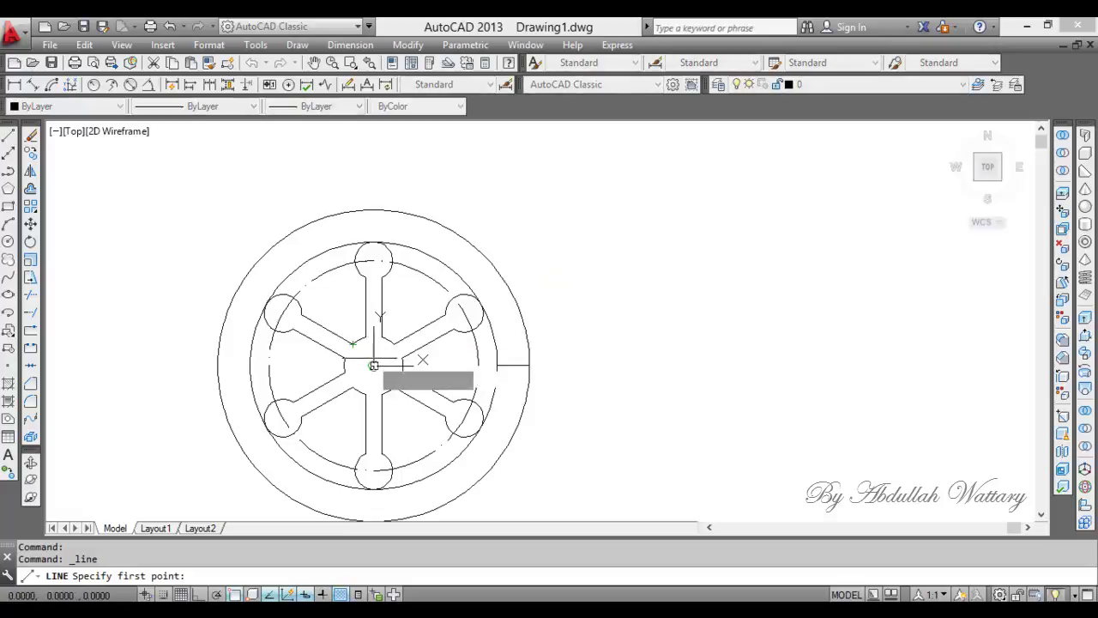
click(374, 365)
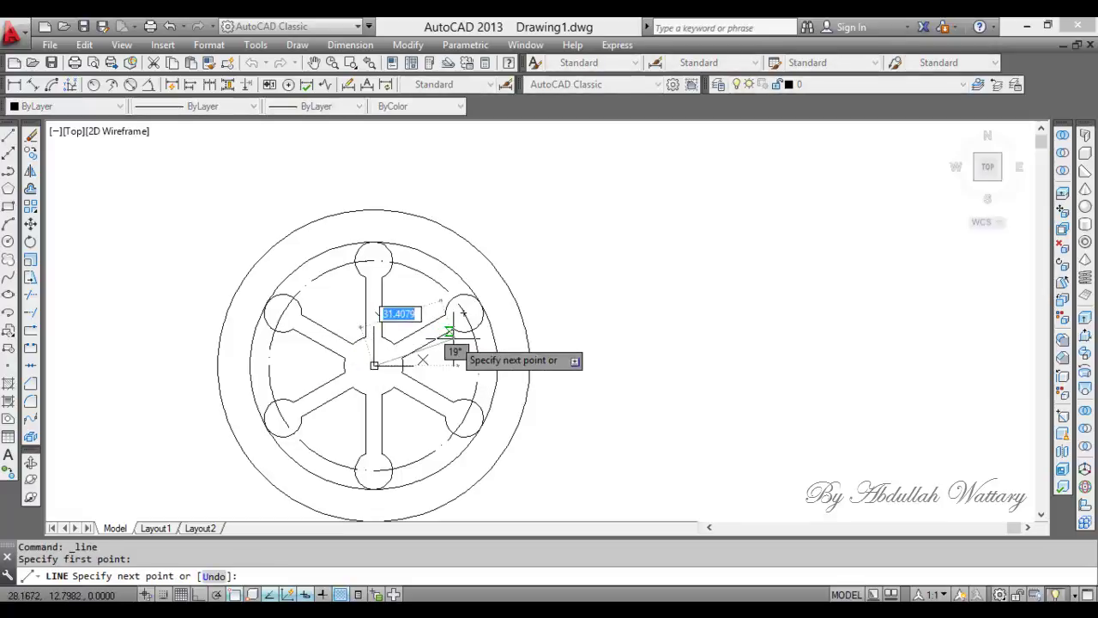
text(58)
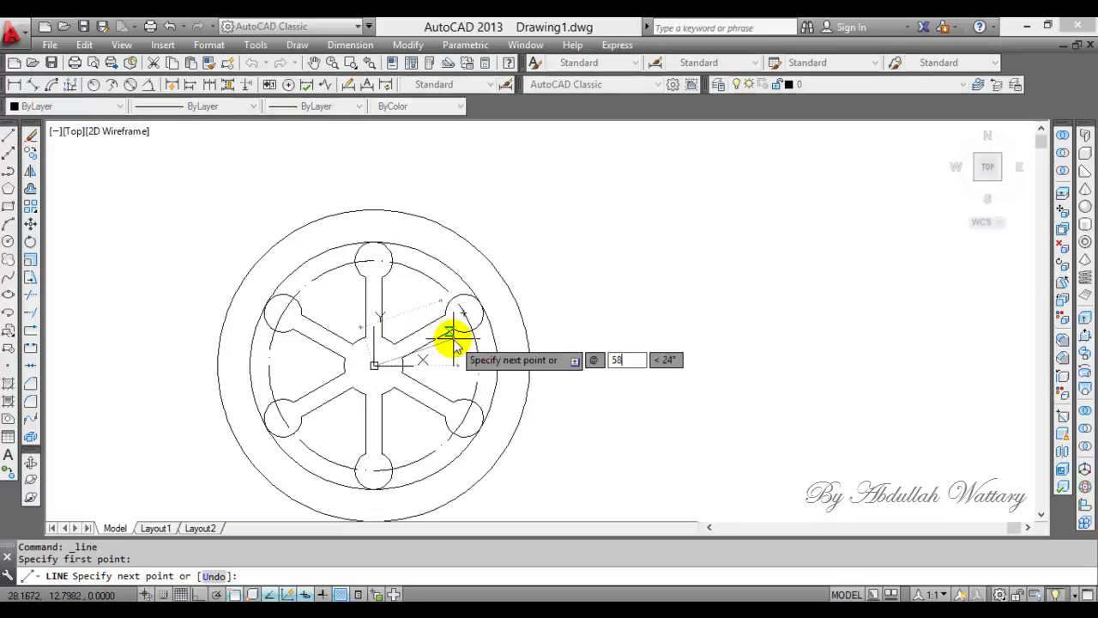
text(30)
key(Return)
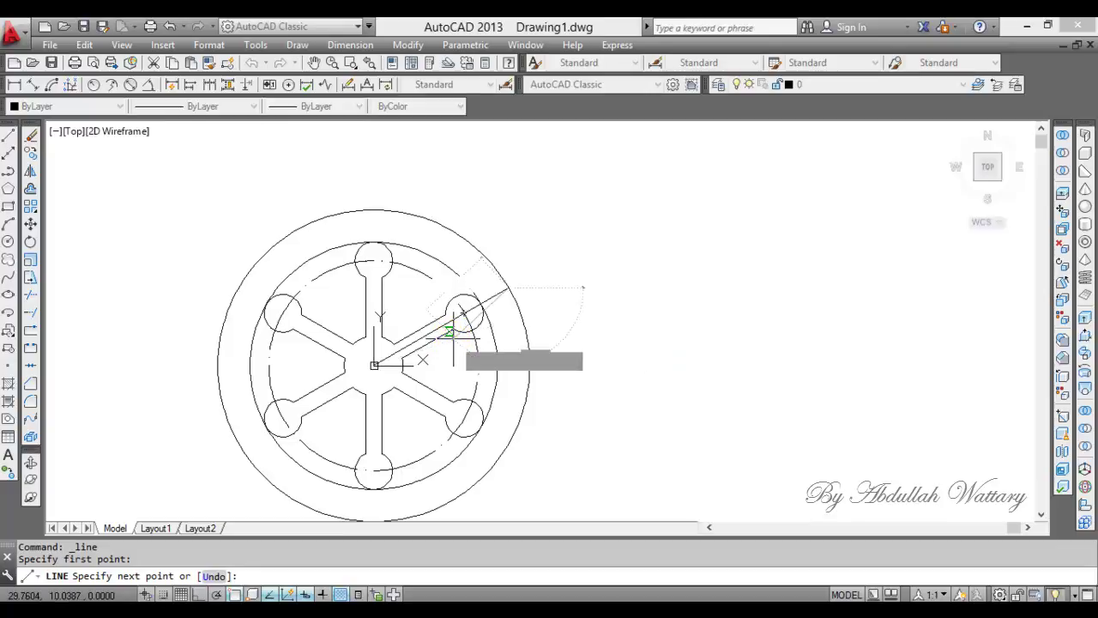
key(Escape)
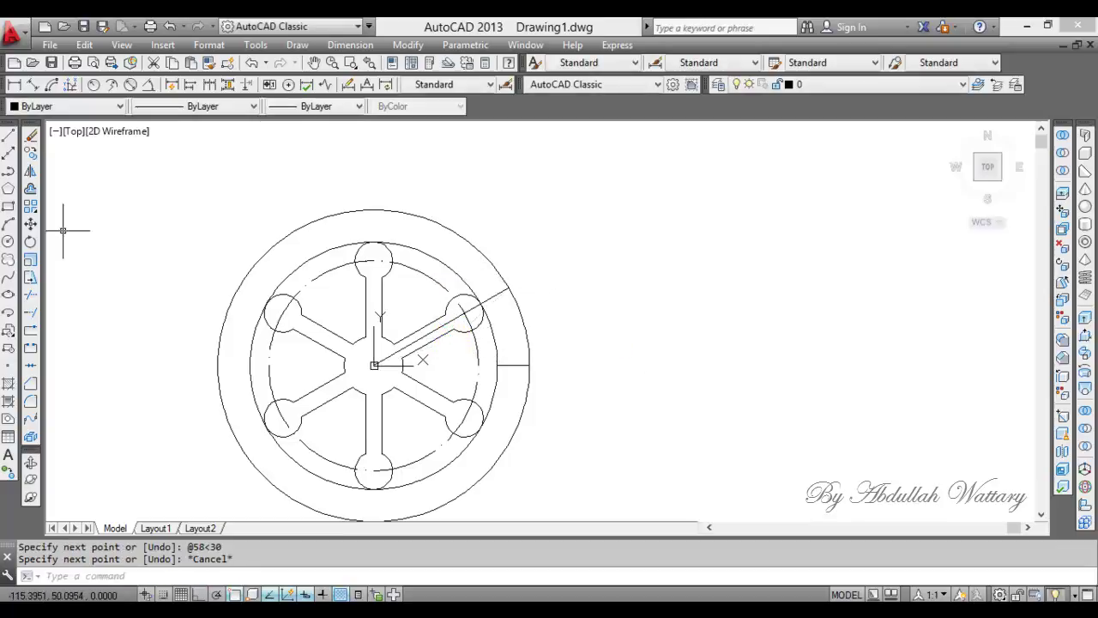
click(32, 296)
key(Return)
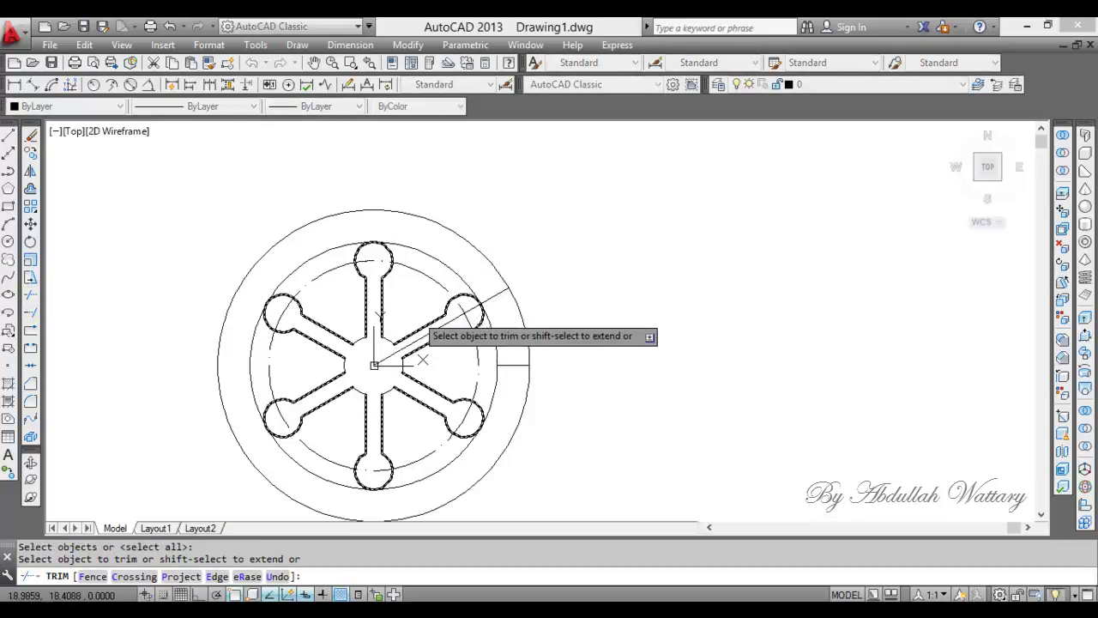
click(472, 309)
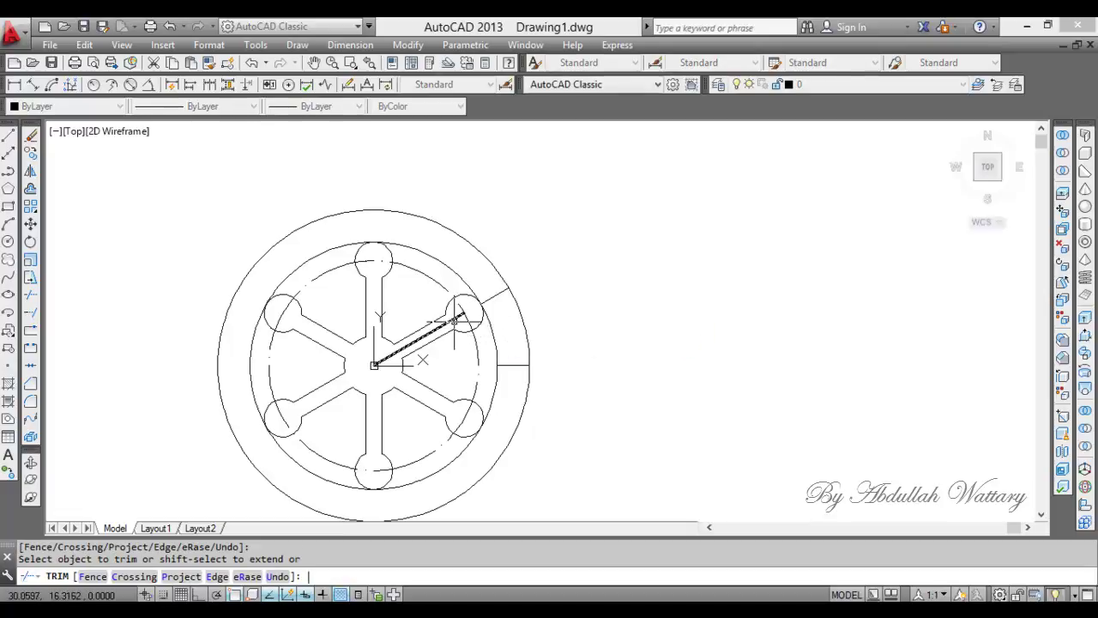
key(Escape)
click(451, 319)
click(31, 138)
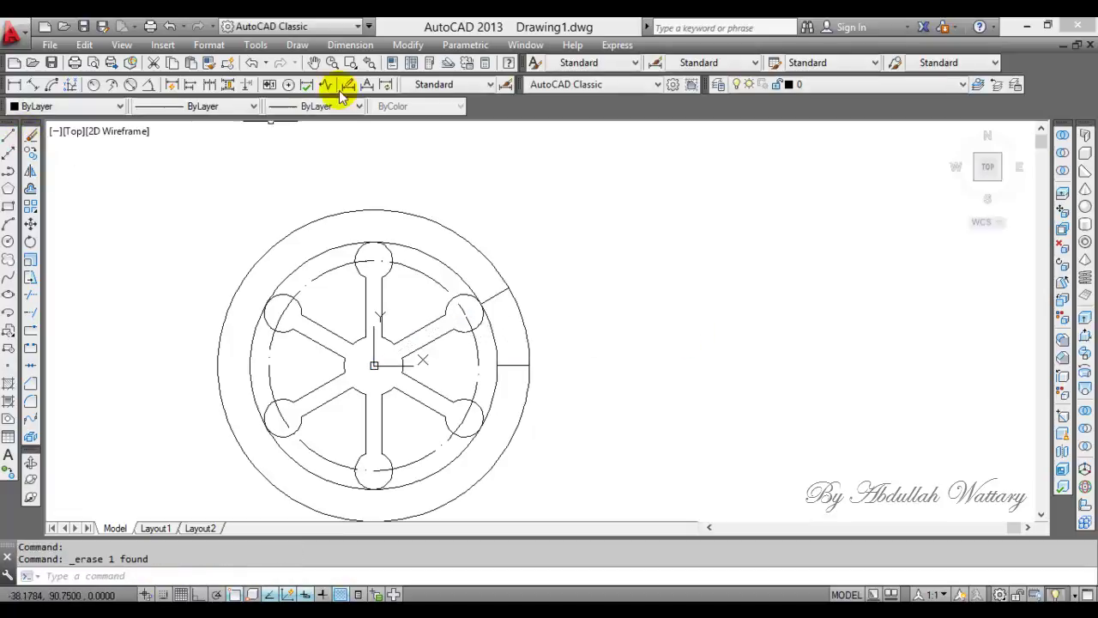
Step: Polar-array the 0° and 30° ring dividers around the wheel centre into twelve segments
click(407, 45)
mouse_move(463, 216)
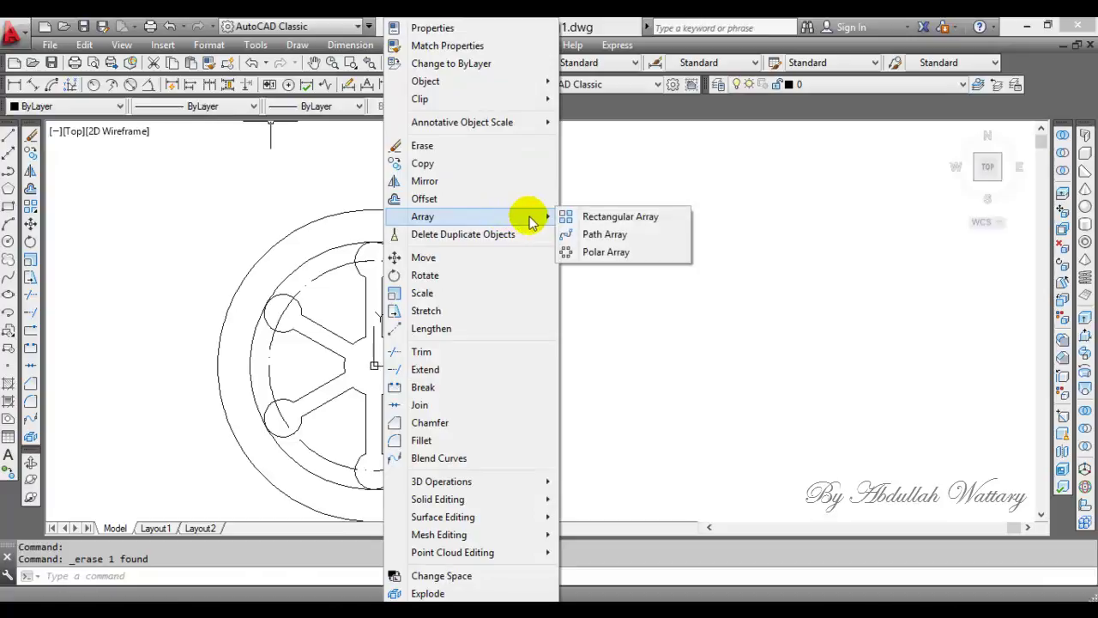
click(631, 249)
click(495, 290)
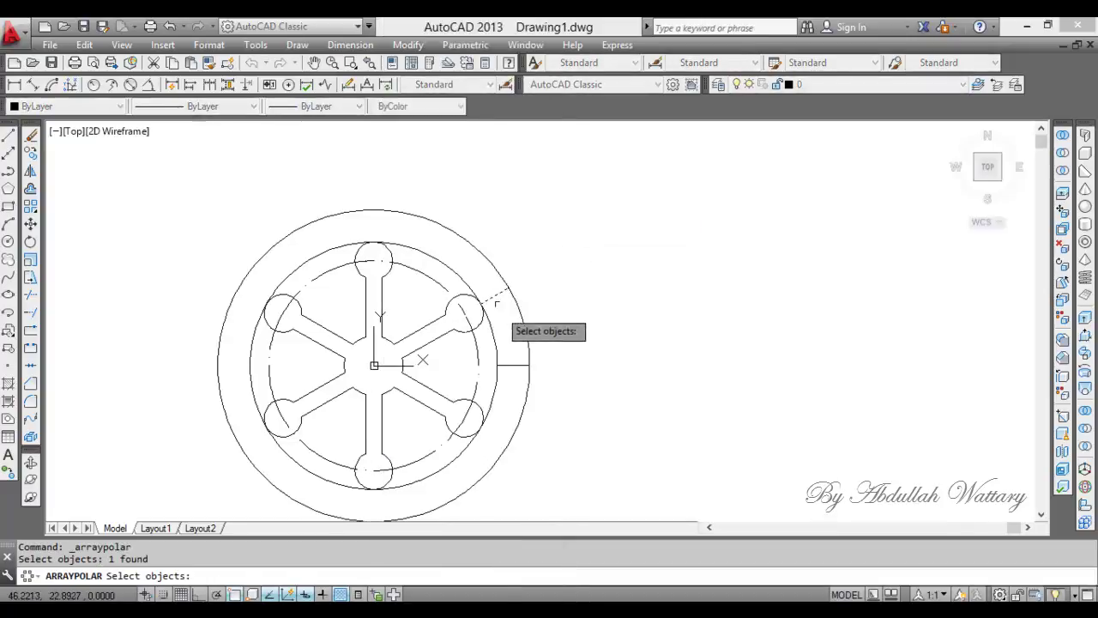
click(510, 364)
click(510, 364)
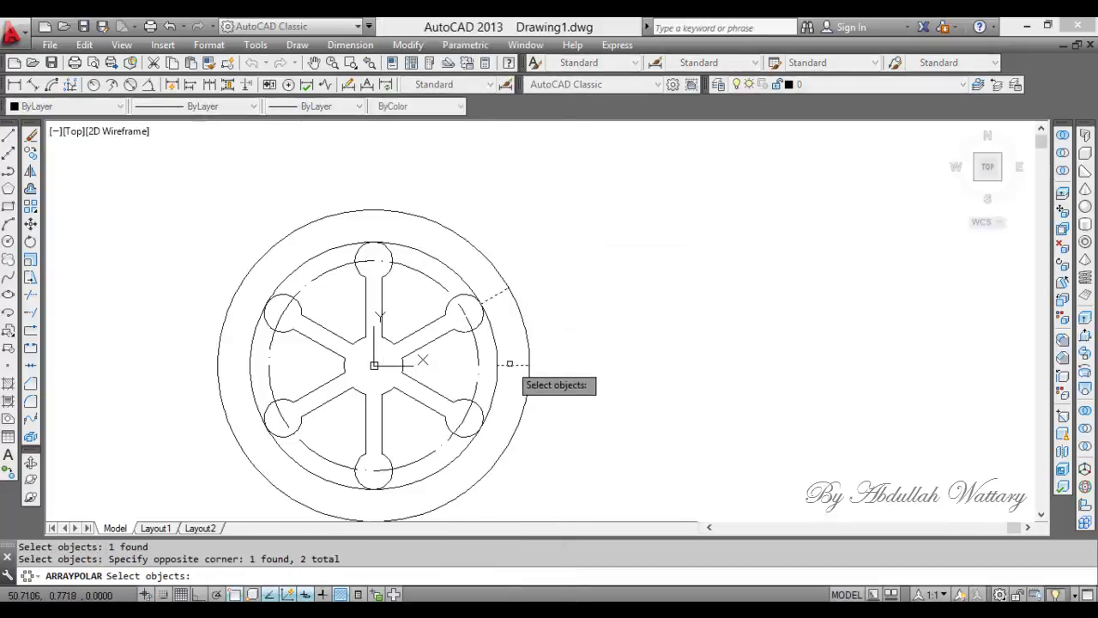
key(Return)
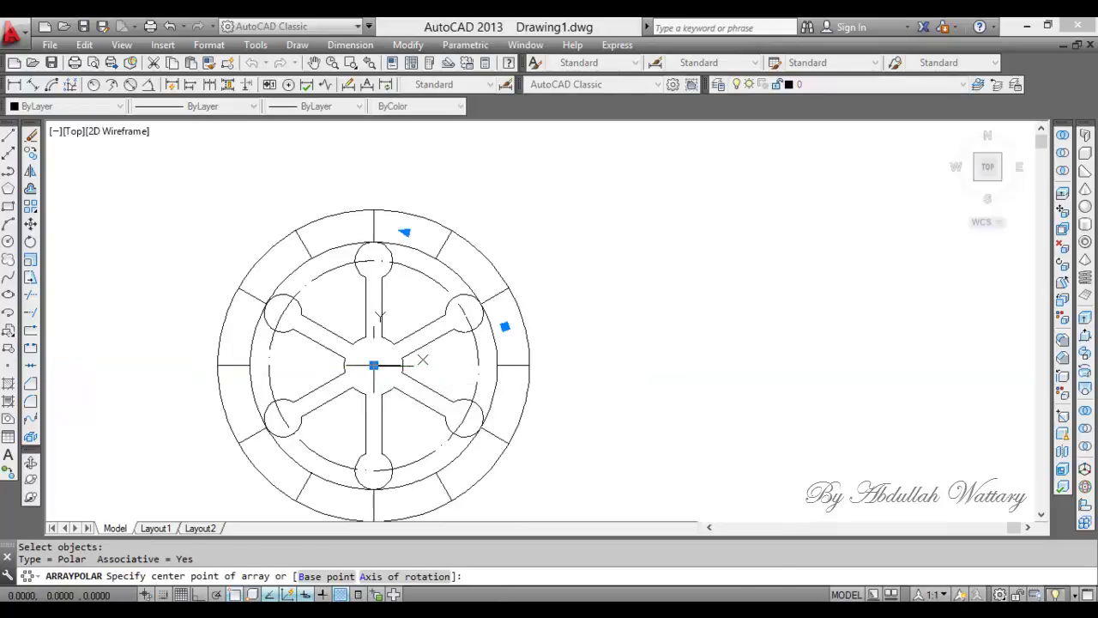
click(374, 364)
key(Return)
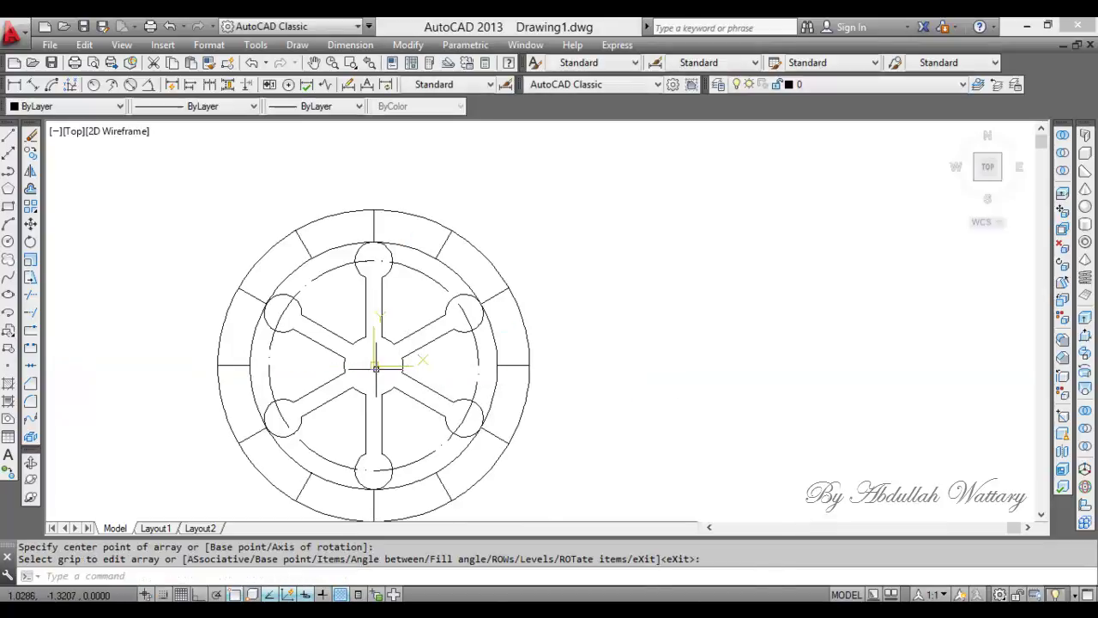
scroll(397, 279, down, 2)
key(alt+Tab)
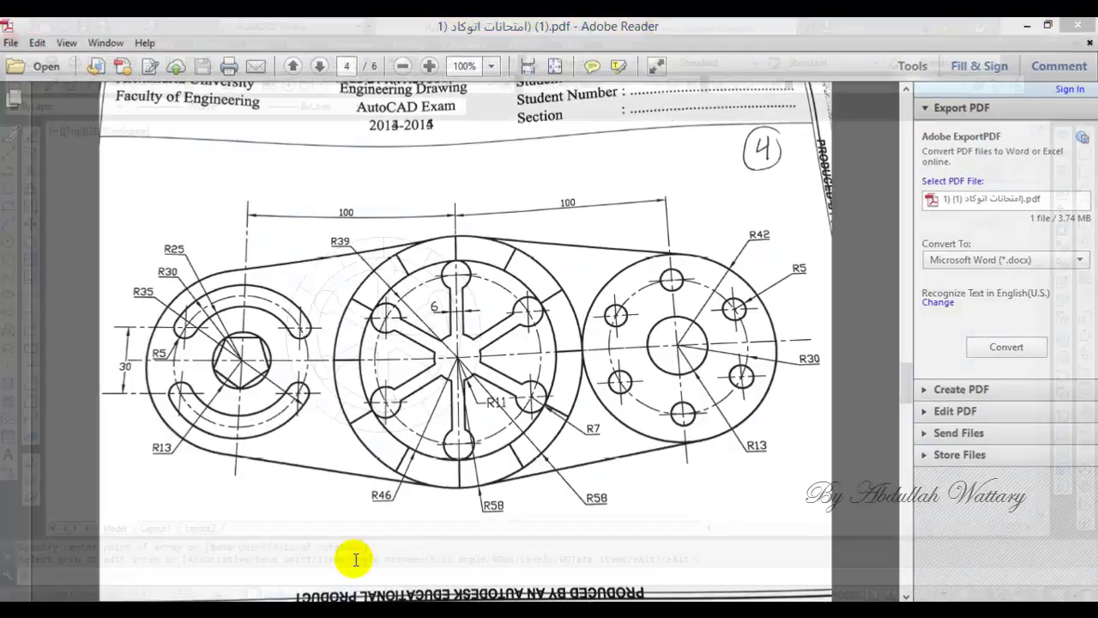
key(alt+Tab)
key(alt+Tab)
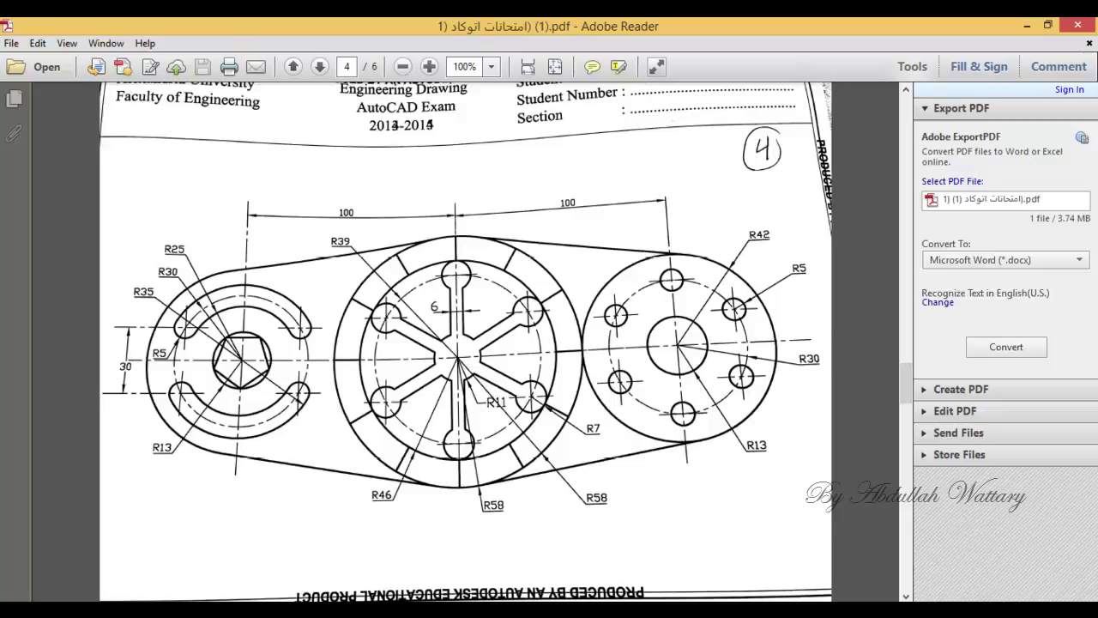
key(alt+Tab)
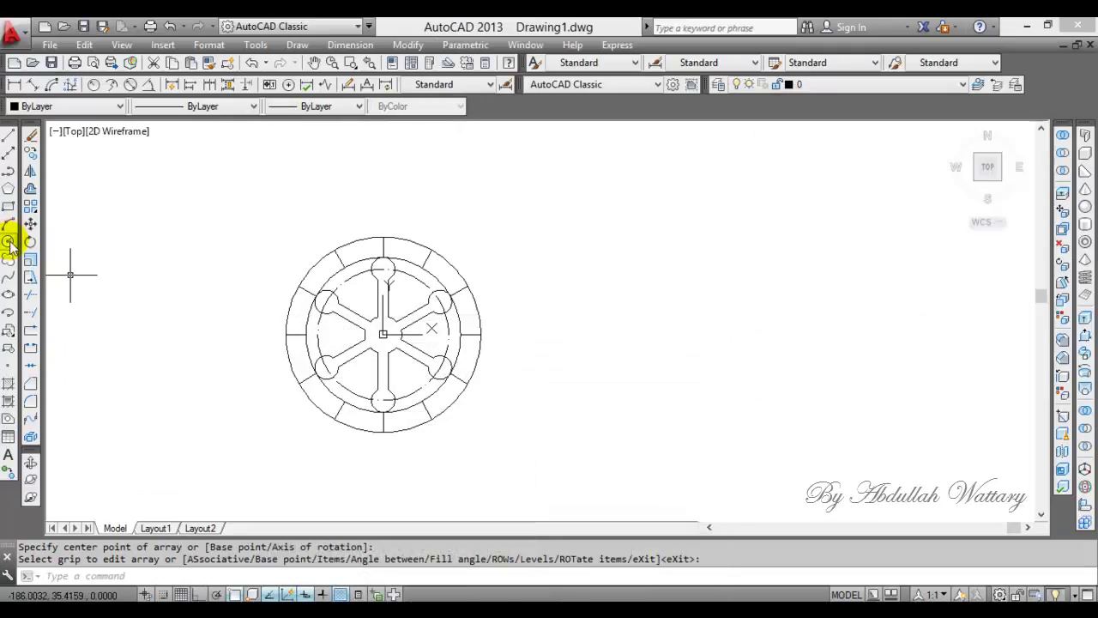
Step: Draw a radius-13 circle centred at 100,0 and compare with the exam drawing
click(9, 242)
text(100)
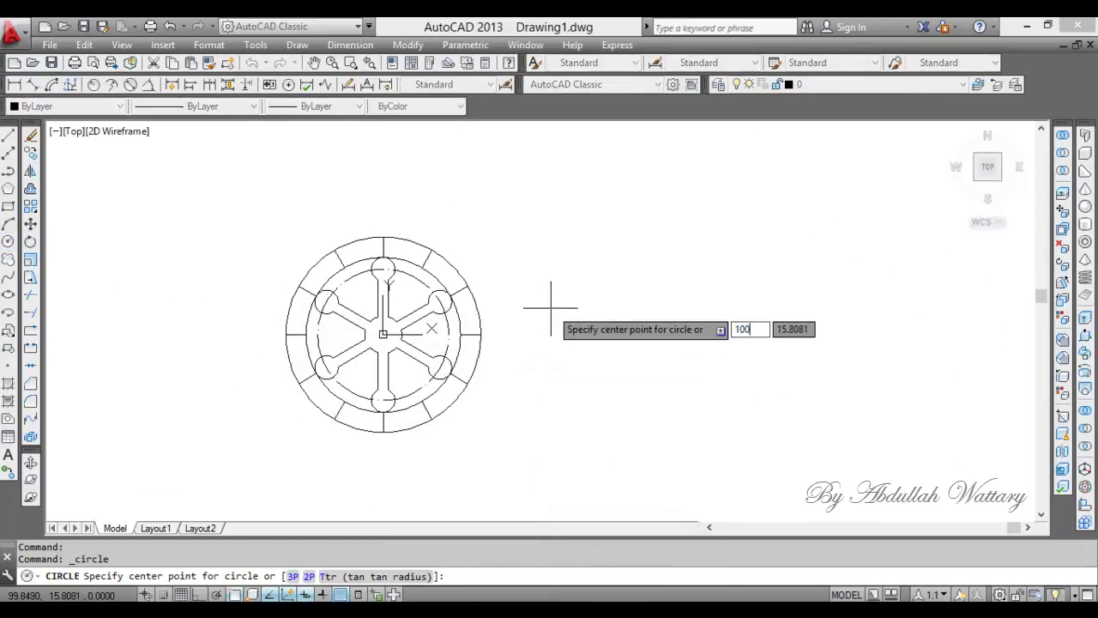
key(Tab)
text(0)
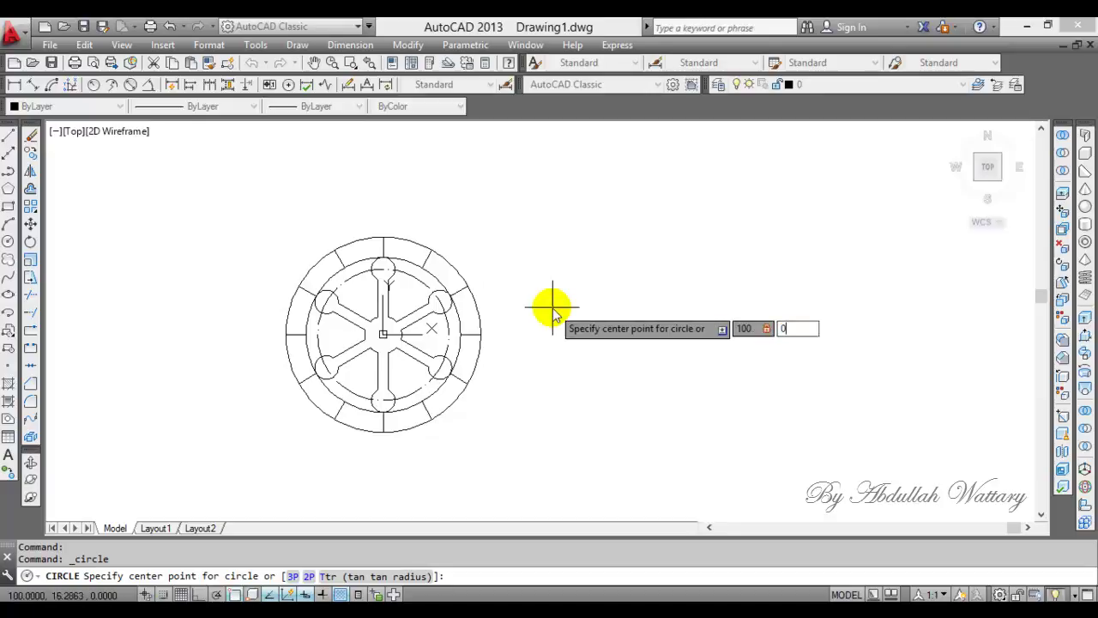
key(Return)
text(13)
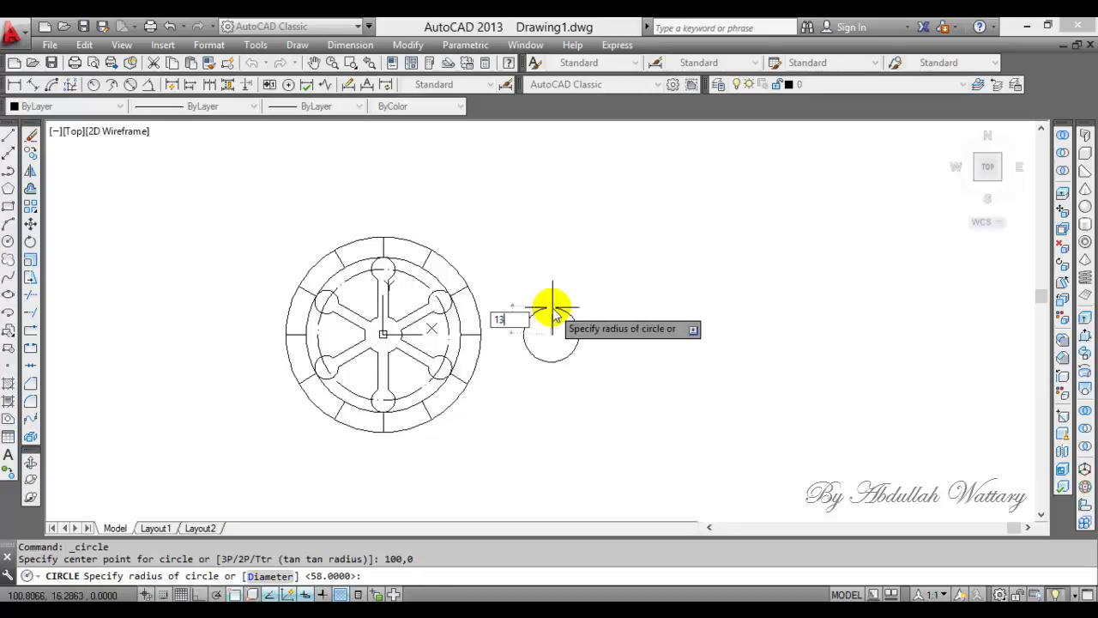
key(Return)
key(alt+Tab)
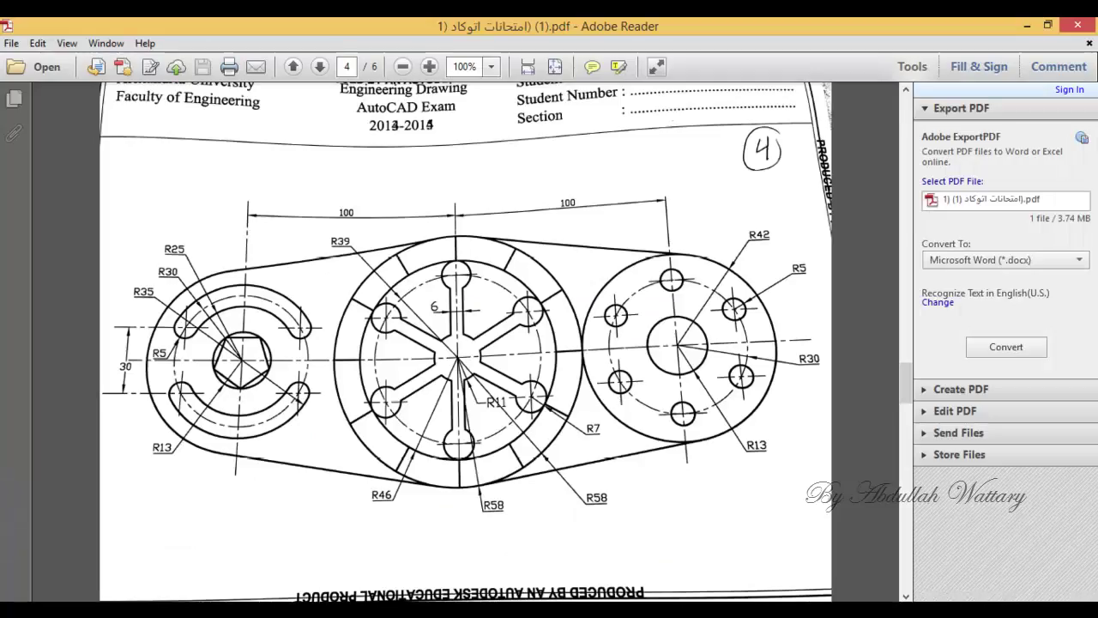
key(alt+Tab)
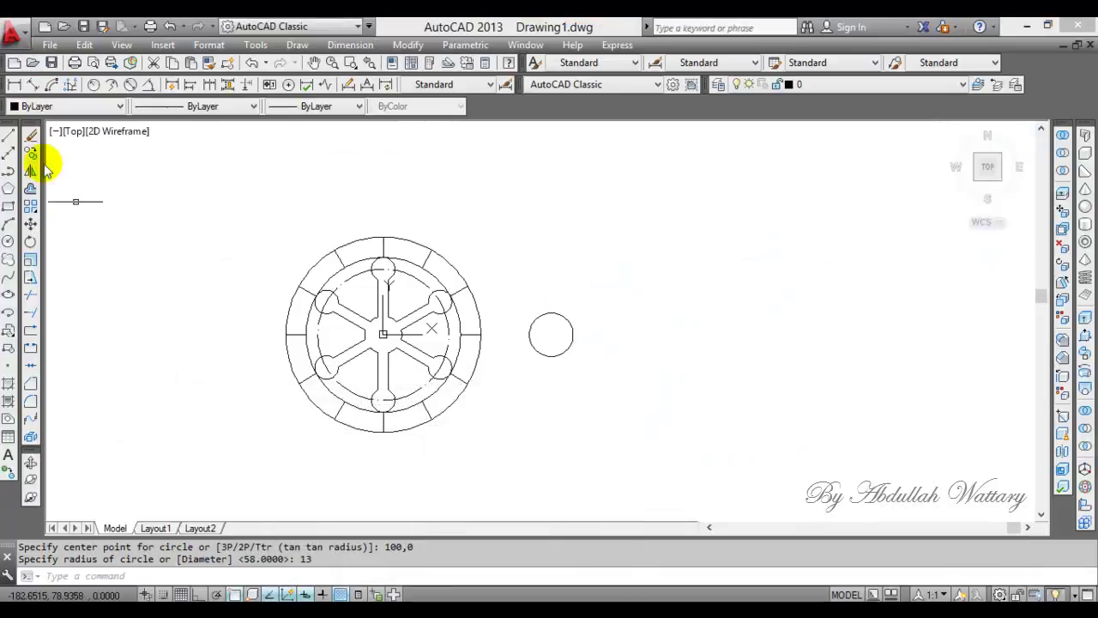
Step: Make PHANTOM2 current and draw a larger circle concentric with the radius-13 circle
click(192, 107)
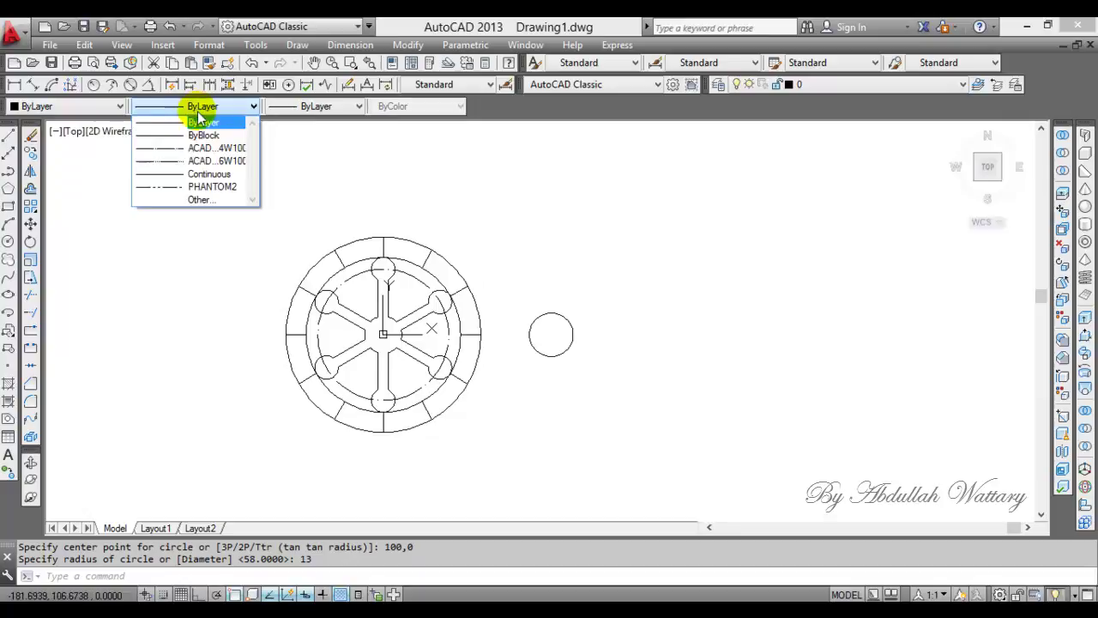
click(205, 187)
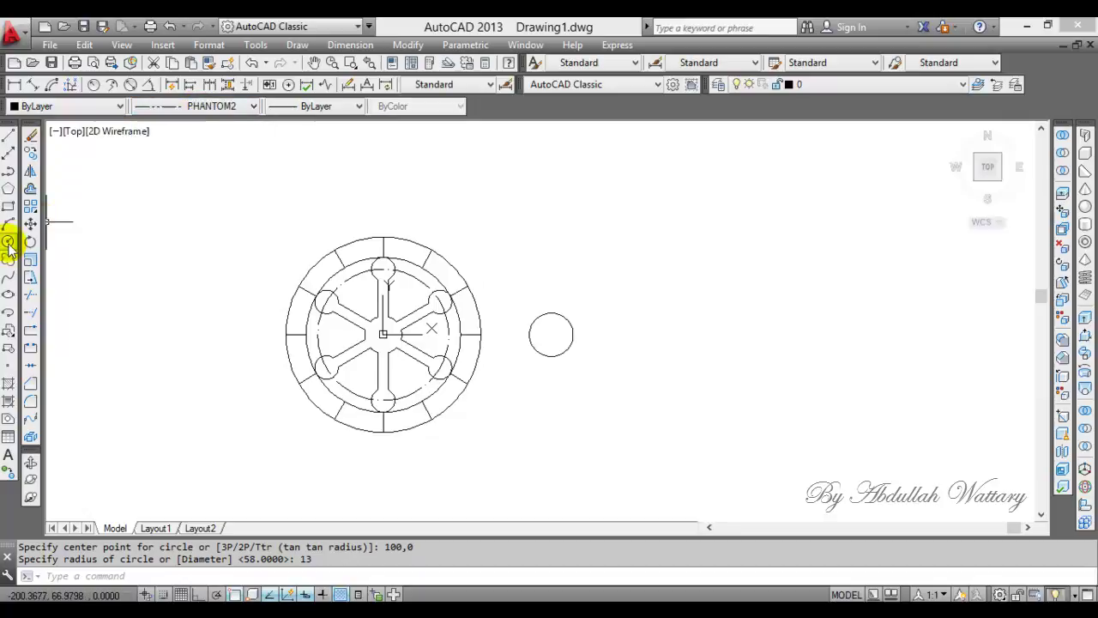
click(7, 241)
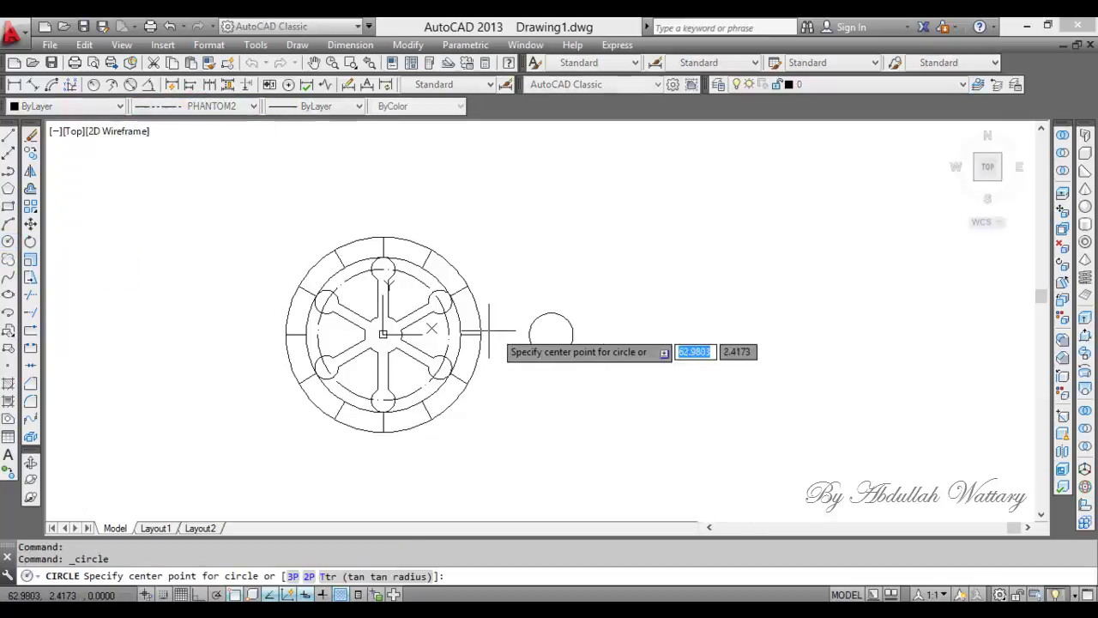
click(552, 332)
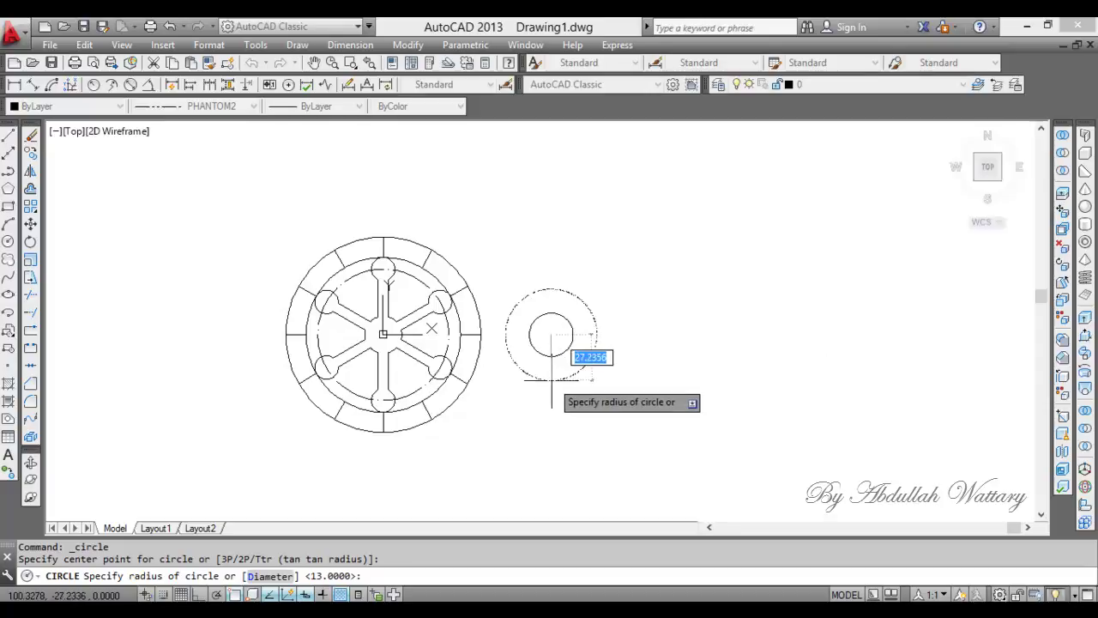
click(552, 383)
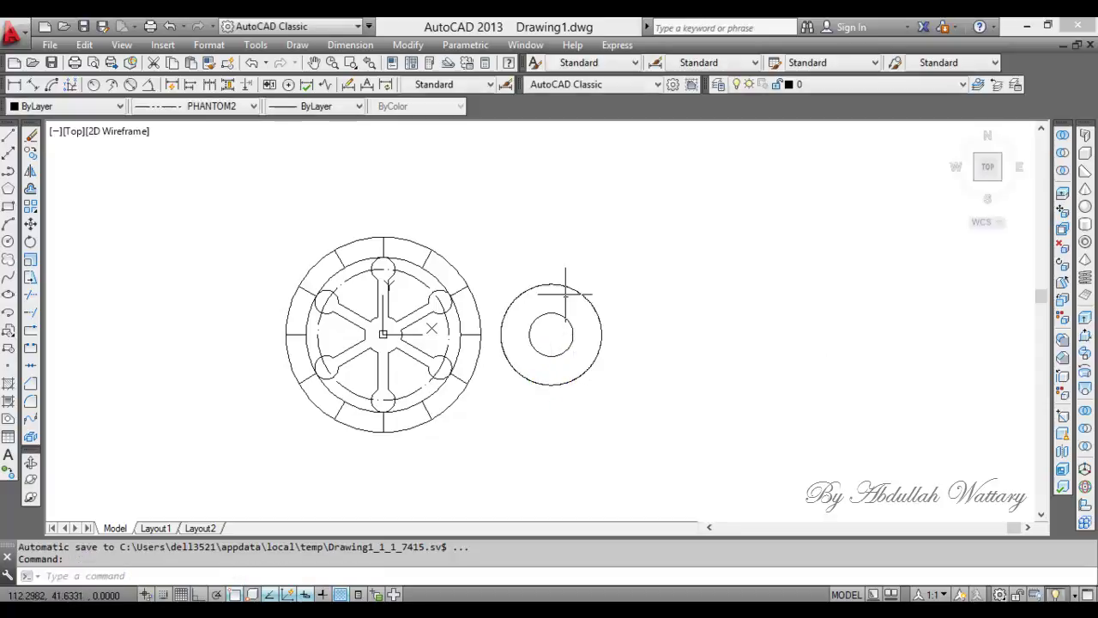
scroll(568, 283, up, 3)
scroll(541, 313, down, 2)
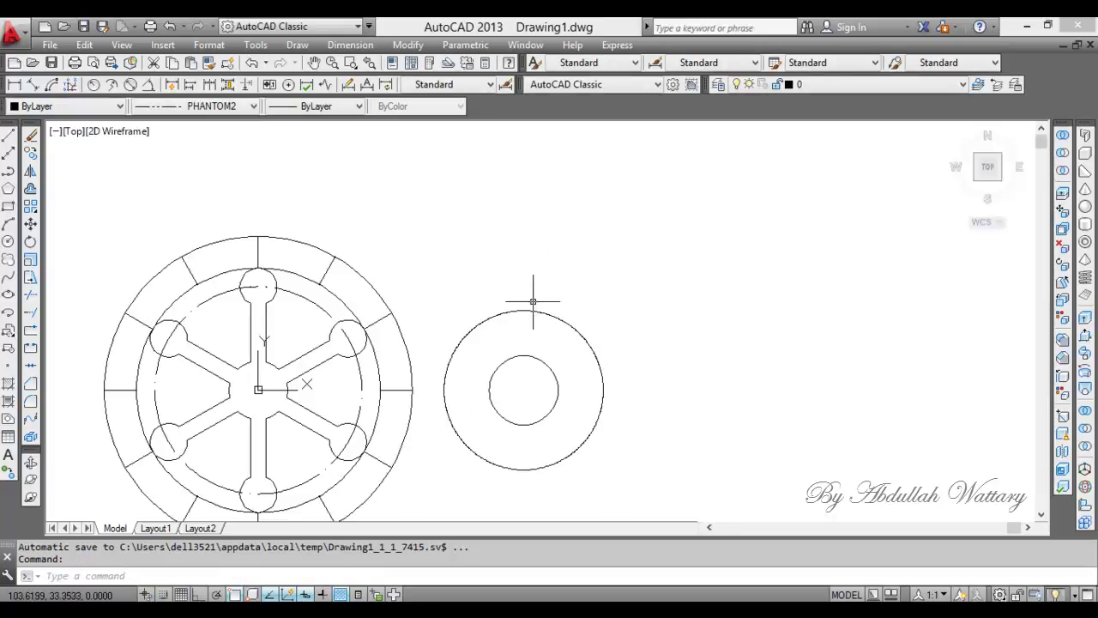
Step: Give the larger circle a dashed linetype, reset the current linetype to ByLayer, and check the exam drawing
click(208, 62)
click(221, 108)
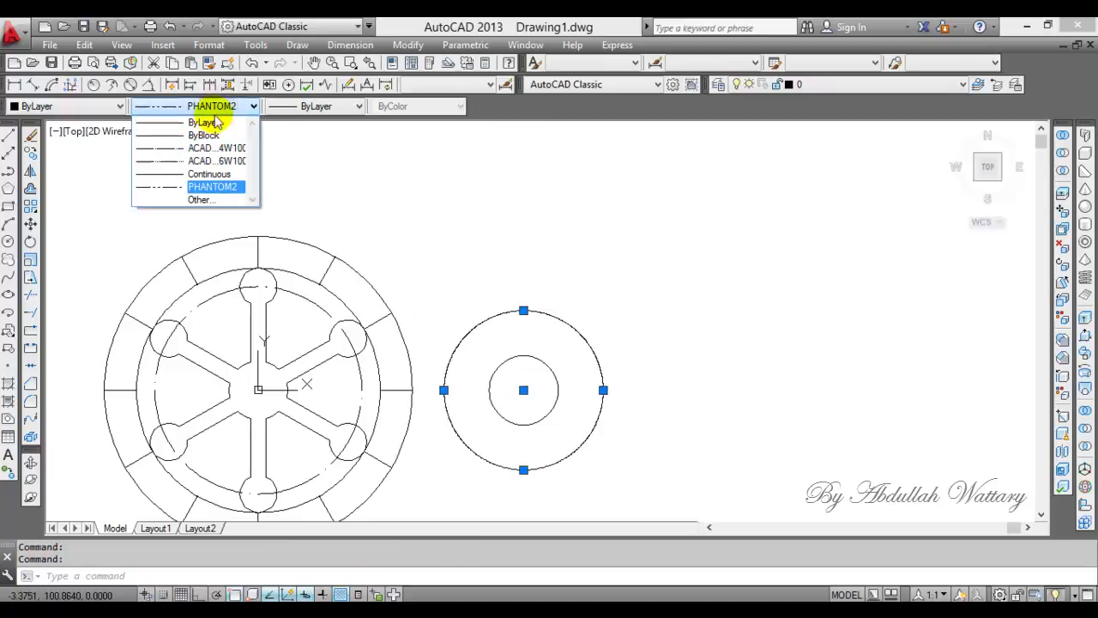
click(210, 149)
click(504, 252)
key(Escape)
key(Escape)
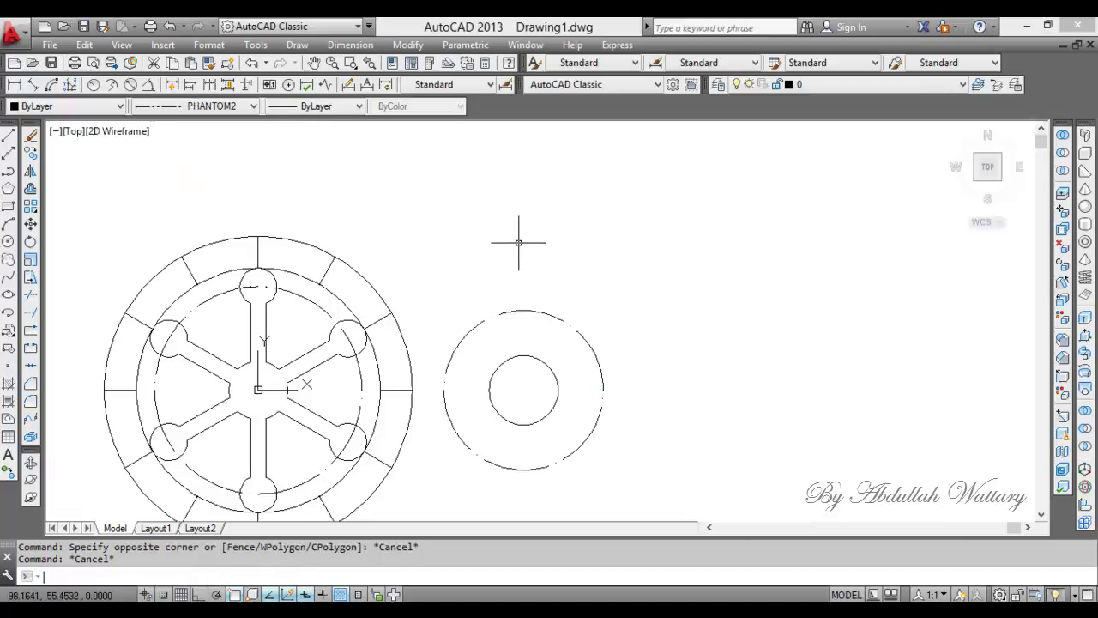
click(232, 106)
click(201, 119)
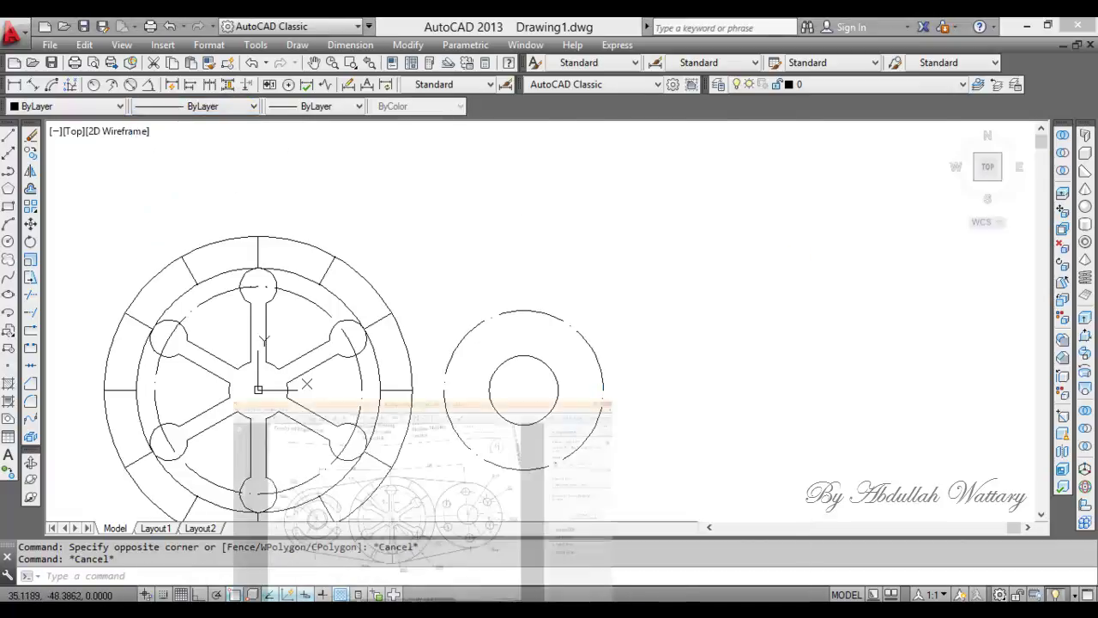
click(424, 506)
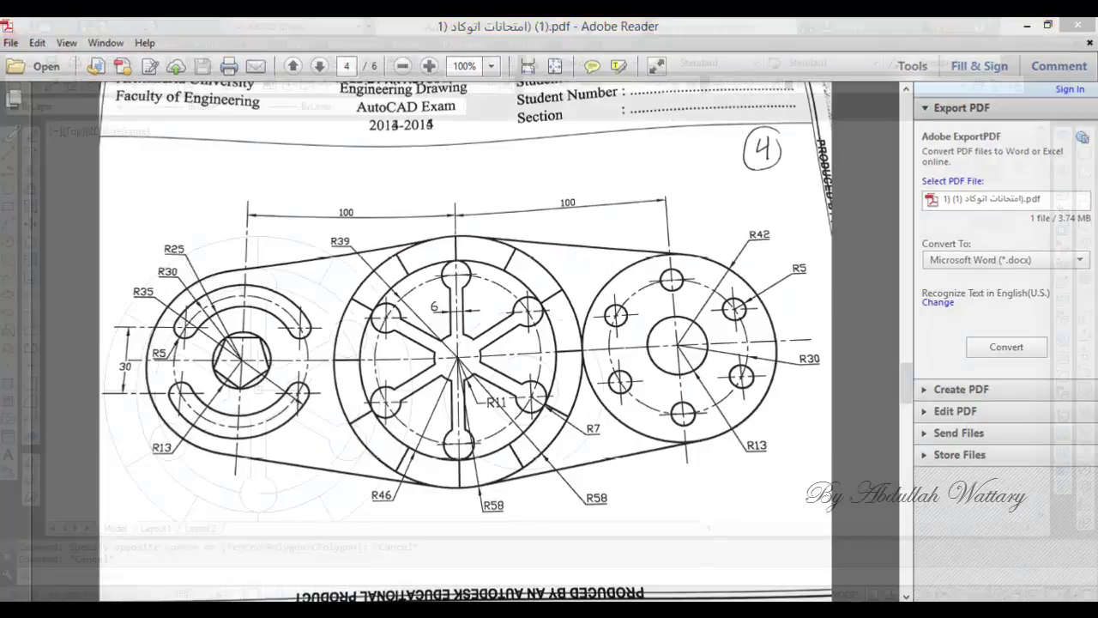
key(alt+Tab)
Step: Draw a radius-5 bolt hole at the top quadrant of the right hub's dashed circle
click(8, 245)
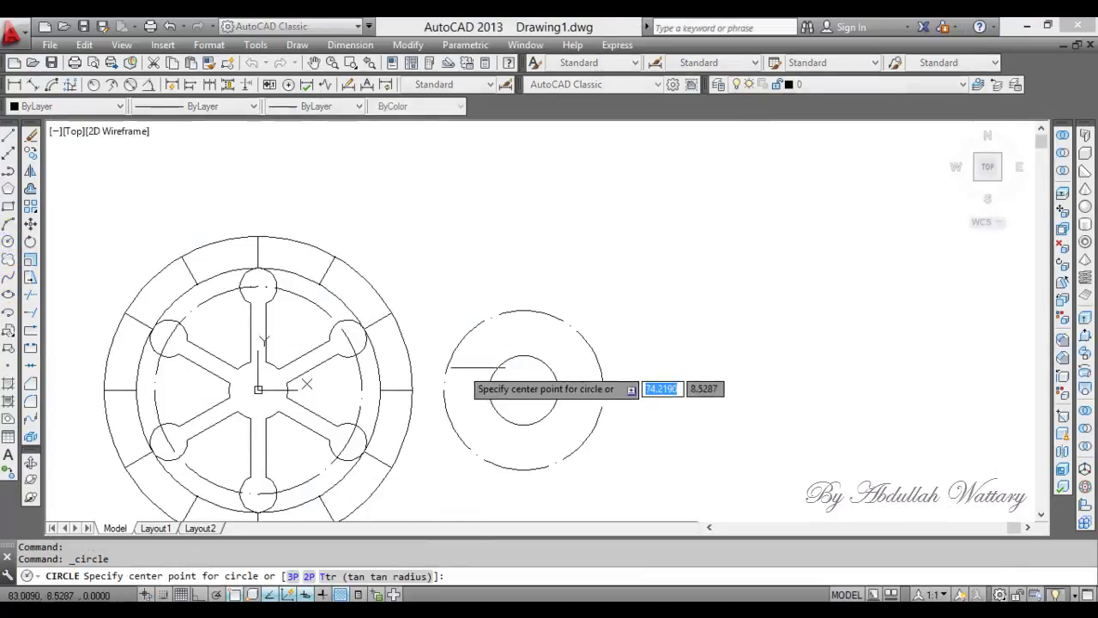
click(524, 310)
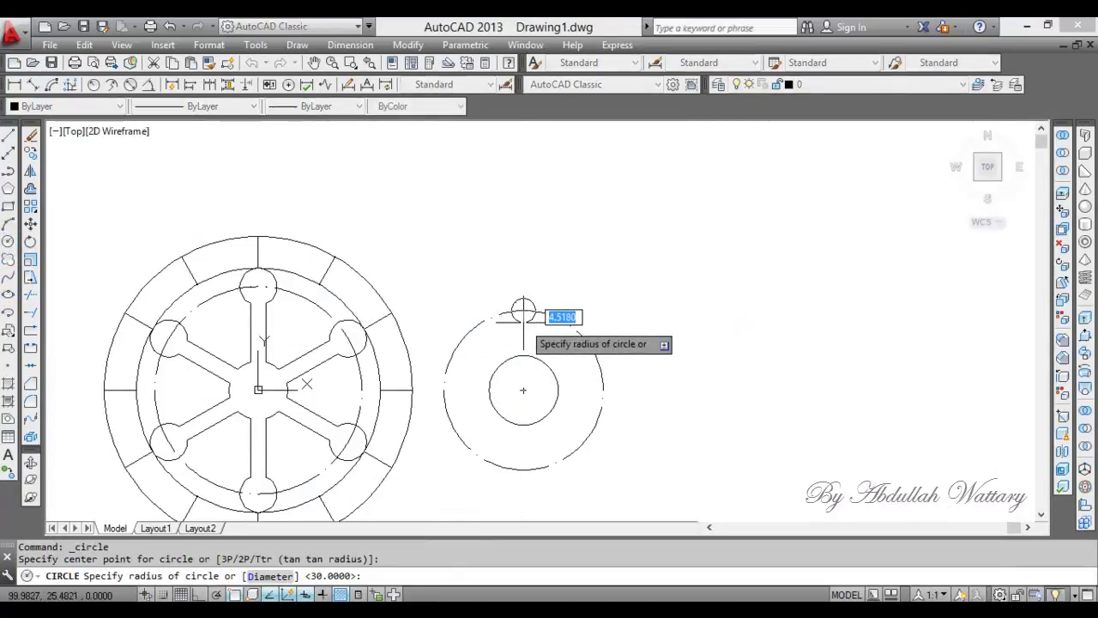
text(5)
key(Return)
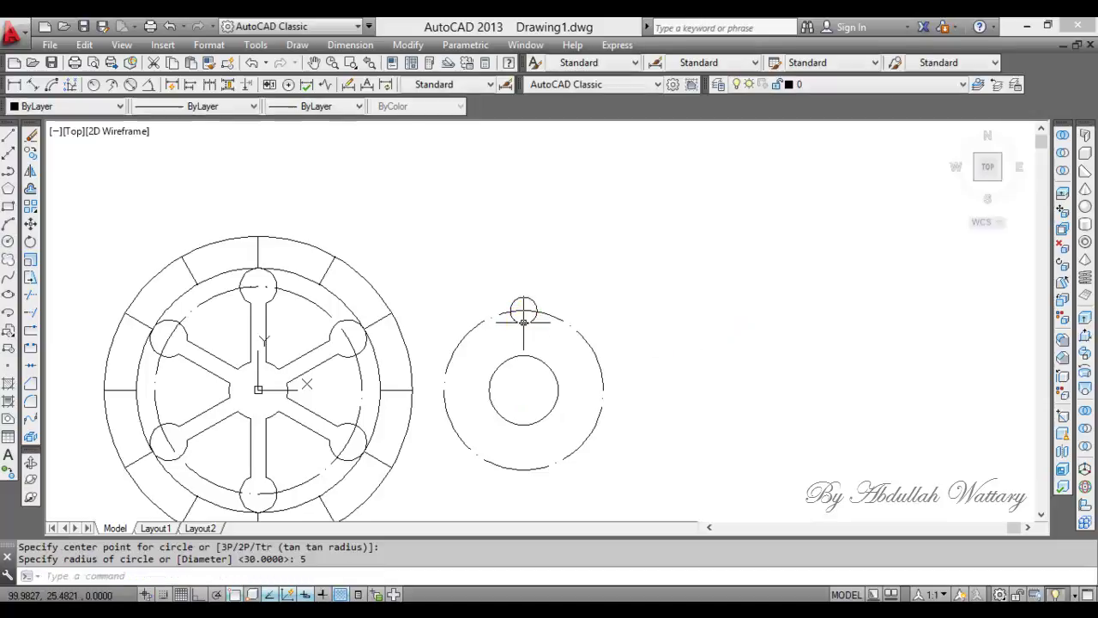
Step: Polar-array the bolt hole into six evenly spaced copies around the hub centre
click(417, 51)
mouse_move(423, 216)
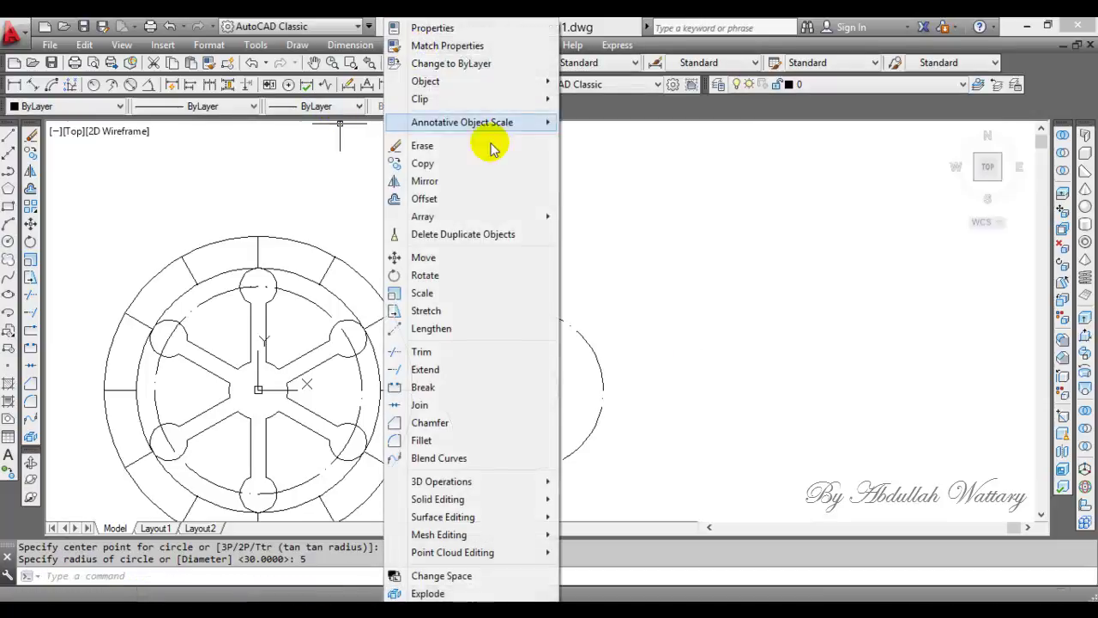
click(592, 252)
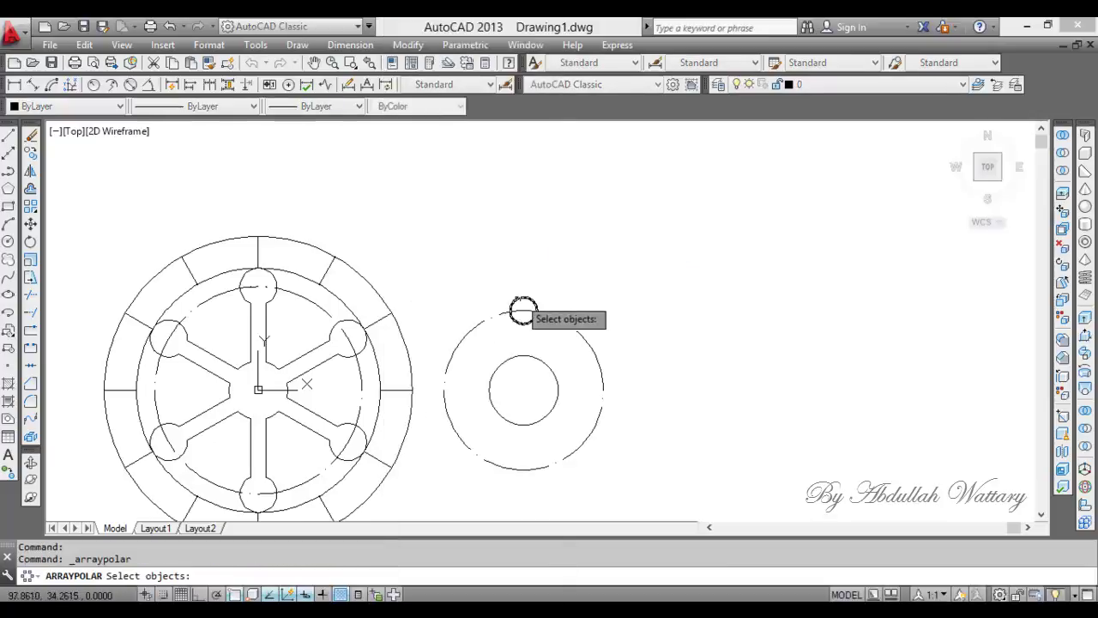
key(Return)
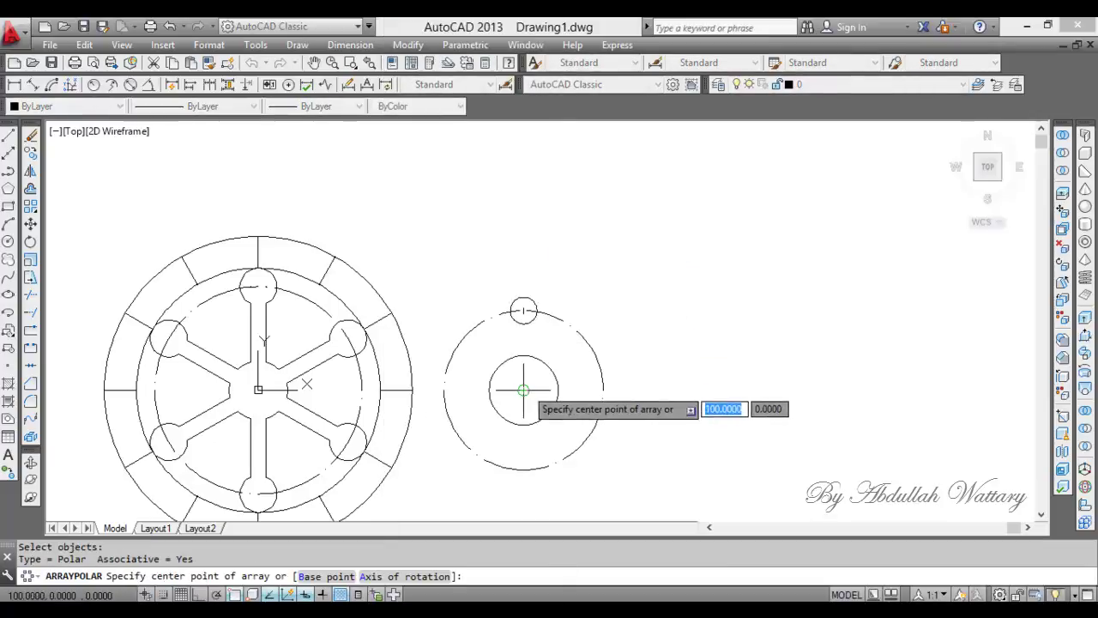
click(537, 386)
key(Return)
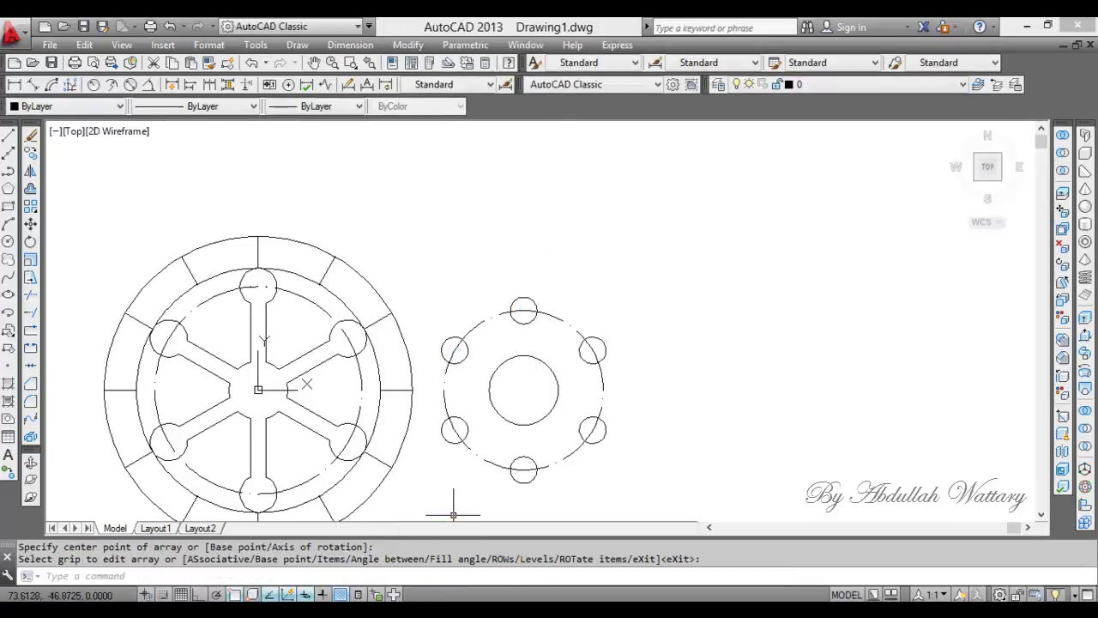
key(alt+Tab)
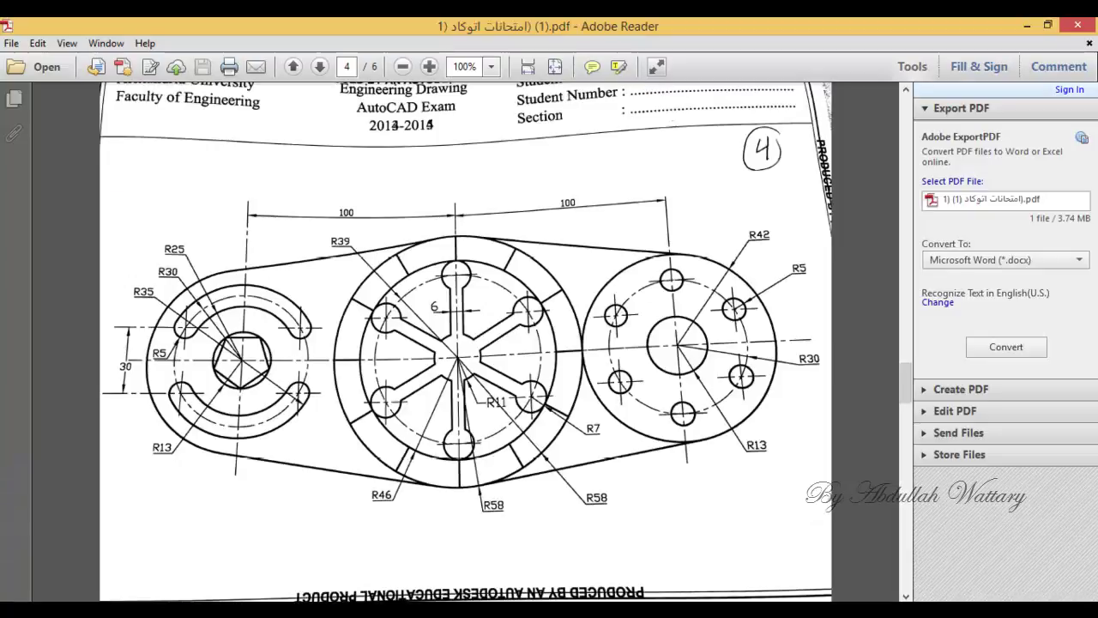
key(alt+Tab)
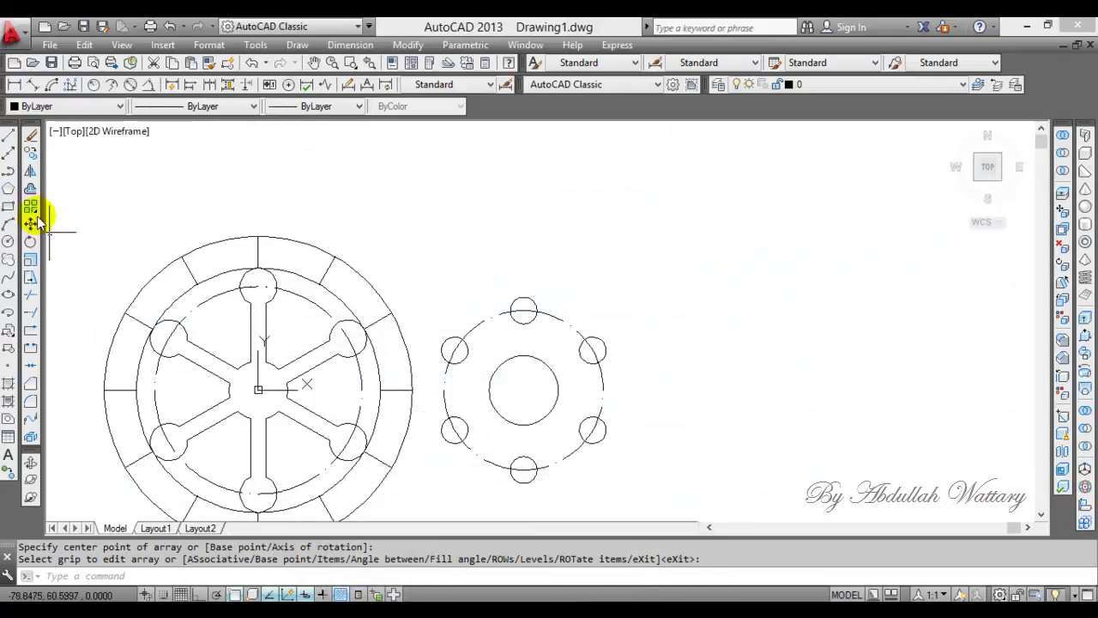
Step: Add a radius-42 outer circle to the right hub and a belt line to the wheel's top
click(8, 243)
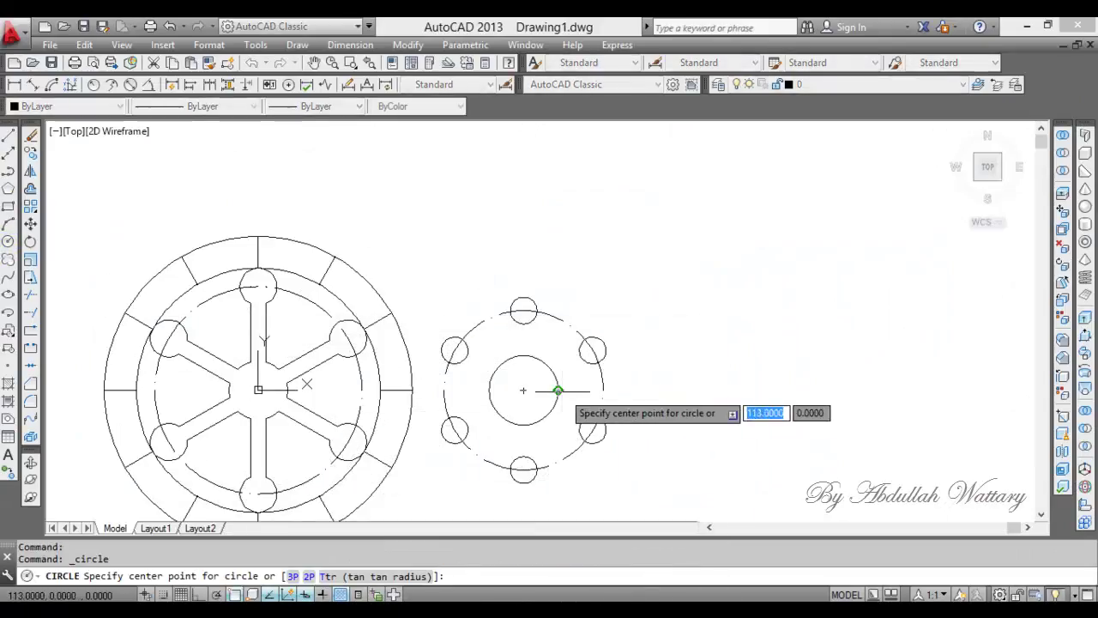
click(523, 390)
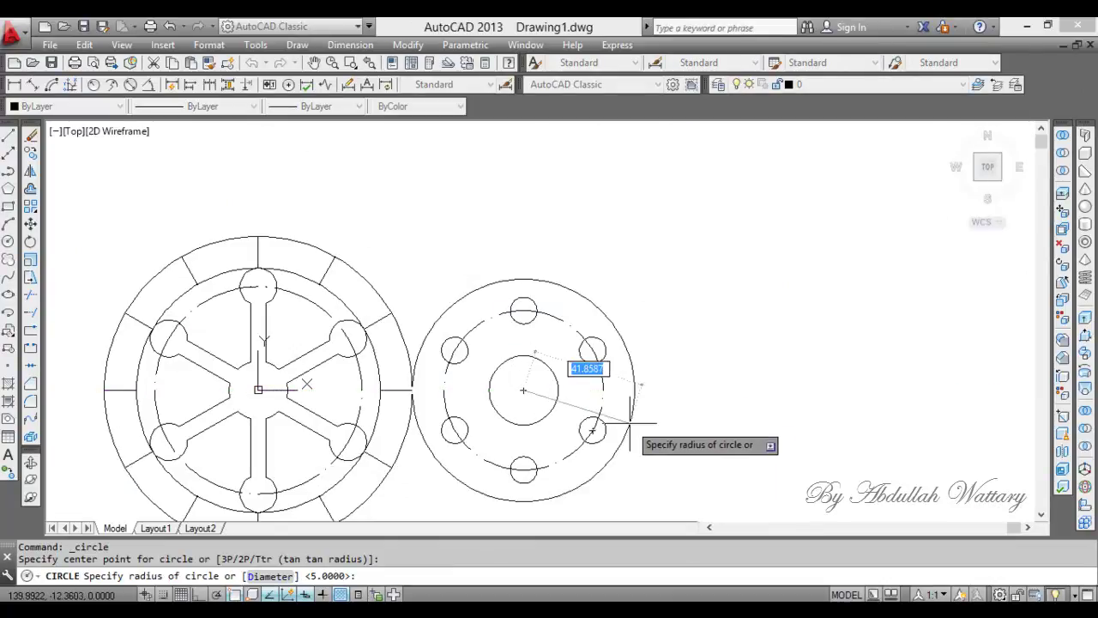
key(Return)
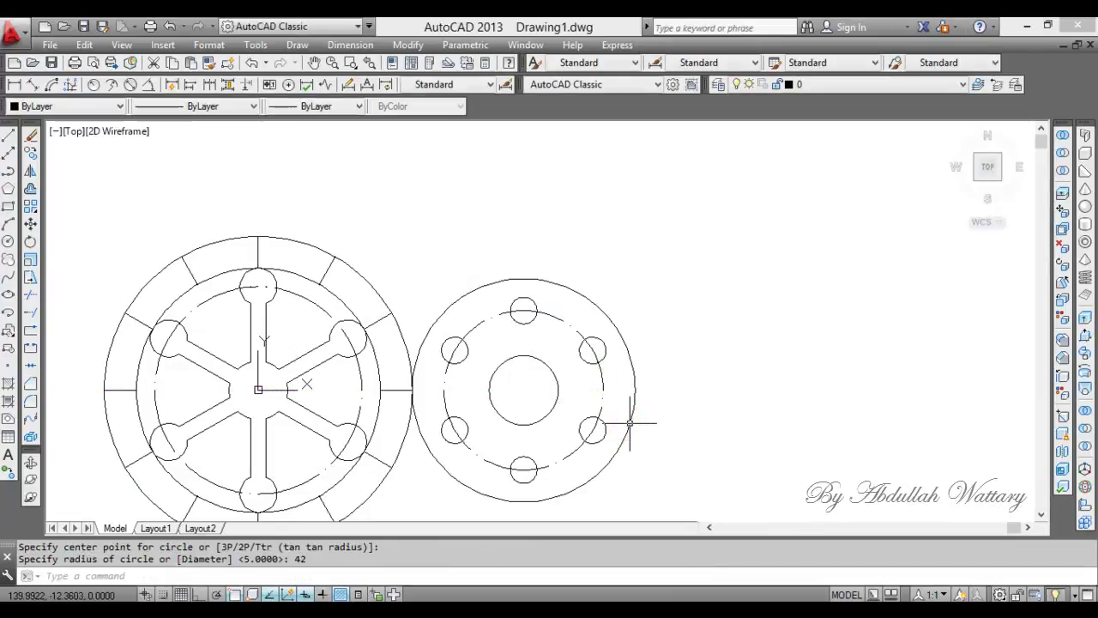
click(8, 137)
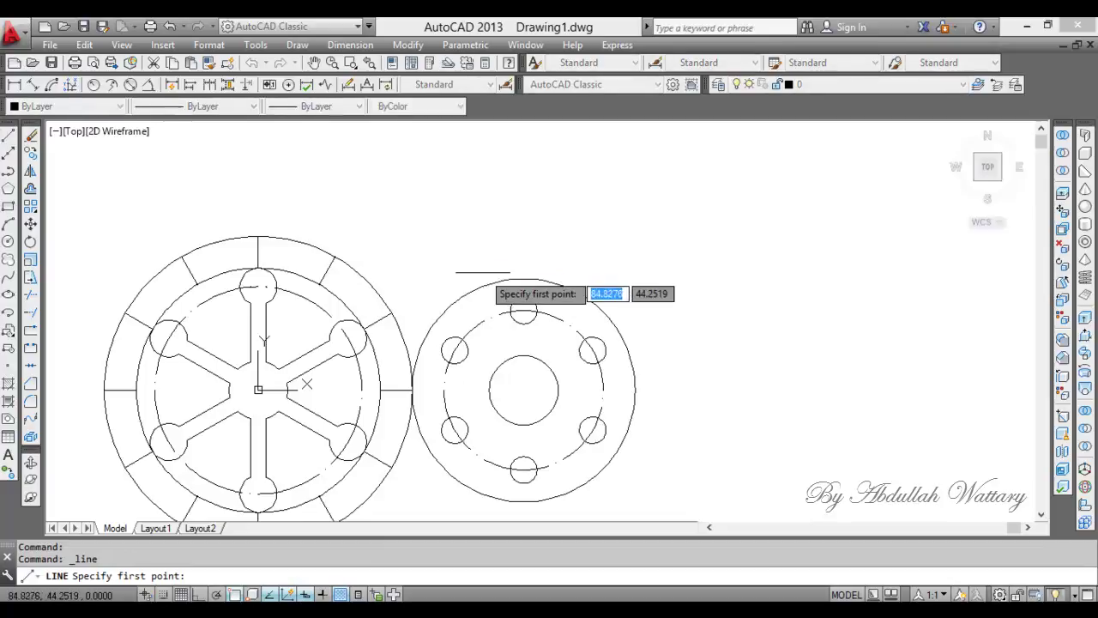
click(525, 279)
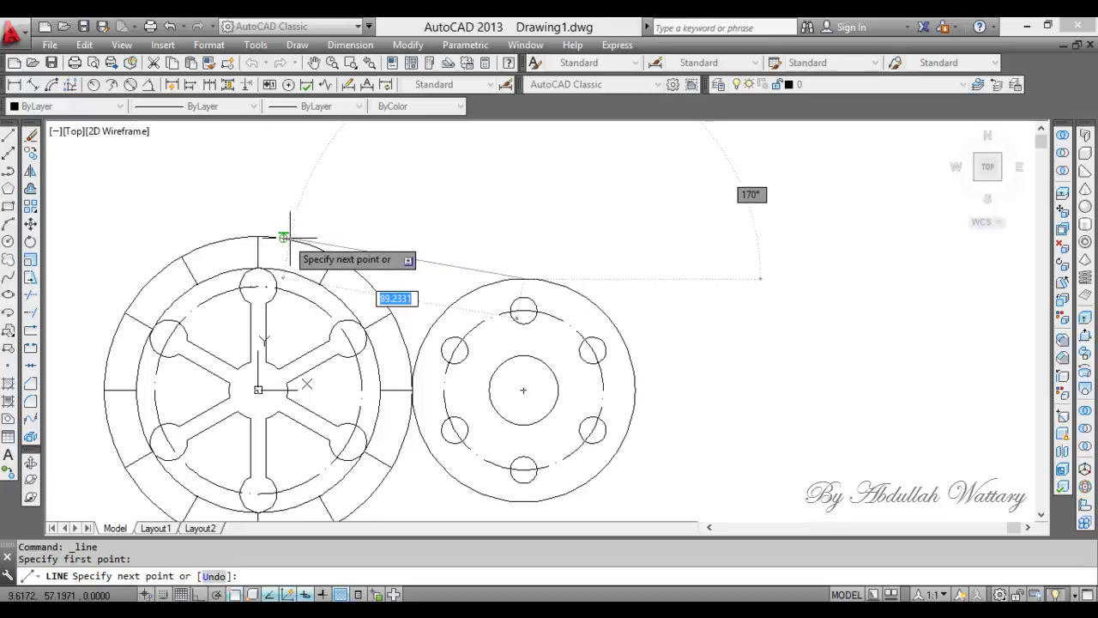
click(285, 237)
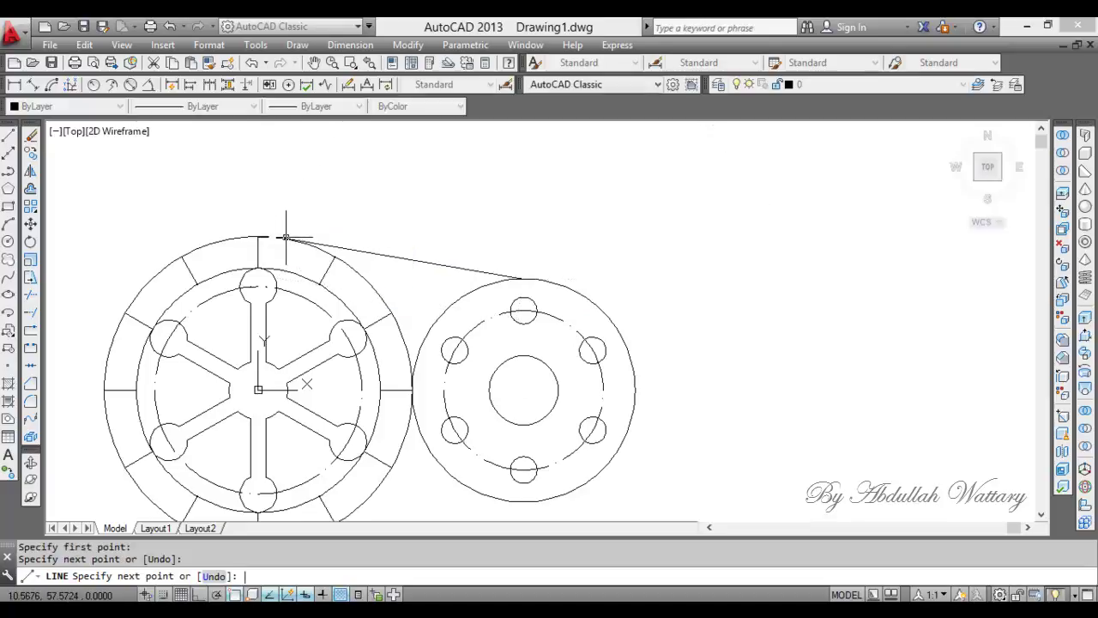
key(Escape)
Step: Mirror the belt line across the horizontal centre axis, keeping the original
click(31, 172)
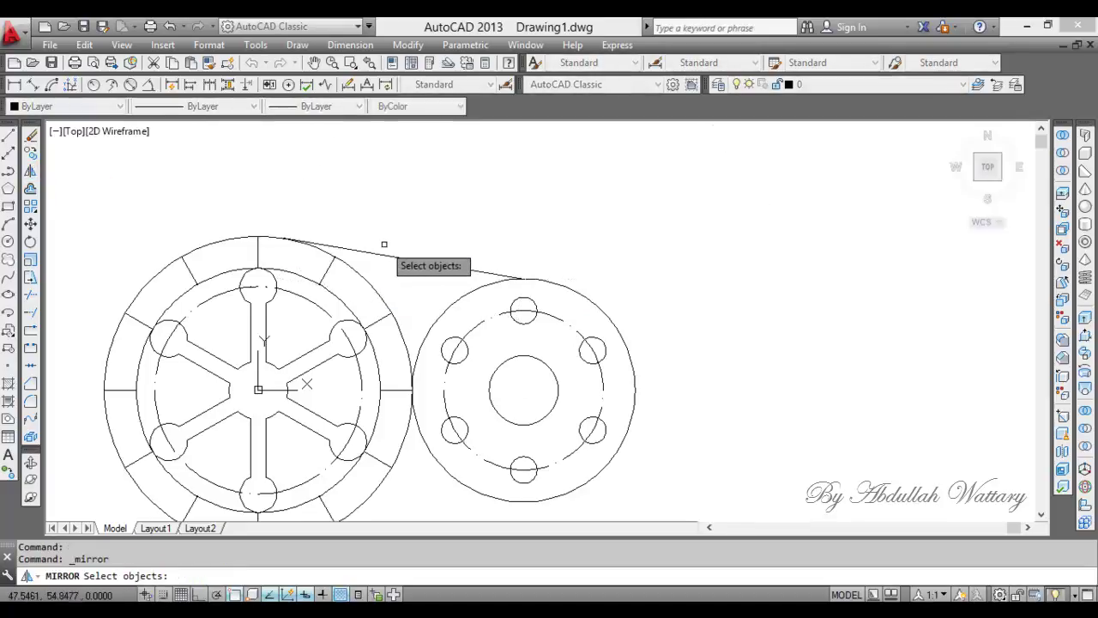
key(Return)
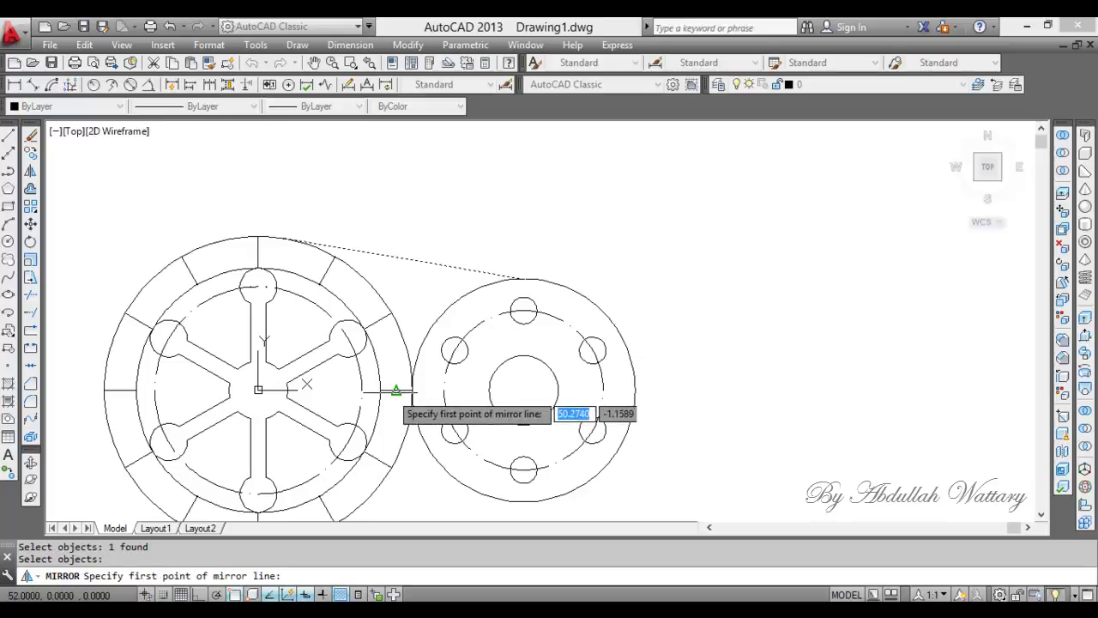
click(380, 391)
click(412, 388)
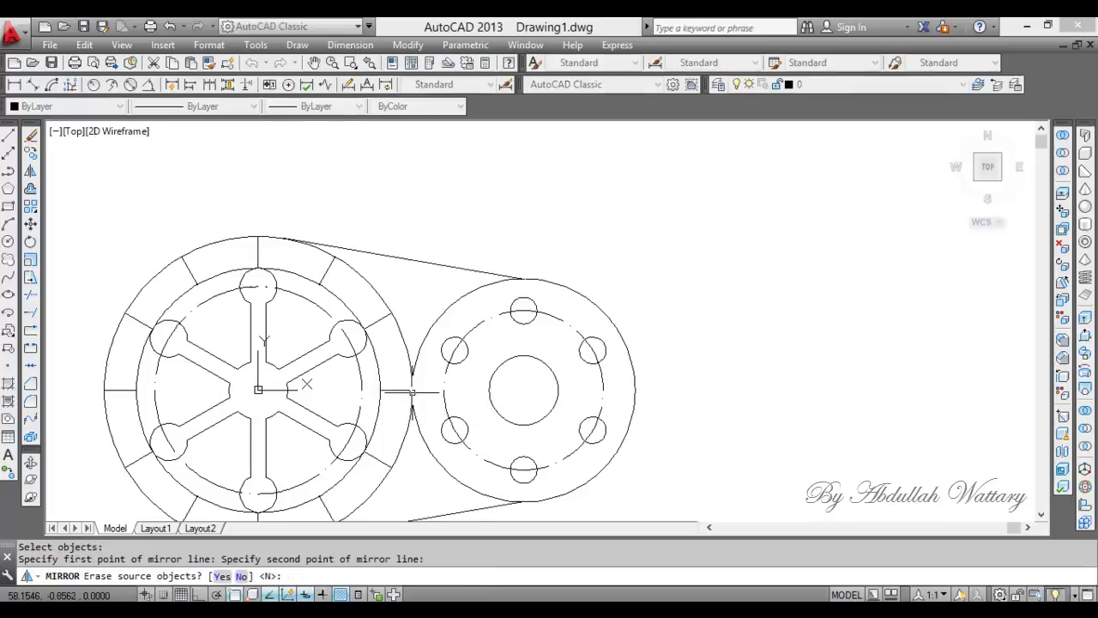
key(Return)
scroll(483, 314, down, 3)
middle_drag(405, 354, 534, 343)
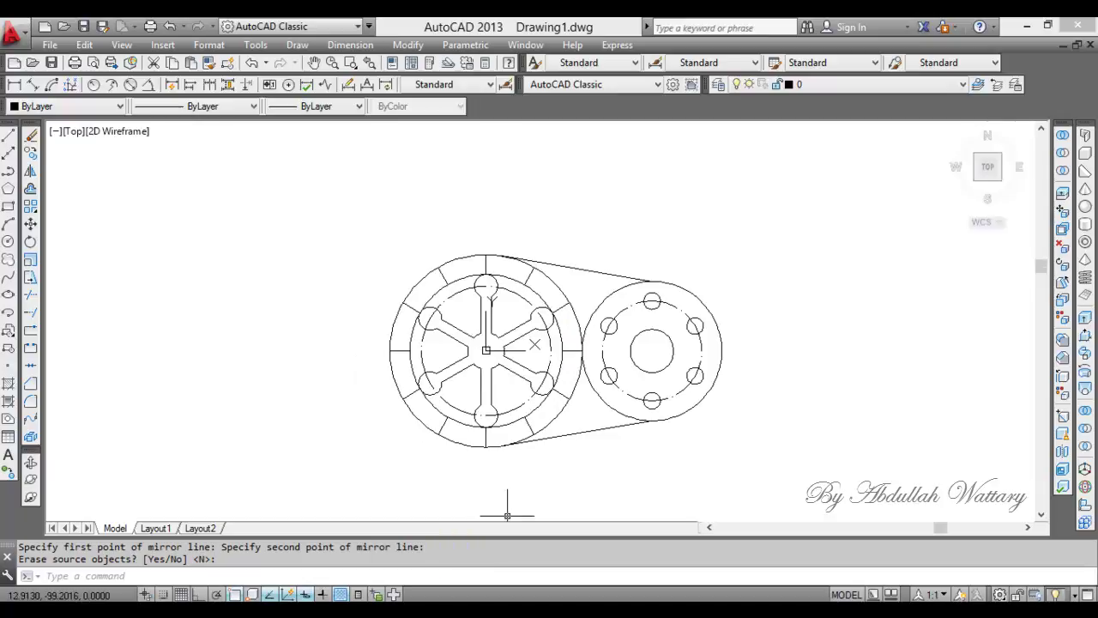
Step: Start a circle centred at -100,0, checking the exam sheet for its radius
click(405, 527)
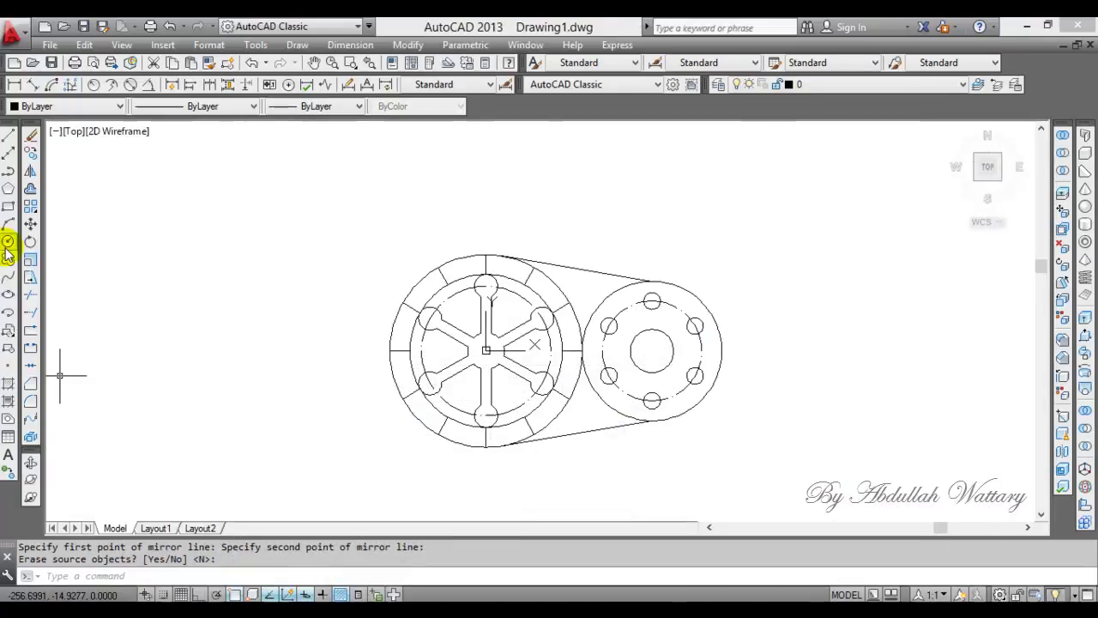
click(7, 243)
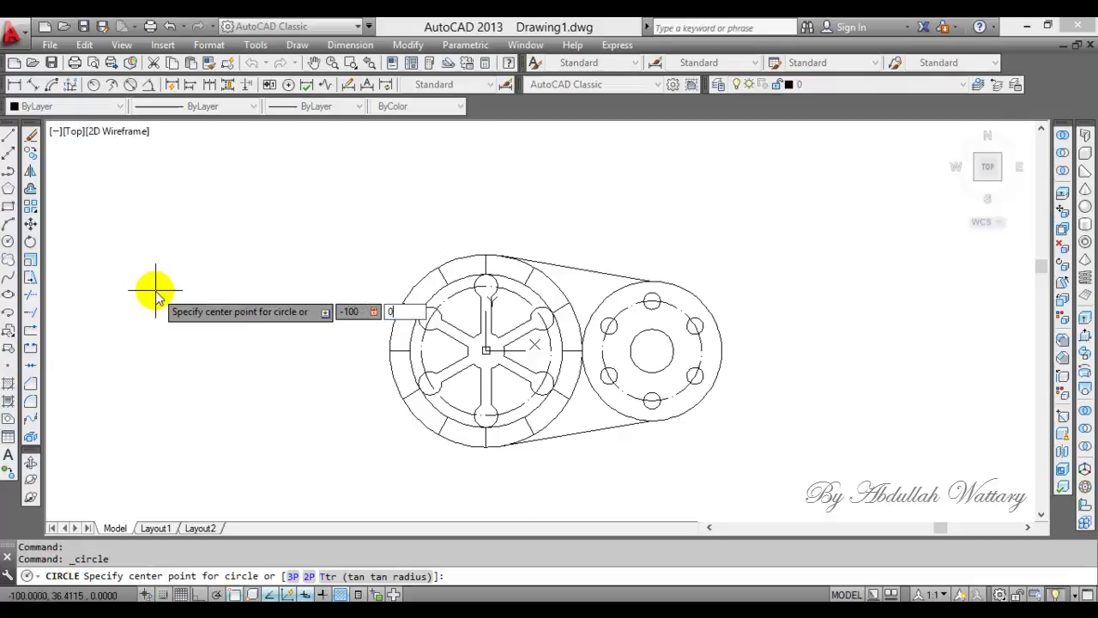
key(Return)
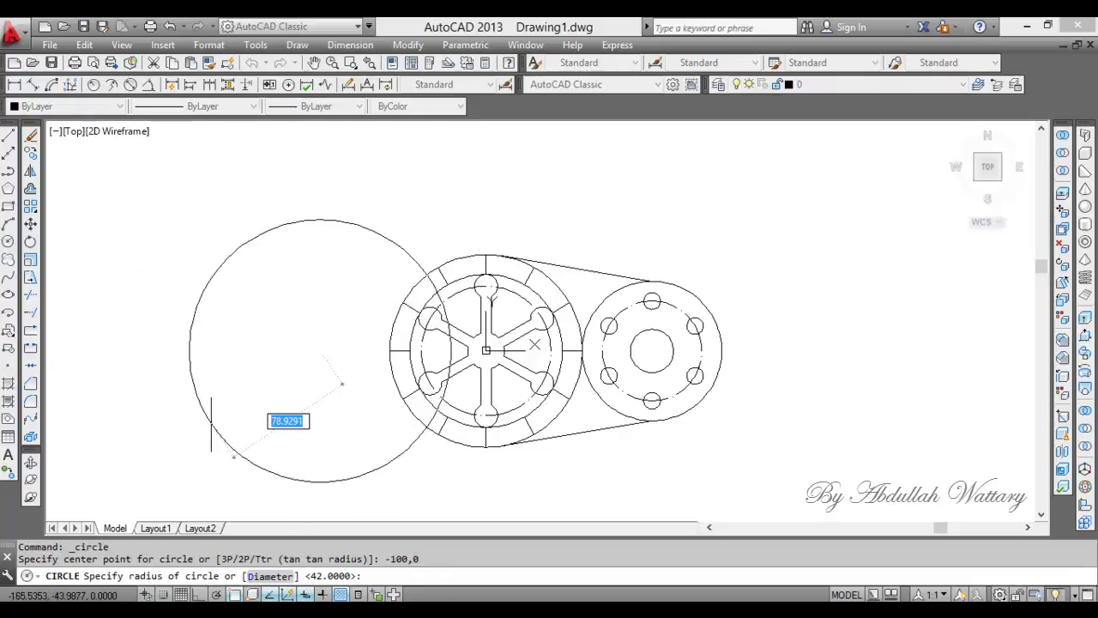
key(alt+Tab)
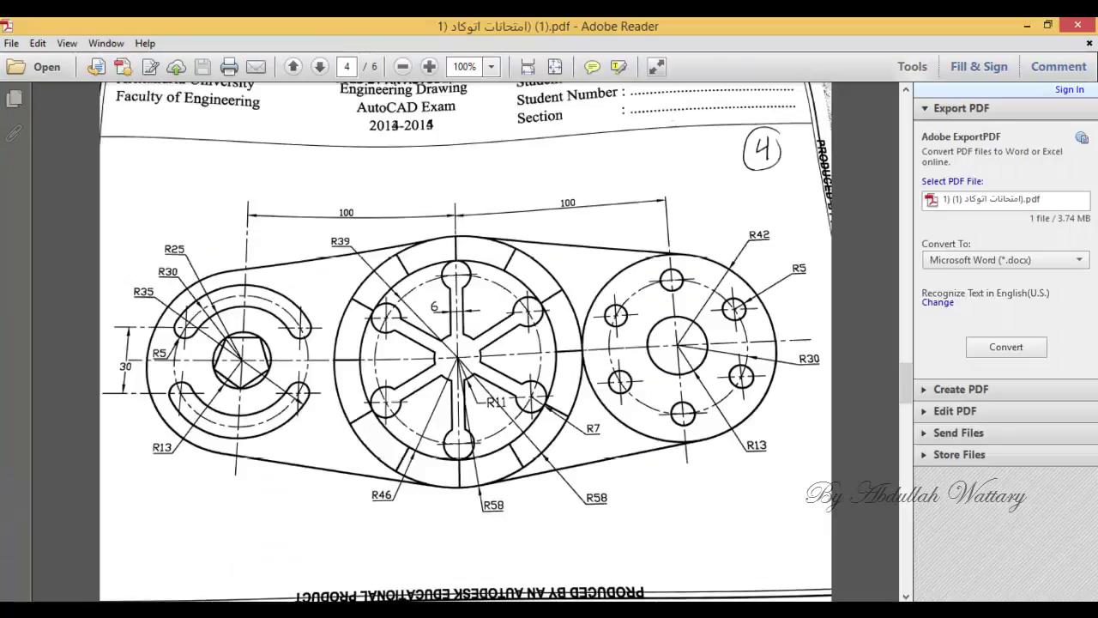
key(alt+Tab)
Step: Finish the radius-13 circle and inscribe a five-sided pentagon in it
text(13)
key(Return)
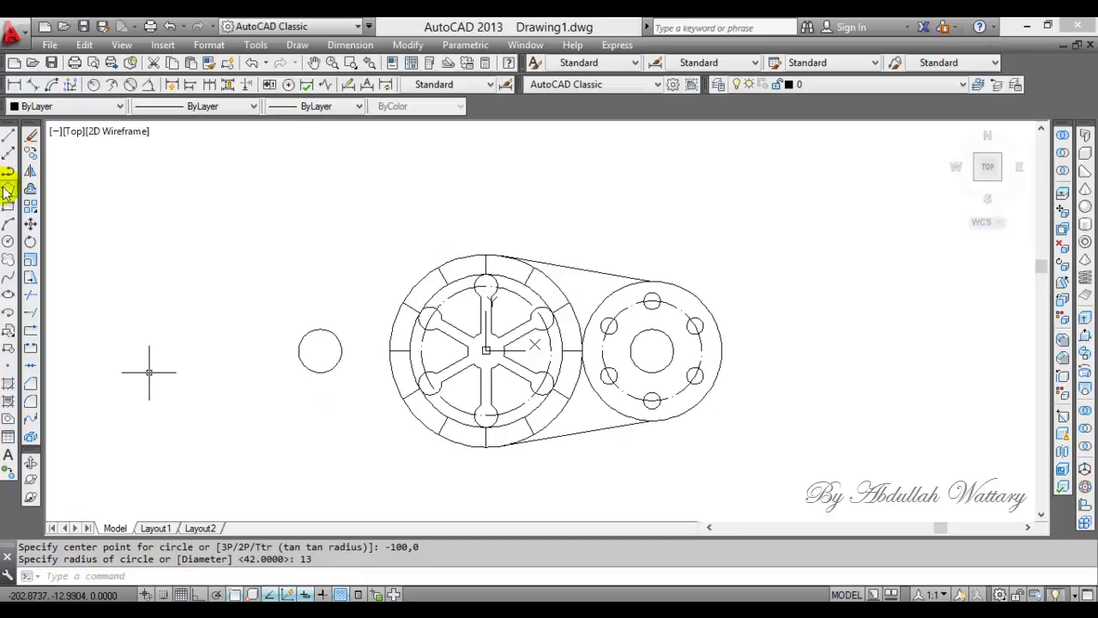
click(8, 189)
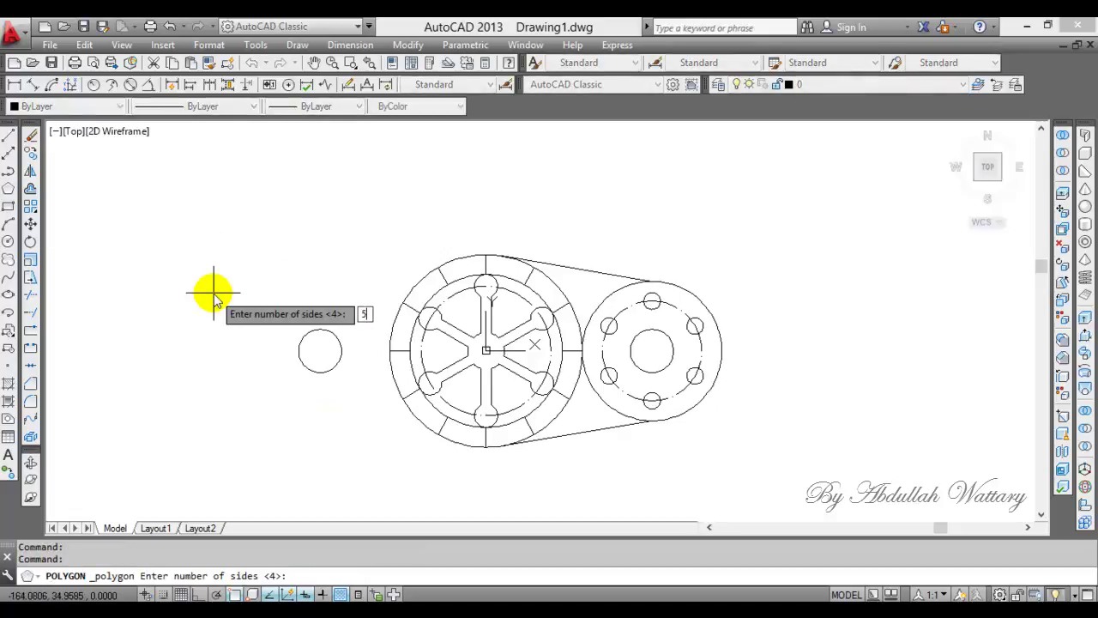
key(Return)
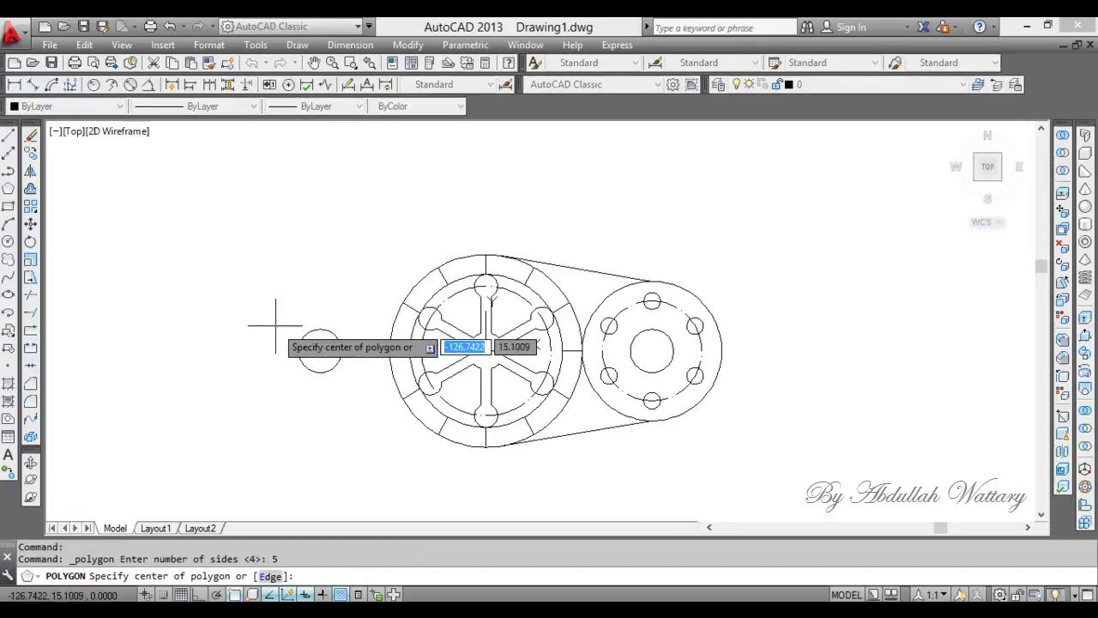
click(319, 352)
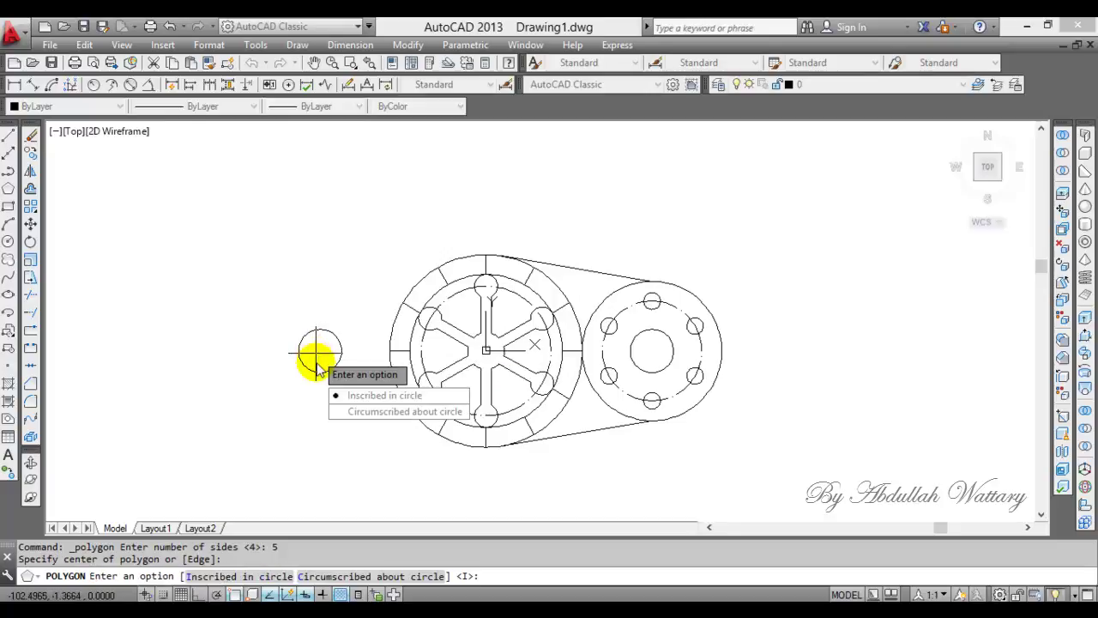
key(Return)
click(321, 371)
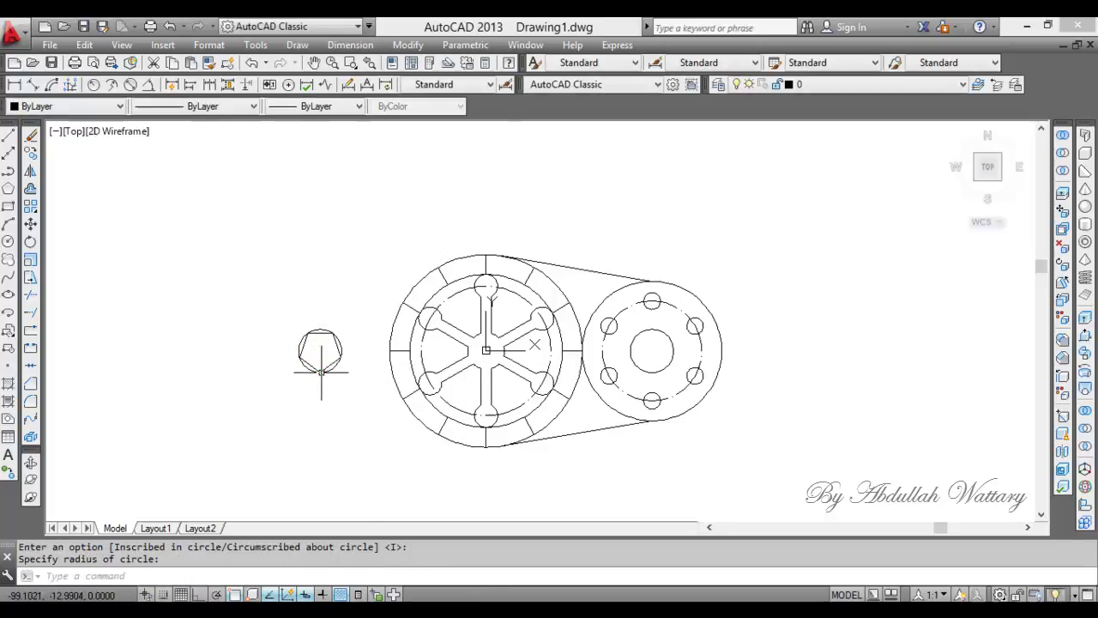
key(alt+Tab)
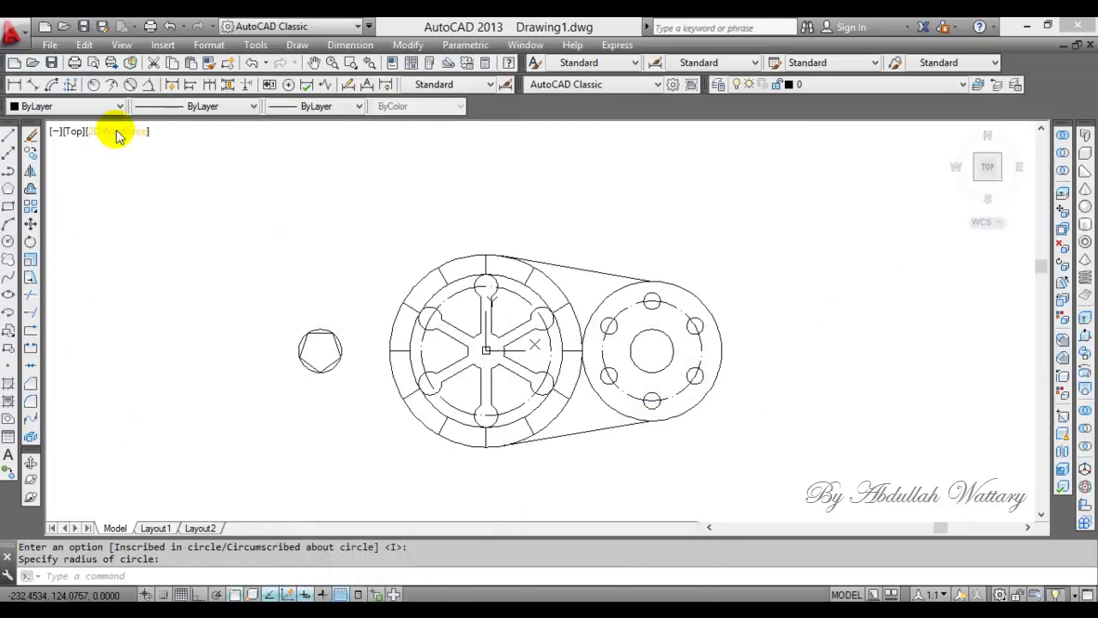
click(186, 106)
Step: Draw a dashed ACAD_ISO04W100 radius-30 circle centred on the pentagon
click(189, 143)
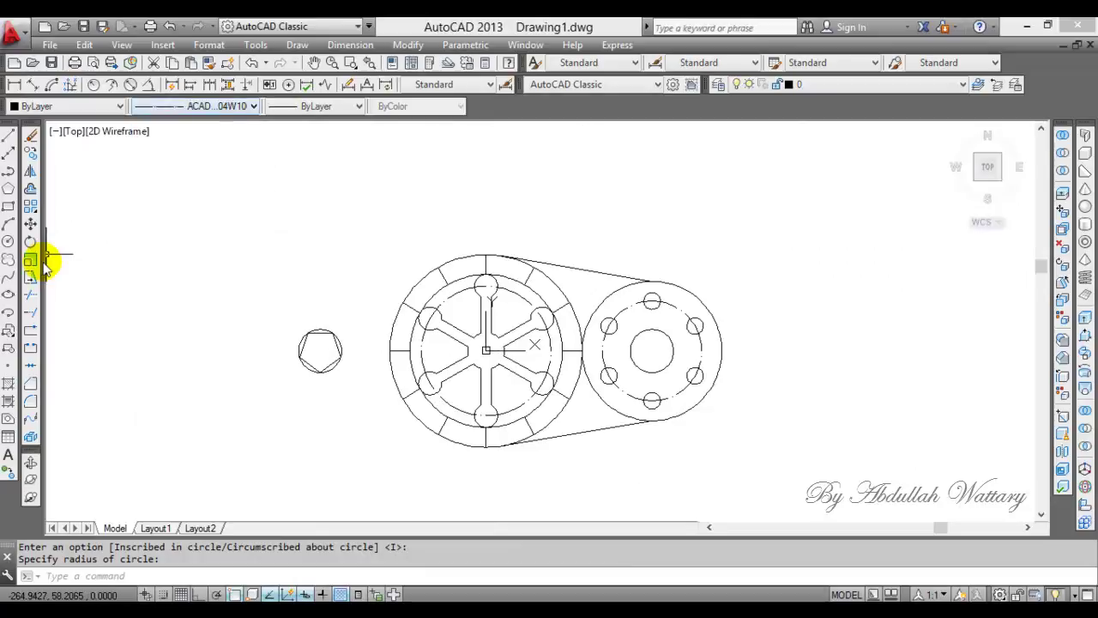
click(7, 242)
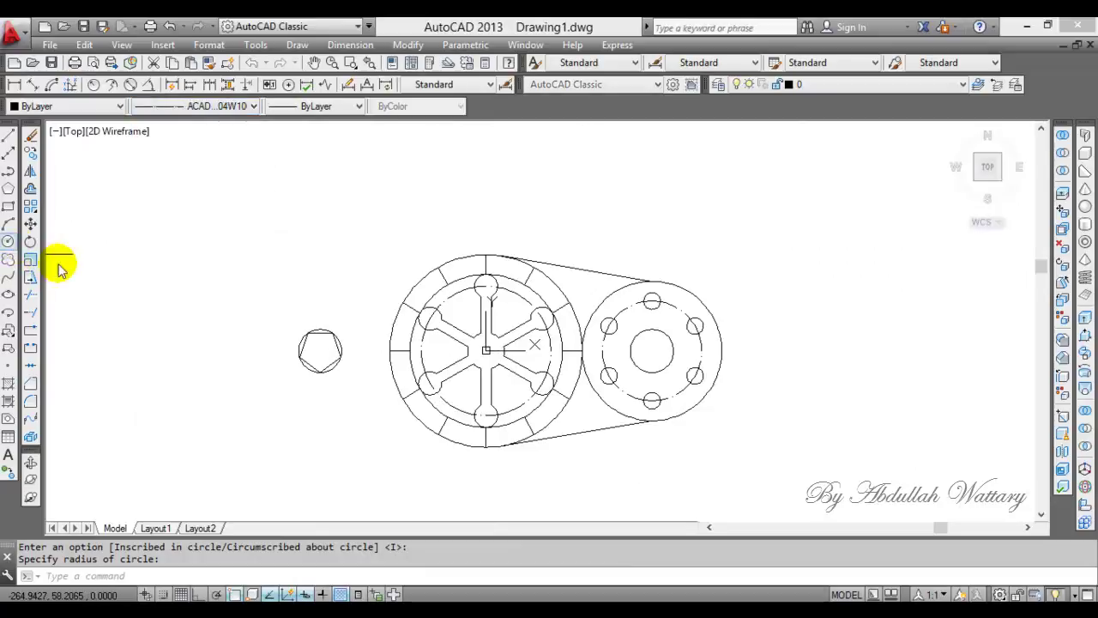
click(320, 351)
text(30)
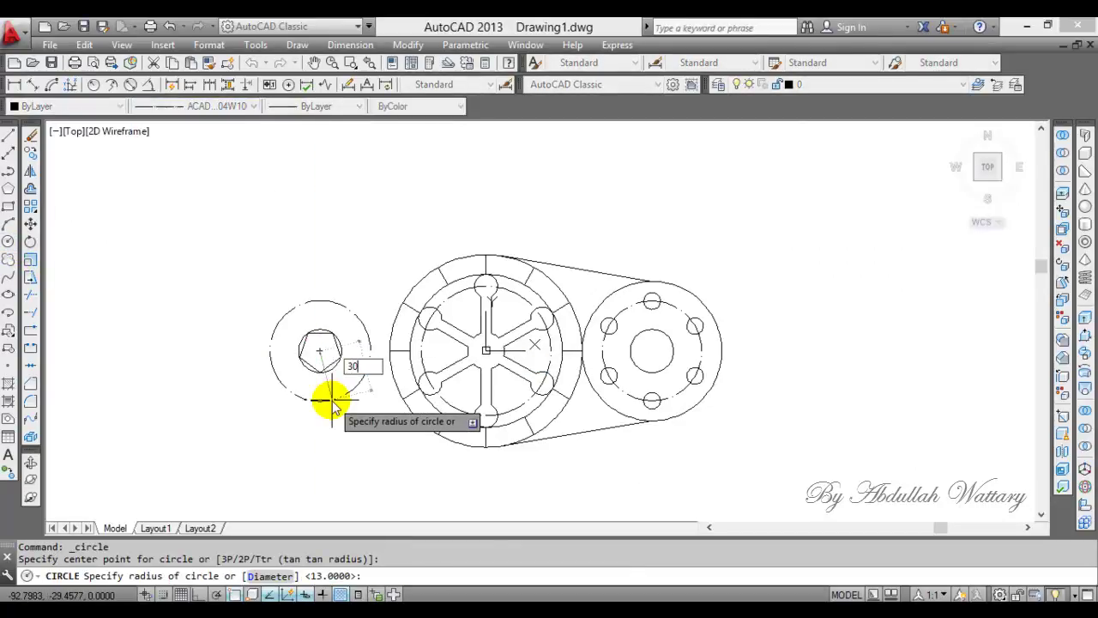
key(Return)
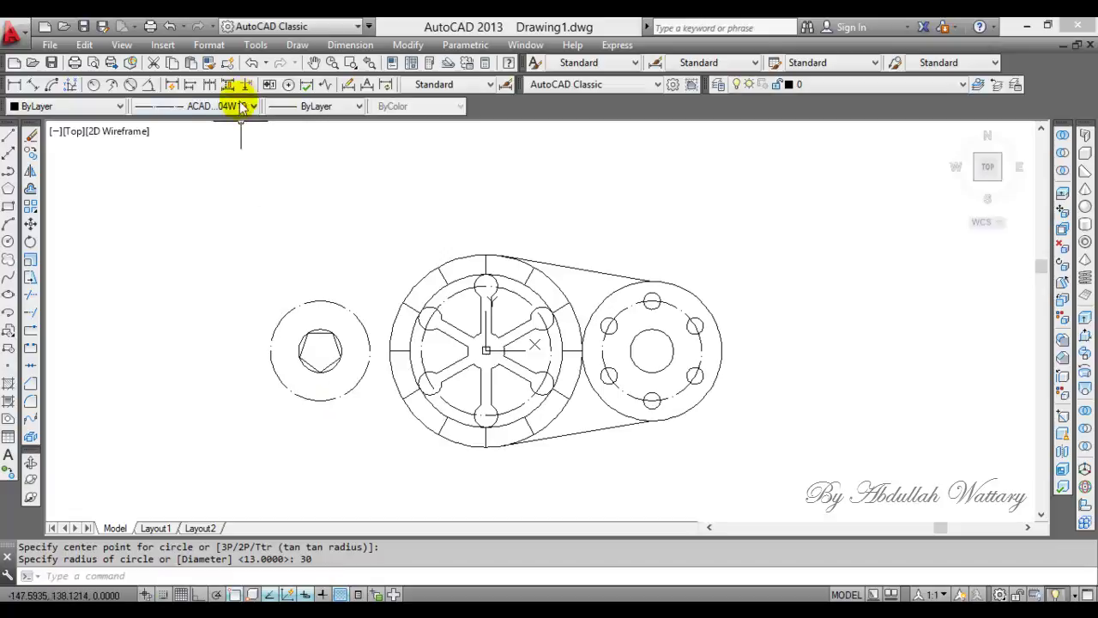
Step: Restore the ByLayer linetype and draw a solid radius-25 circle at the same centre
click(245, 106)
click(230, 122)
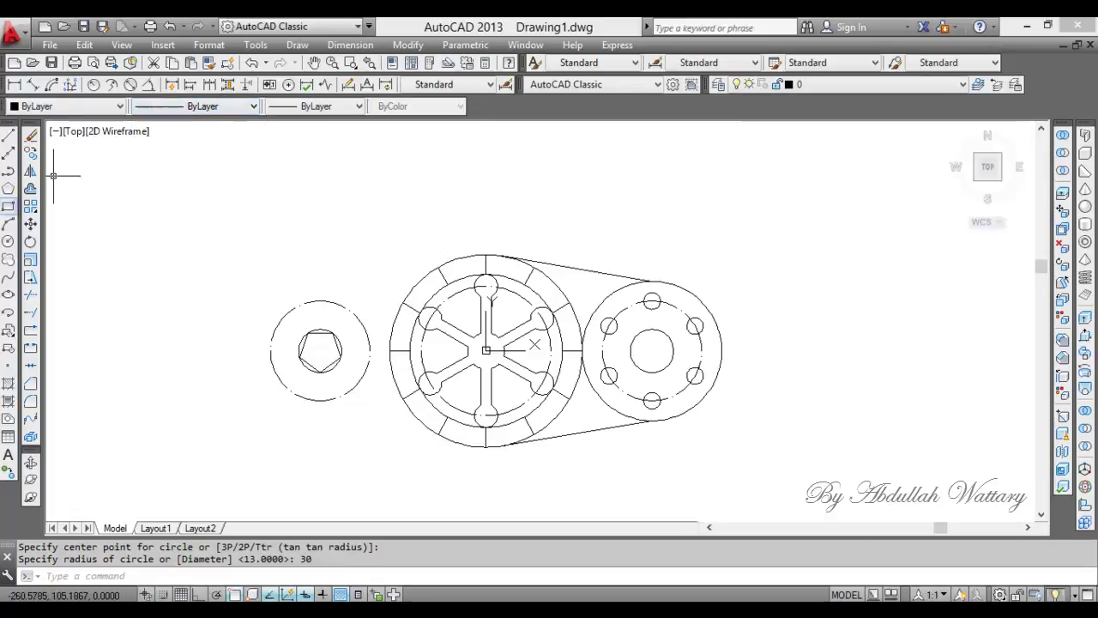
click(7, 242)
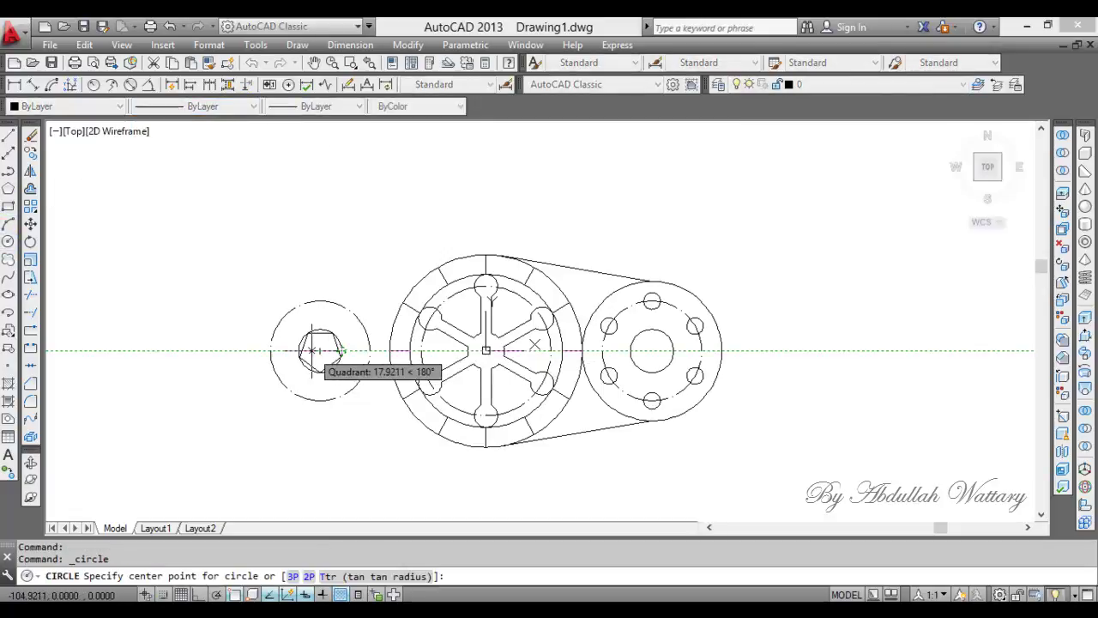
click(319, 350)
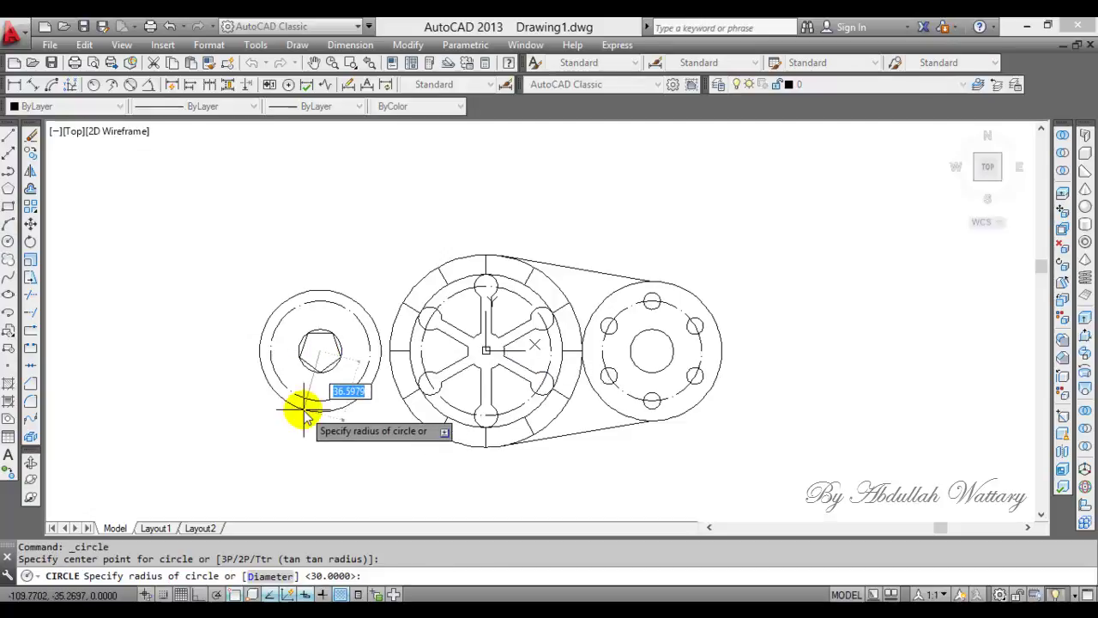
text(5)
key(Return)
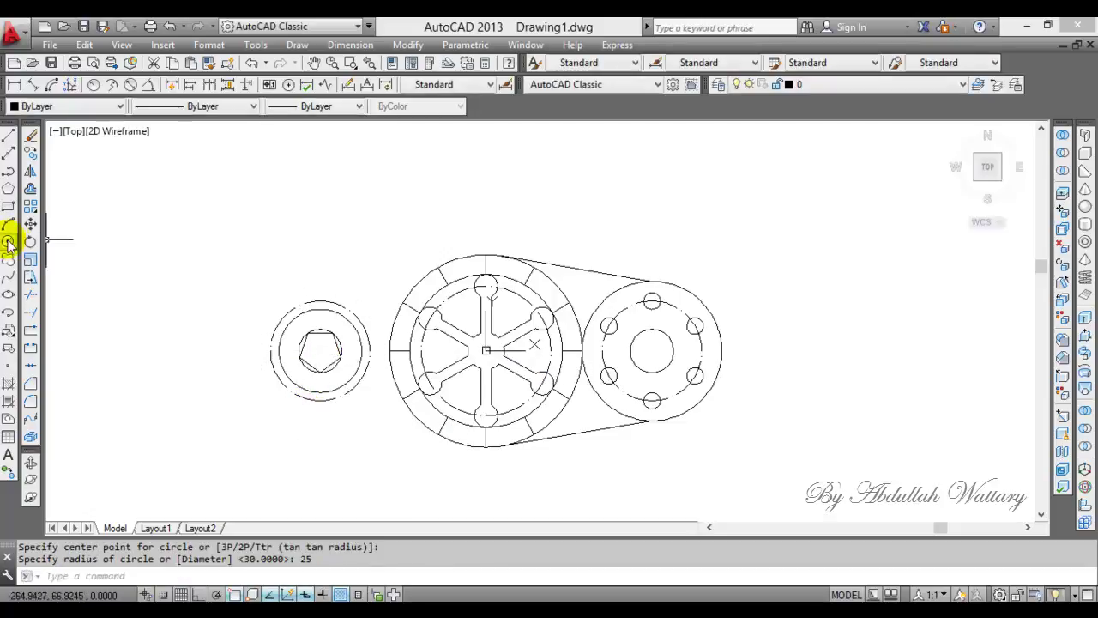
click(12, 243)
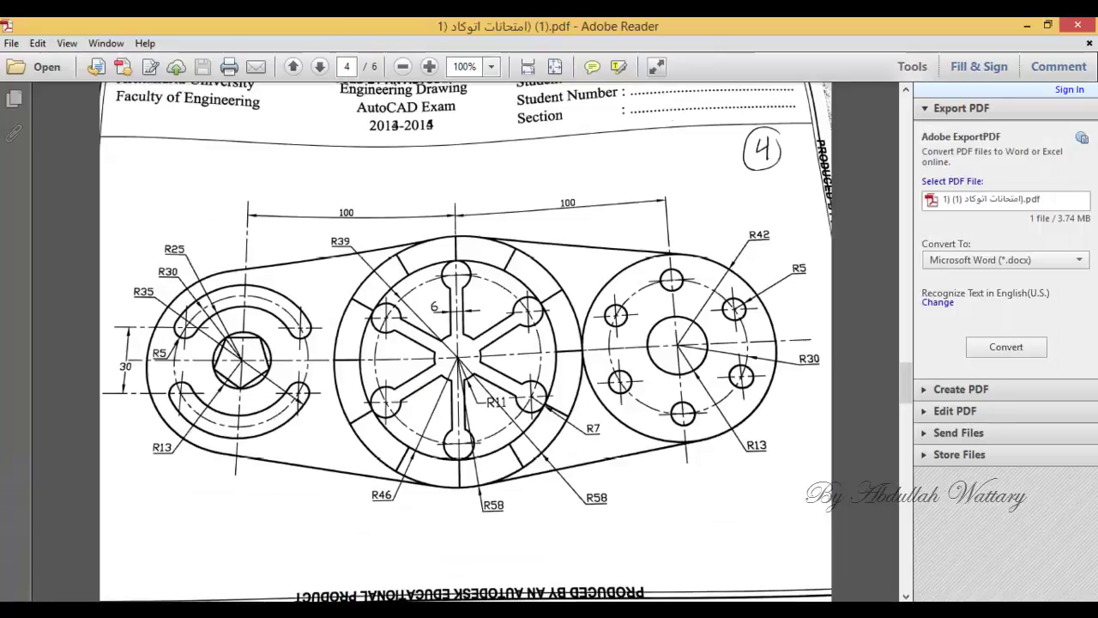
Step: Draw a solid radius-35 circle centred on the pentagon hub
key(alt+Tab)
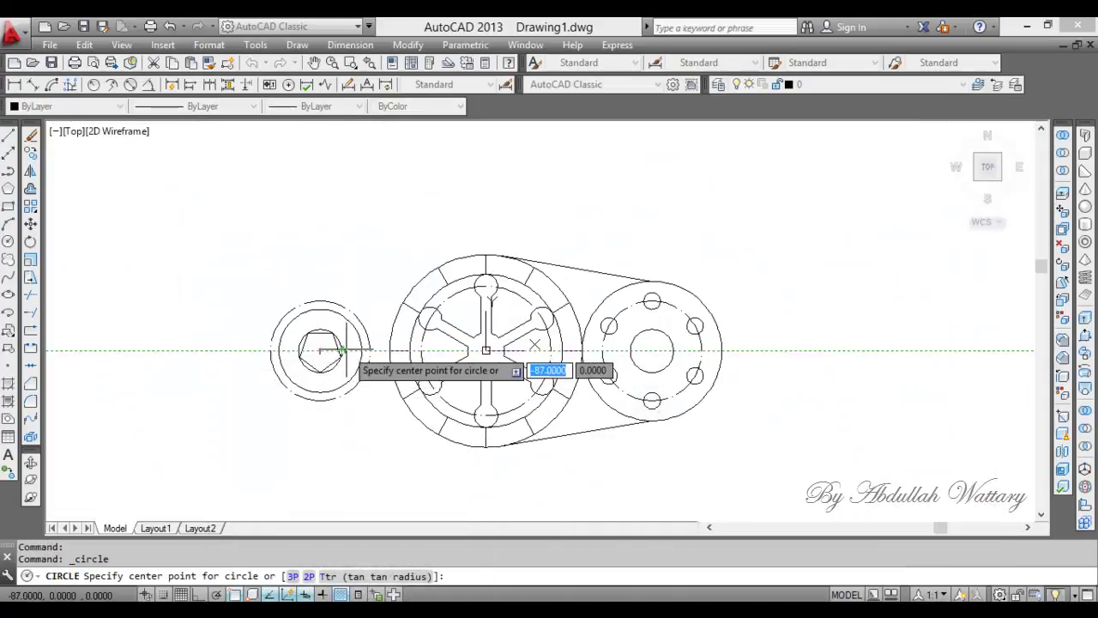
click(320, 350)
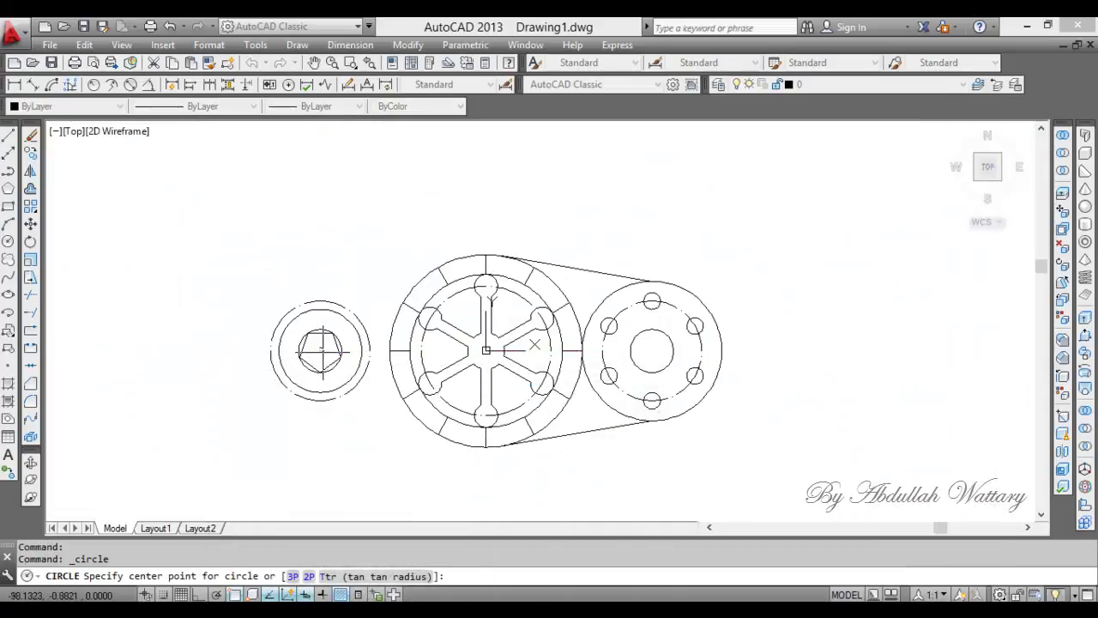
text(35)
key(Return)
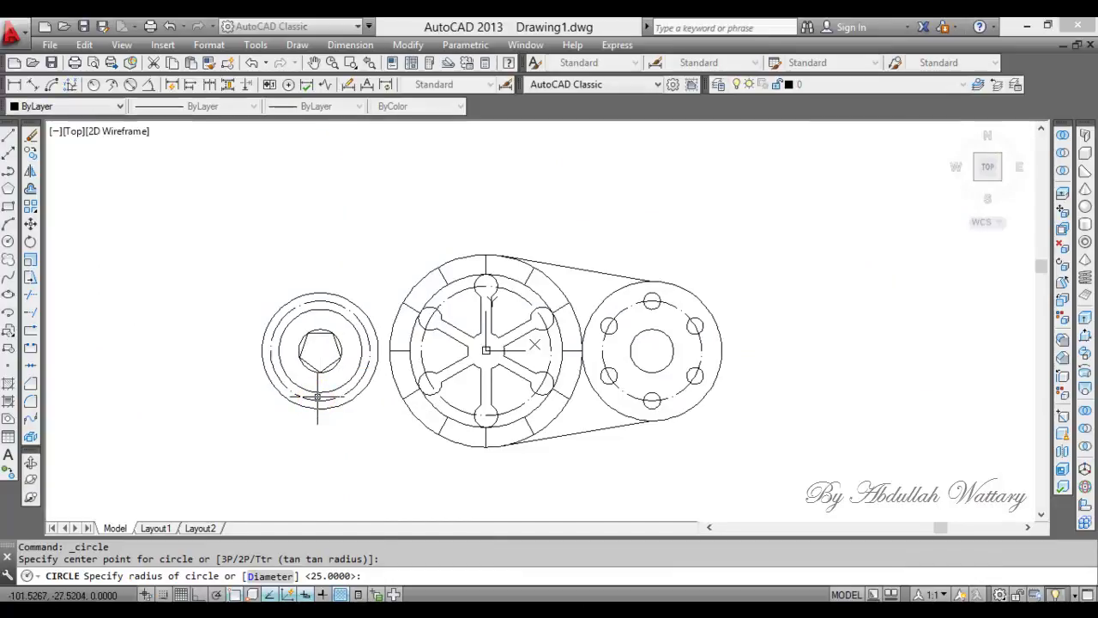
click(12, 139)
scroll(417, 363, up, 2)
scroll(429, 367, up, 3)
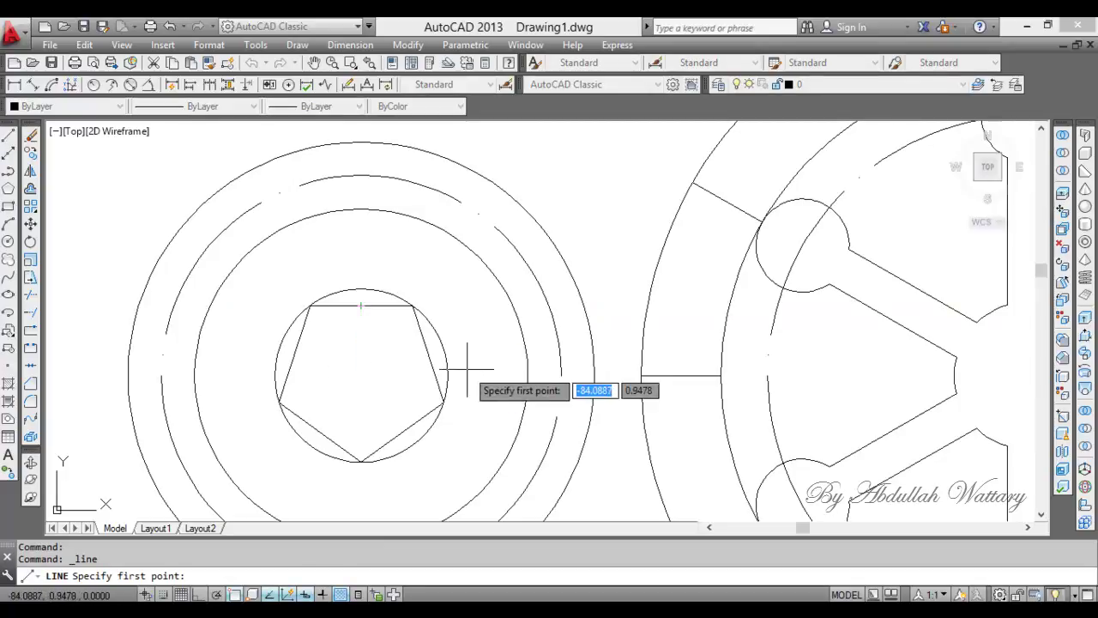
Step: Draw construction lines from the pentagon centre: 15 units up, then 100 units left
click(363, 375)
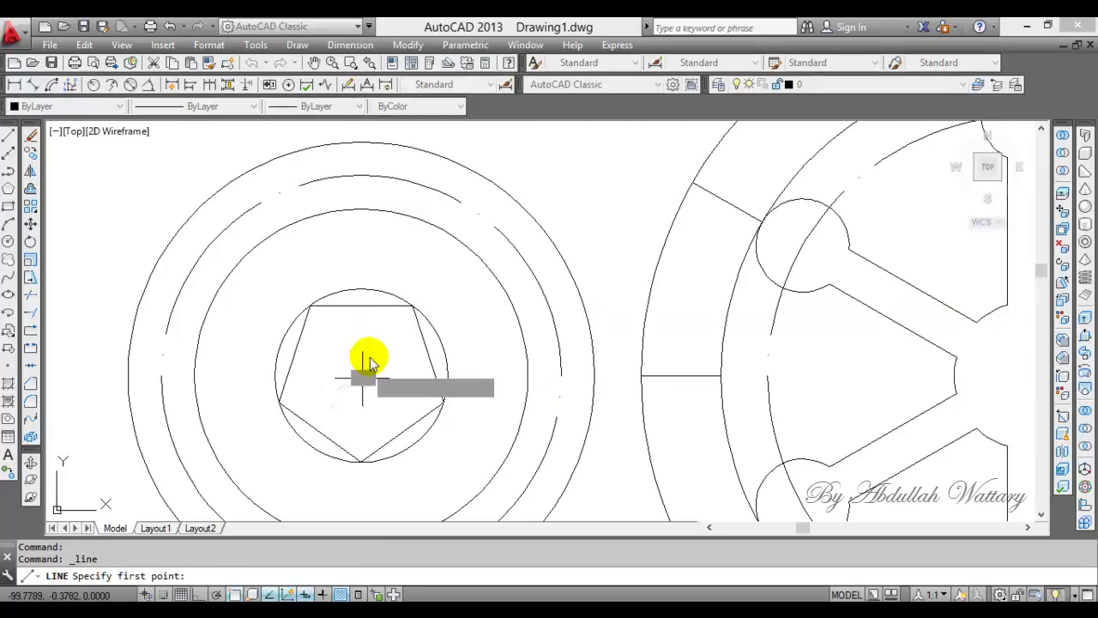
text(15)
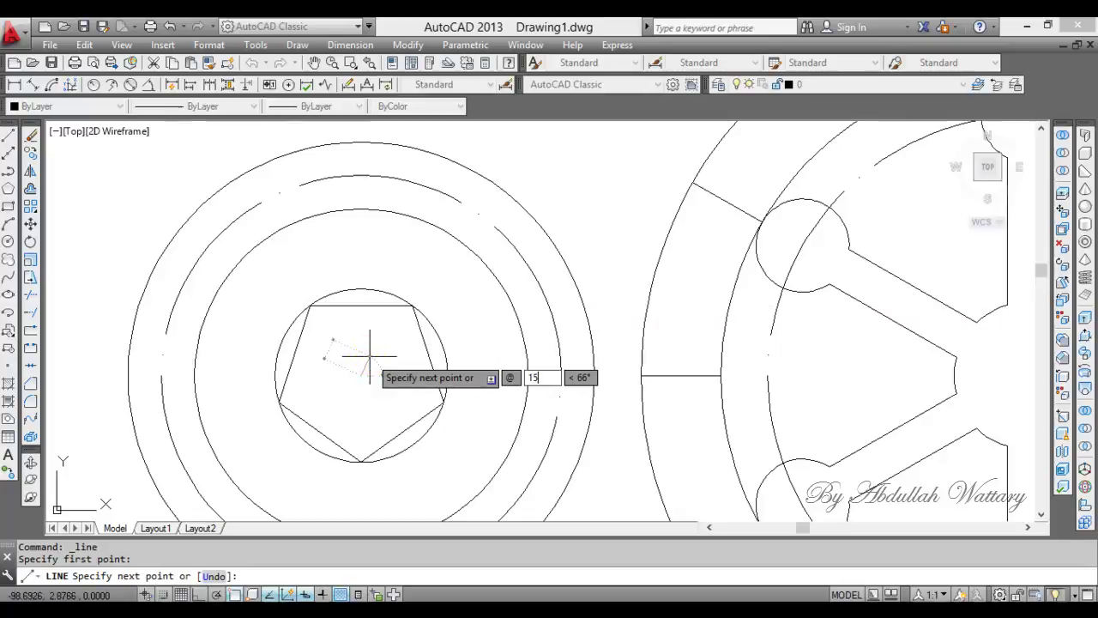
text(90)
key(Return)
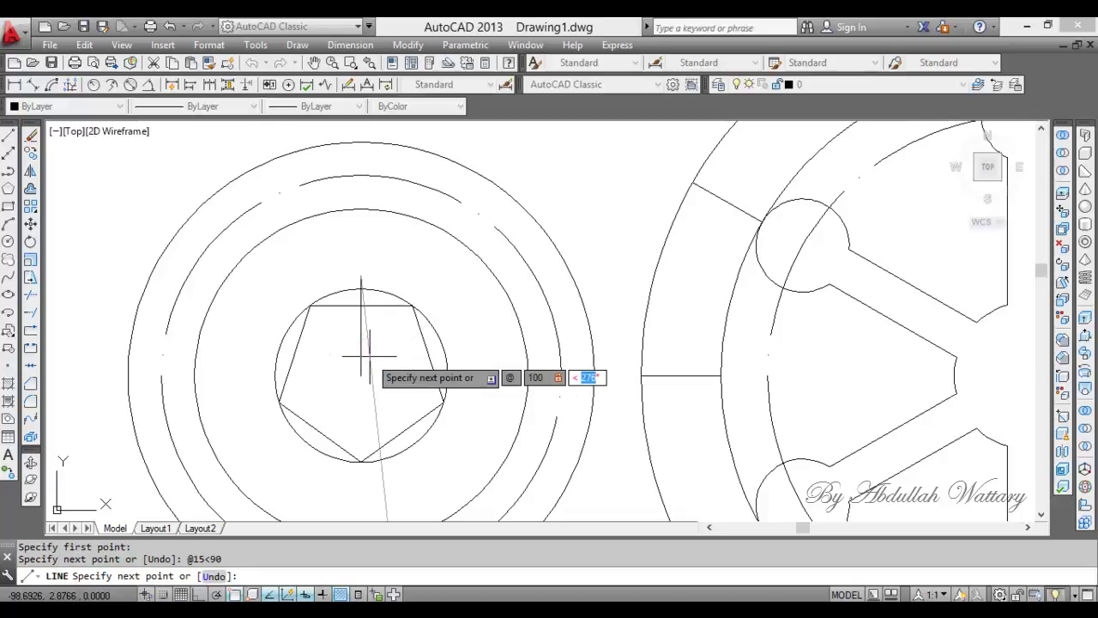
text(180)
key(Return)
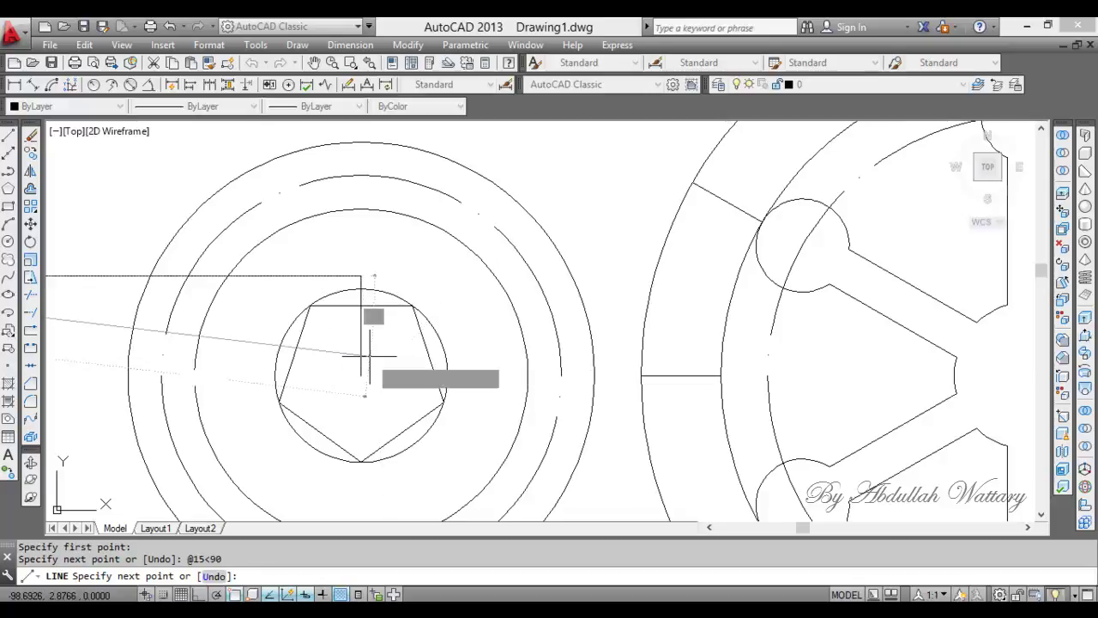
key(Escape)
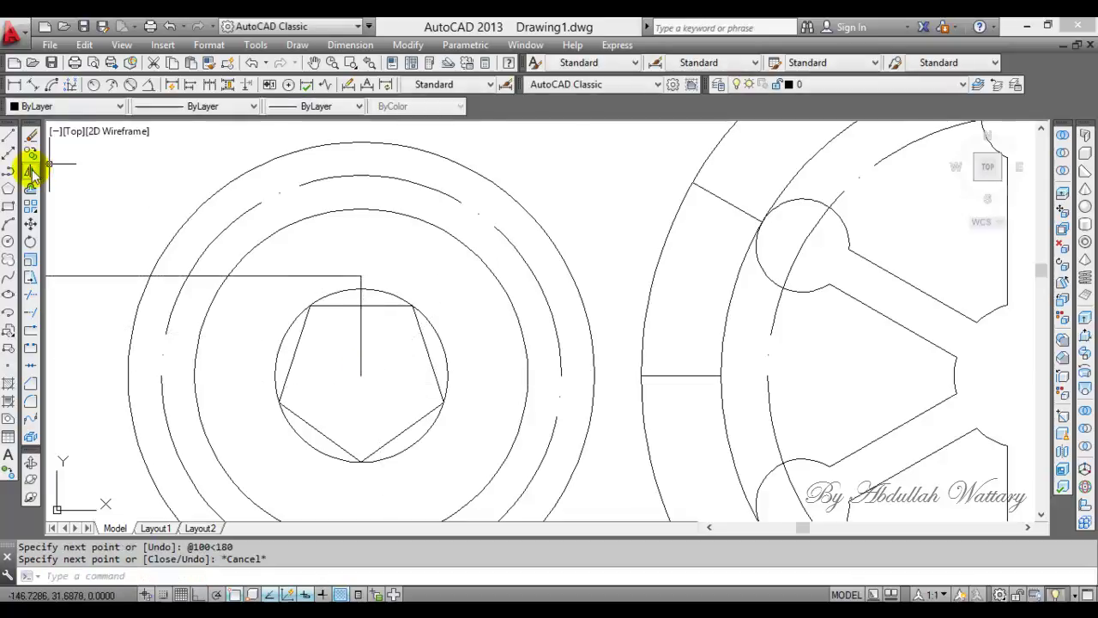
Step: Move a construction line by its endpoint to a new position
click(31, 224)
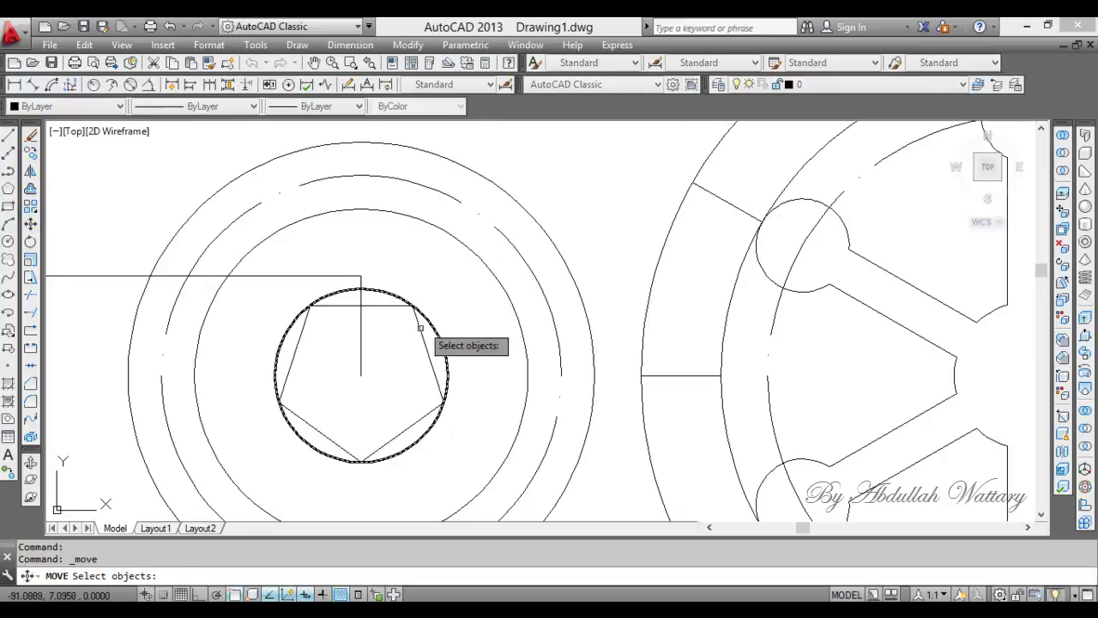
key(Return)
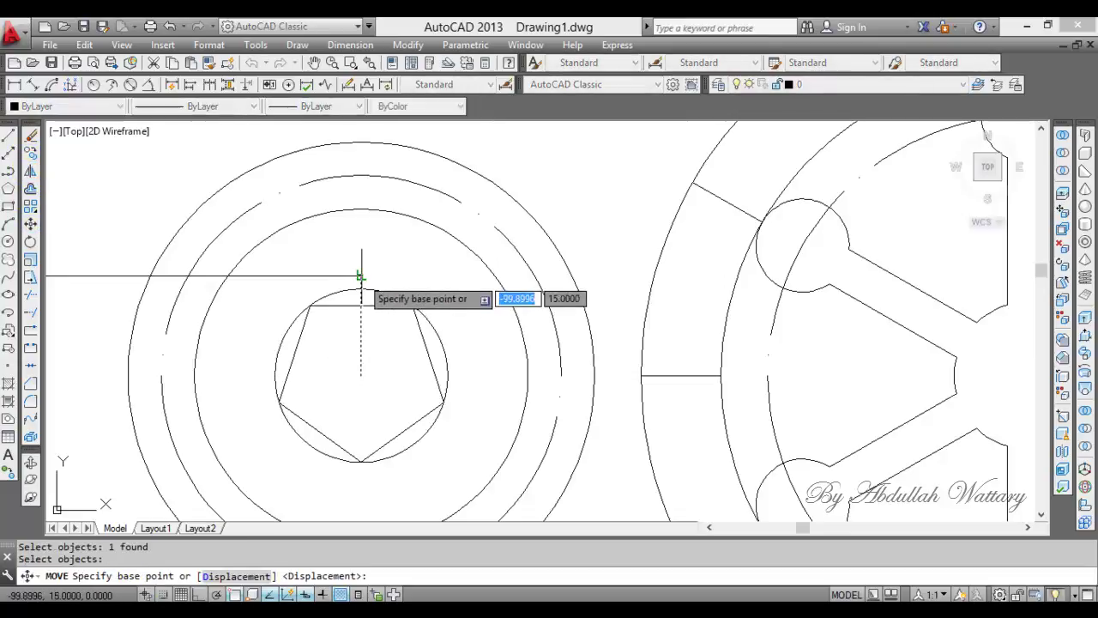
click(361, 277)
scroll(187, 275, up, 3)
scroll(172, 287, up, 4)
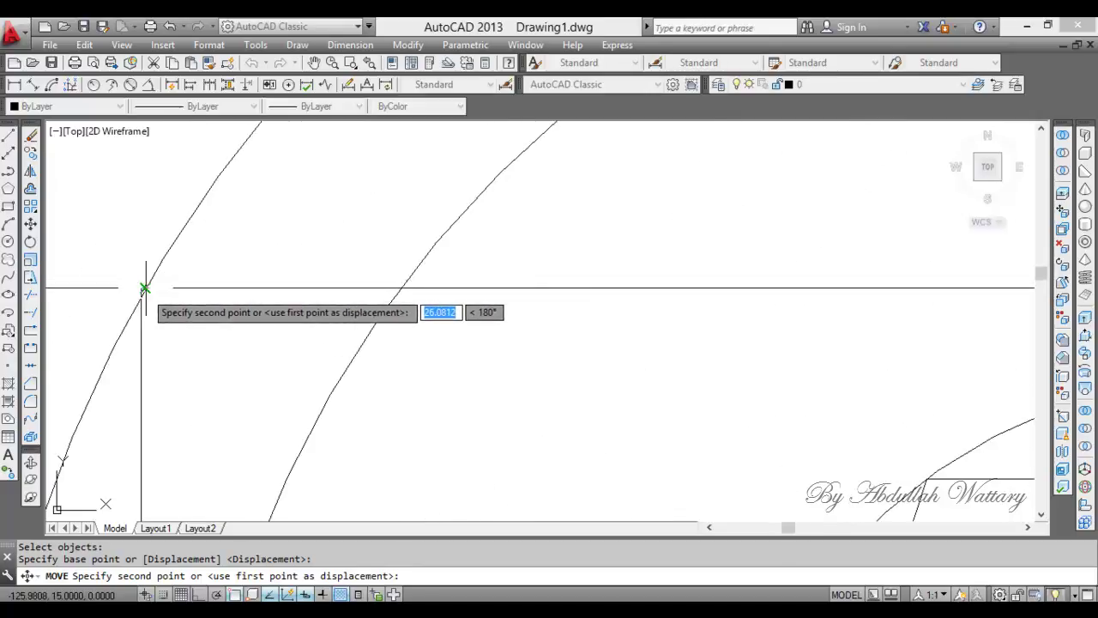
click(144, 288)
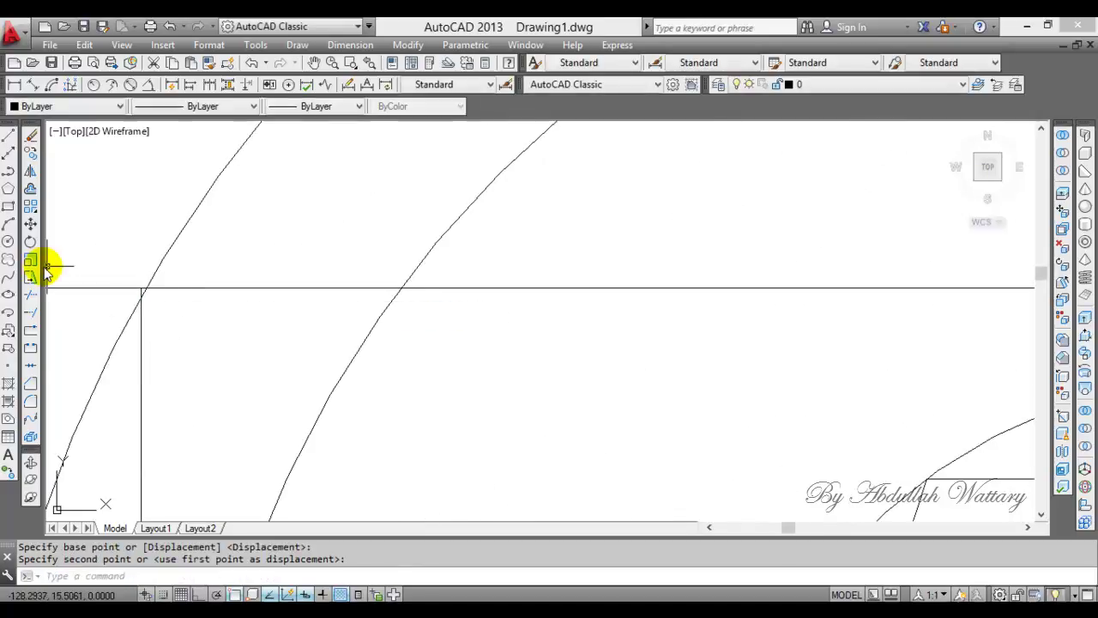
Step: Move another construction line onto the intersection point
click(30, 225)
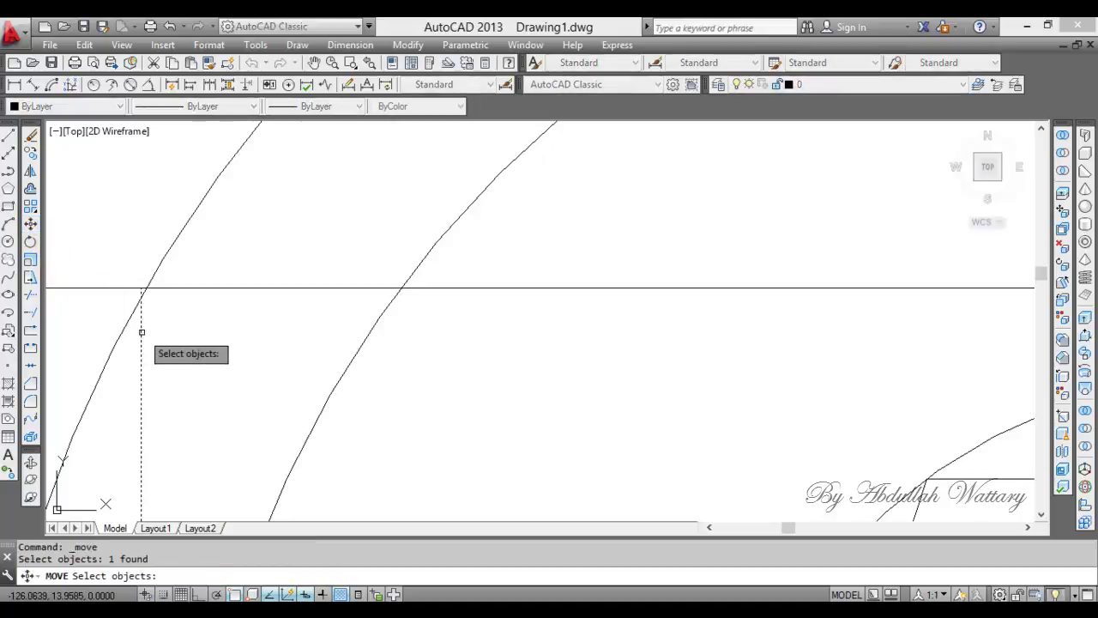
key(Return)
scroll(142, 332, up, 2)
scroll(215, 257, up, 3)
click(246, 213)
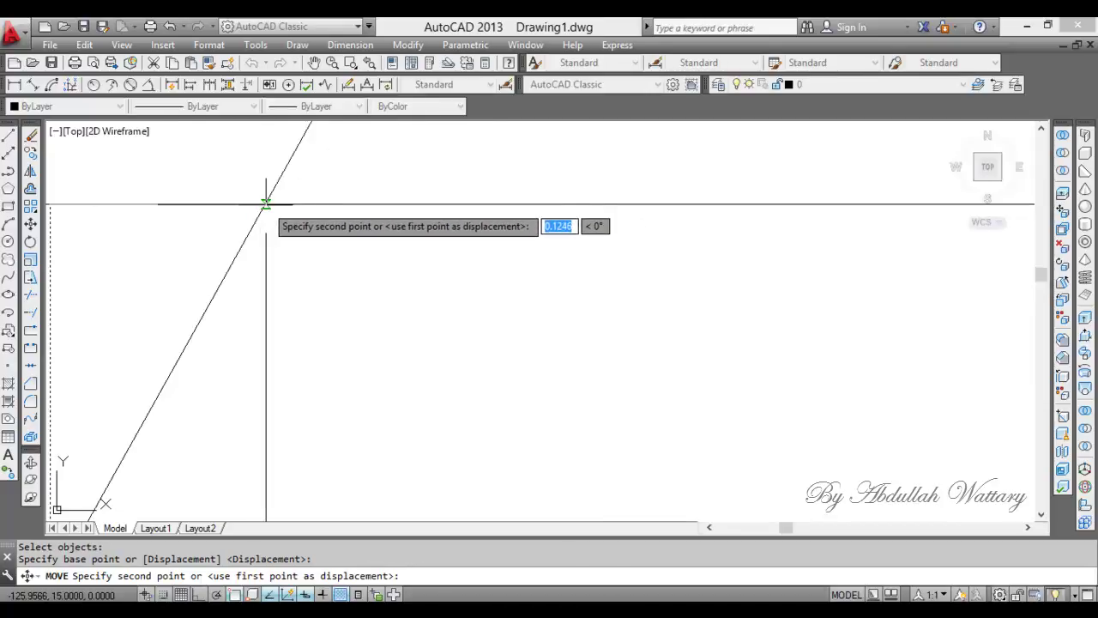
click(265, 206)
scroll(326, 238, down, 5)
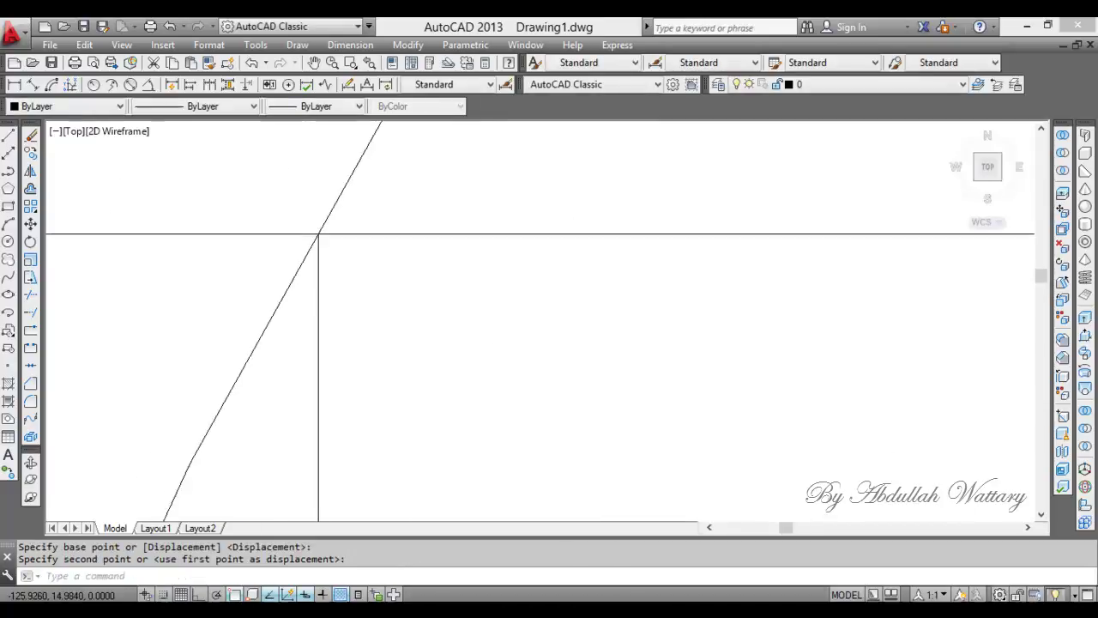
scroll(323, 235, down, 5)
scroll(350, 257, up, 5)
scroll(258, 215, down, 2)
Step: Crossing-select the vertical line and shift it by its top endpoint
click(31, 225)
click(273, 311)
click(227, 327)
key(Return)
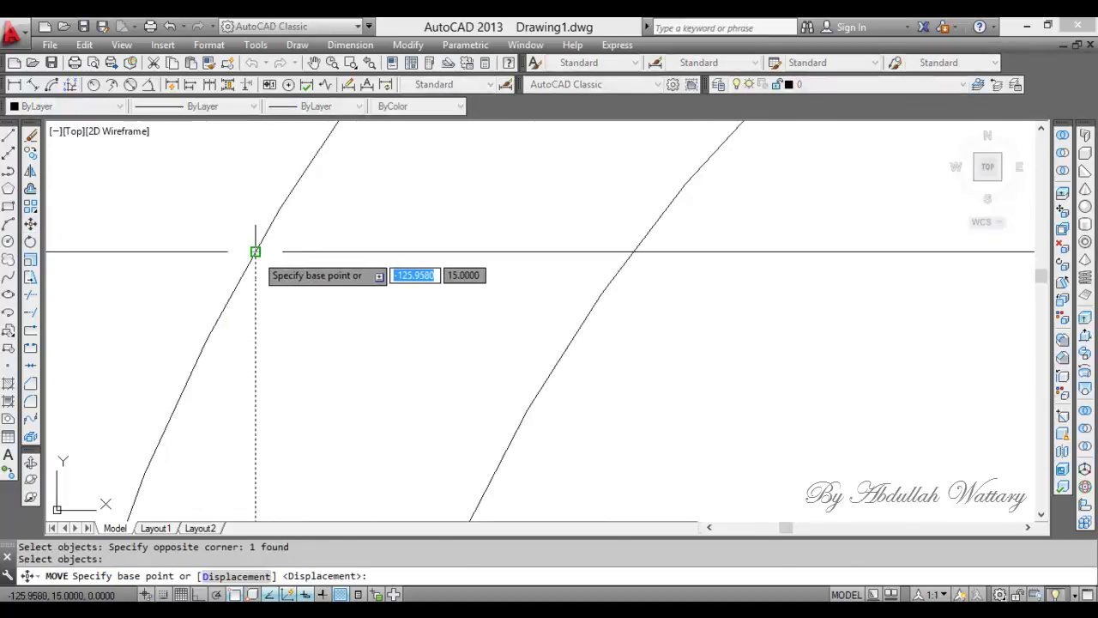
click(255, 253)
click(365, 275)
Step: Move the vertical line back so it starts on the bolt-circle intersection
key(Return)
click(385, 283)
click(318, 339)
key(Return)
click(365, 275)
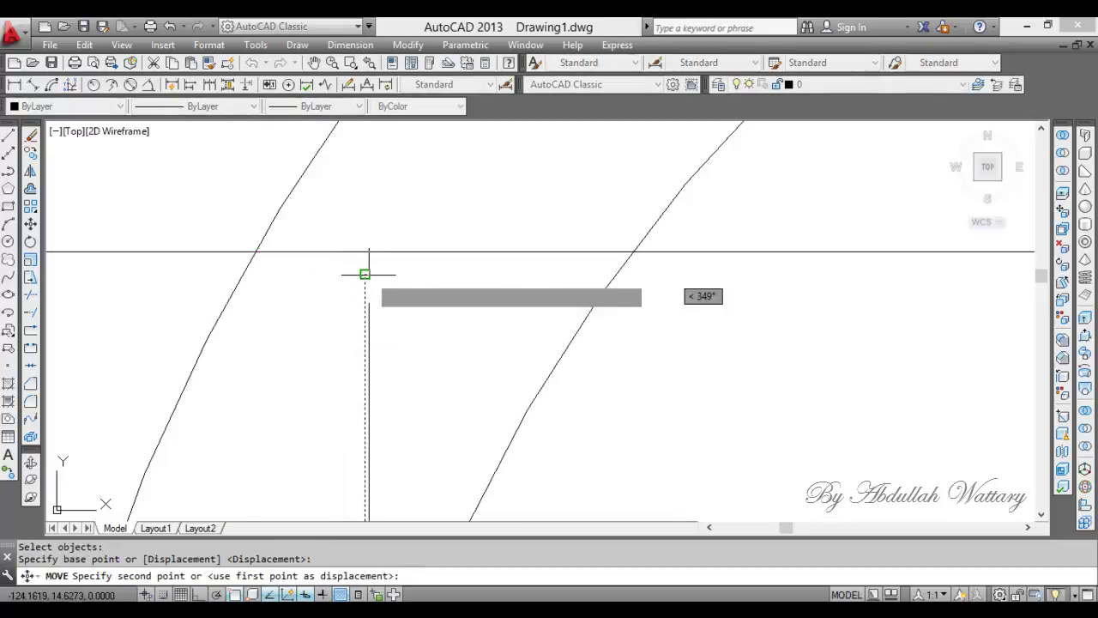
click(255, 253)
scroll(324, 315, down, 5)
Step: Draw a radius-5 circle at the construction-line intersection on the dashed circle
scroll(323, 315, down, 4)
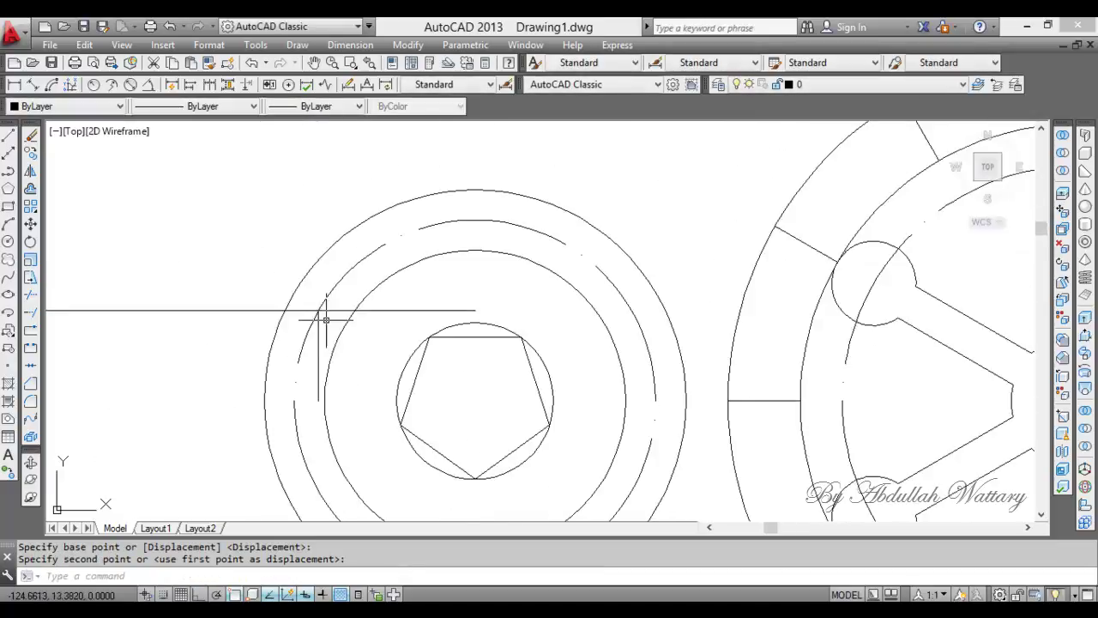
click(8, 244)
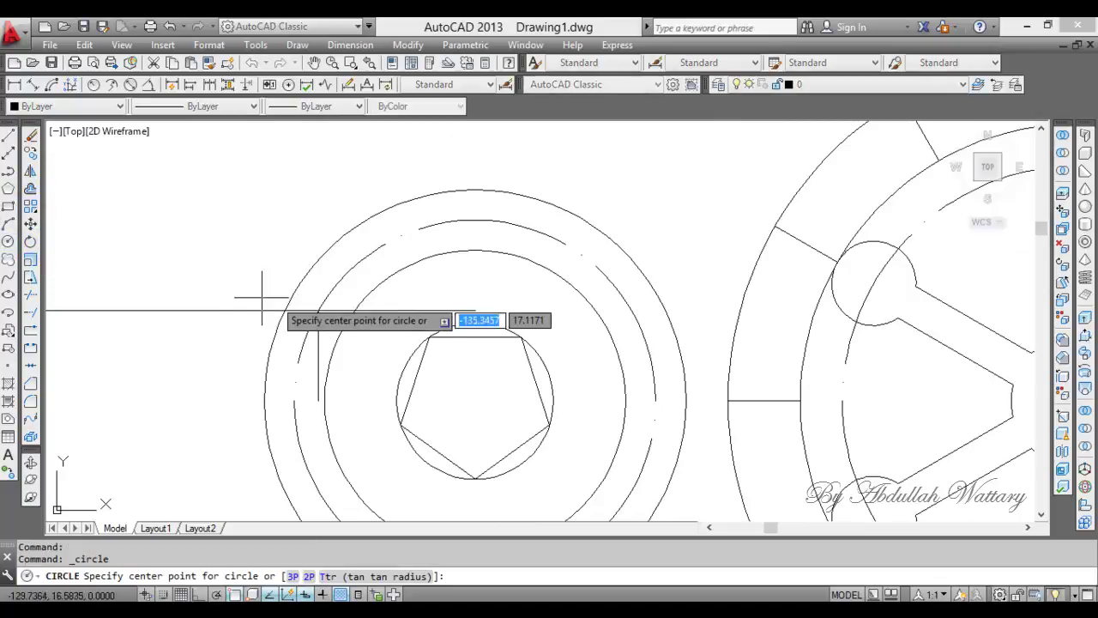
click(319, 311)
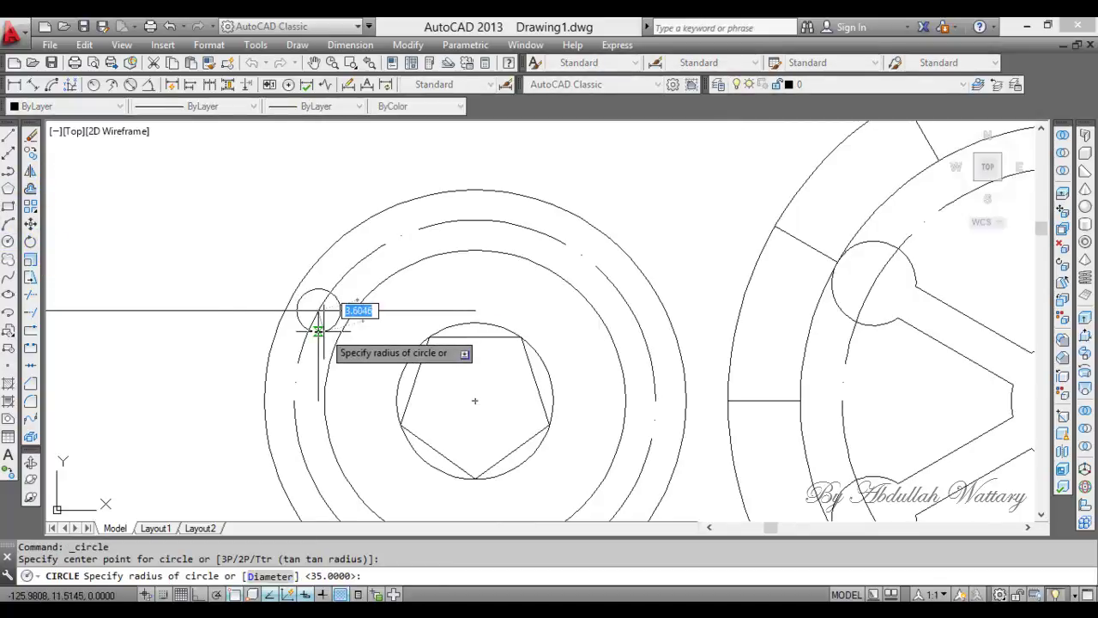
text(5)
key(Return)
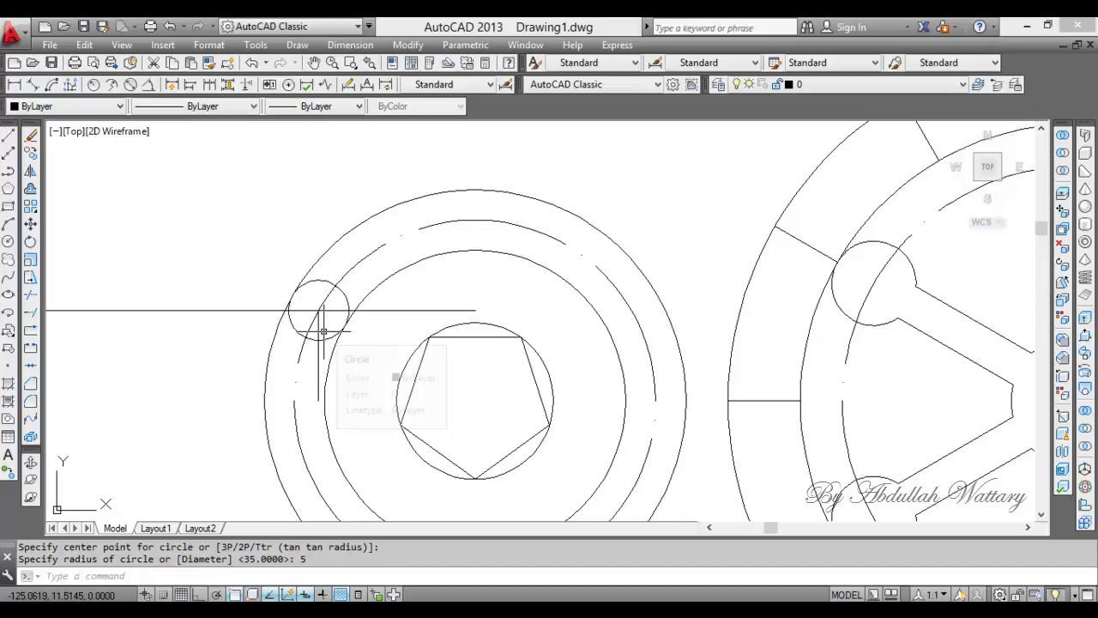
Step: Erase the horizontal and vertical construction lines
click(30, 135)
click(318, 368)
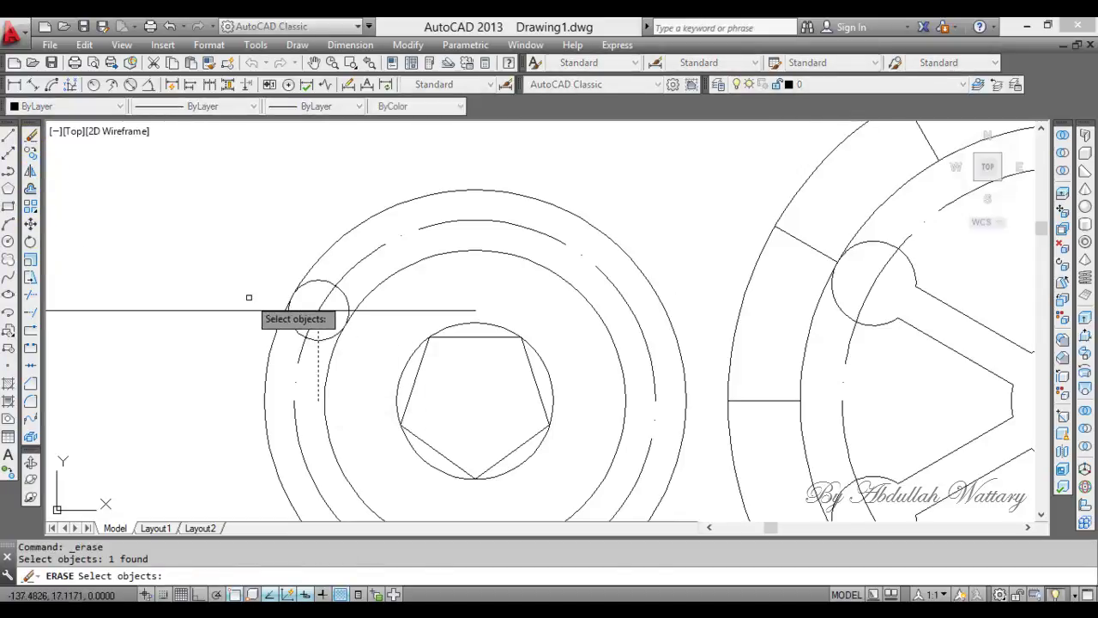
click(247, 298)
click(233, 314)
key(Return)
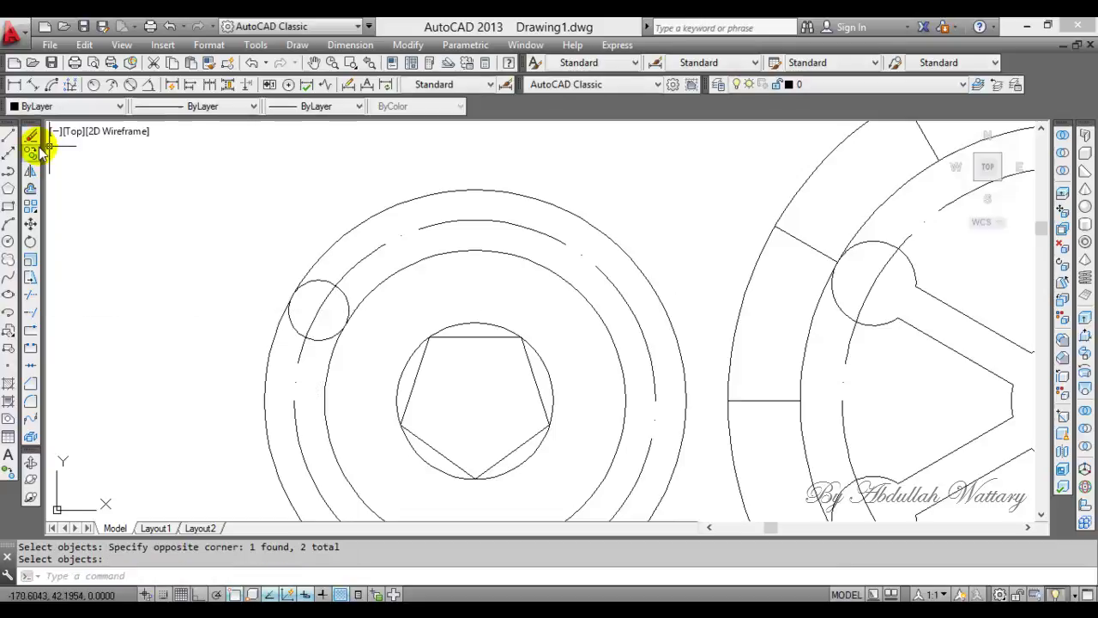
Step: Mirror the small circle across the horizontal axis through the hub centre
click(30, 173)
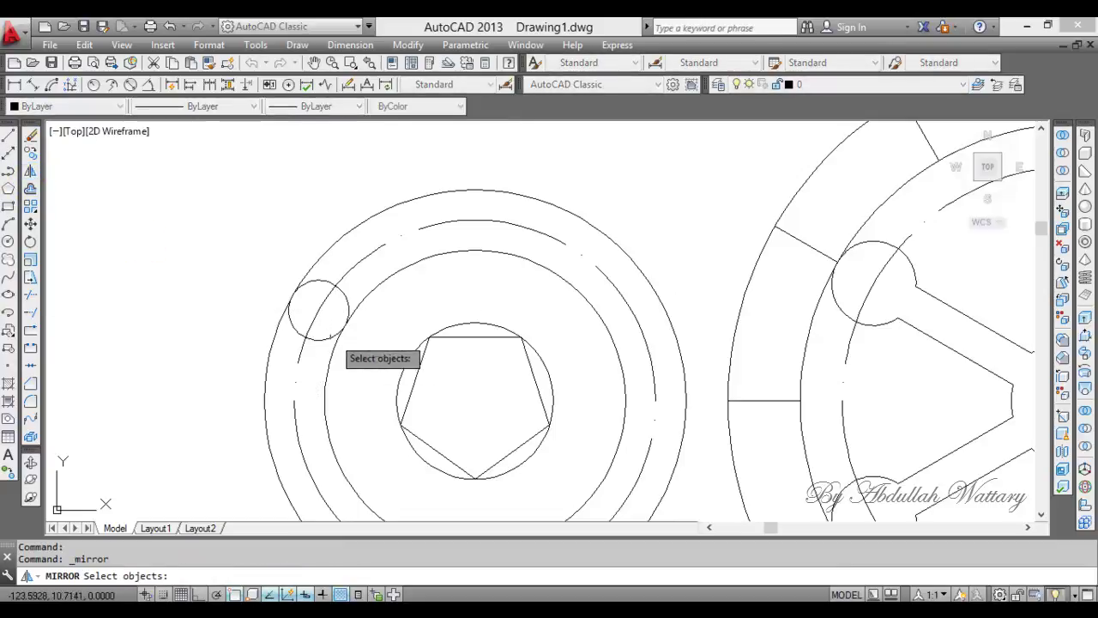
drag(317, 337, 316, 340)
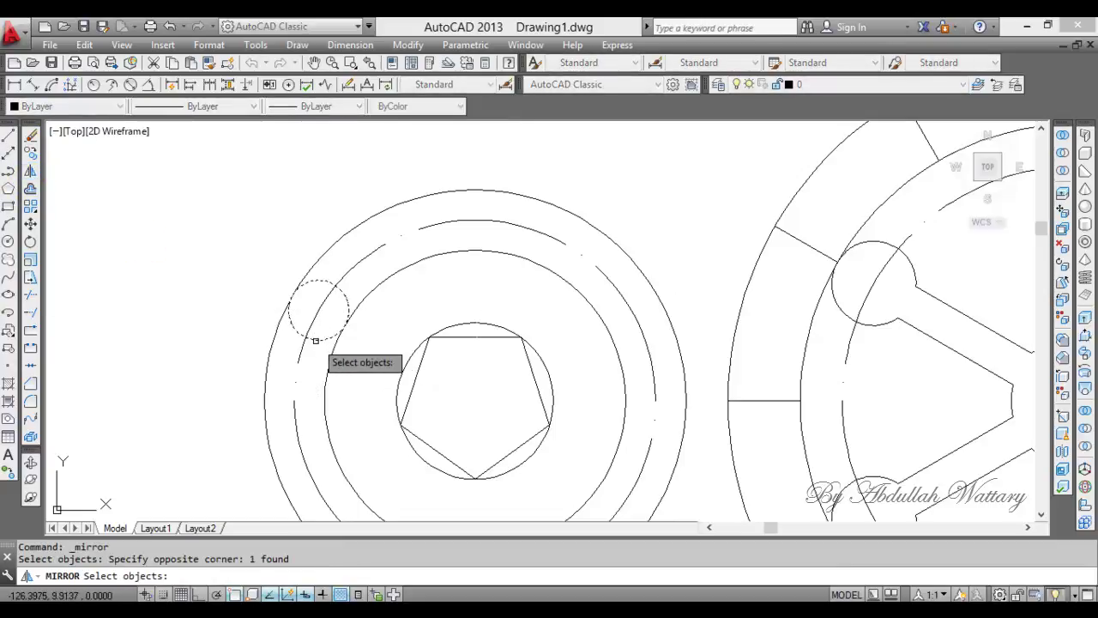
key(Return)
click(397, 400)
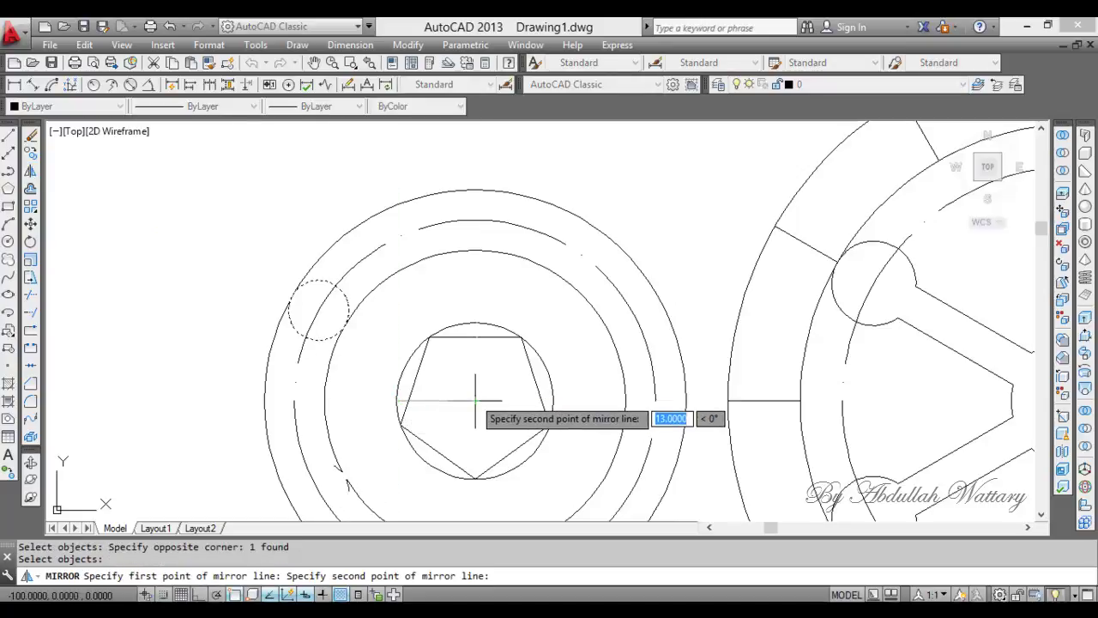
click(474, 400)
key(Return)
Step: Mirror both left circles across the vertical axis to complete four holes
key(Return)
click(330, 336)
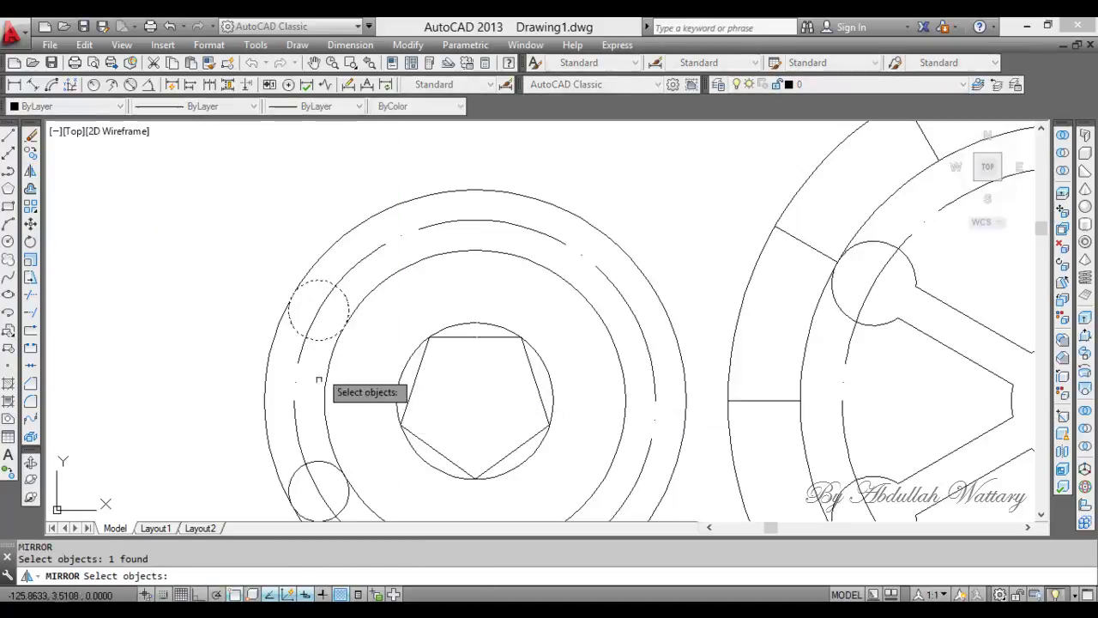
click(314, 461)
click(290, 481)
key(Return)
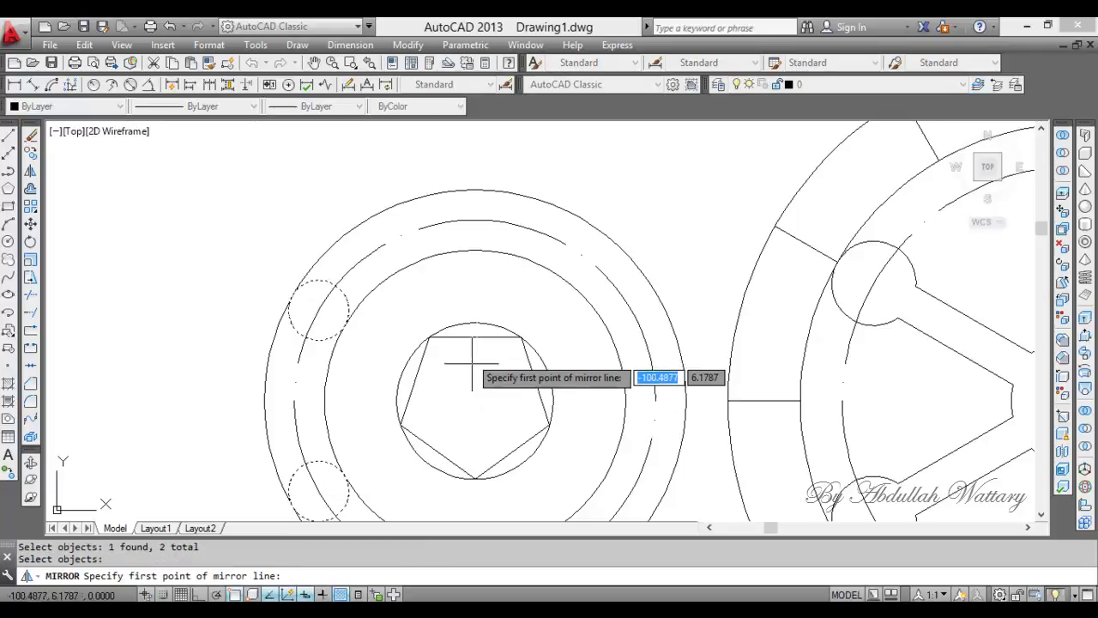
click(475, 322)
click(475, 400)
key(Return)
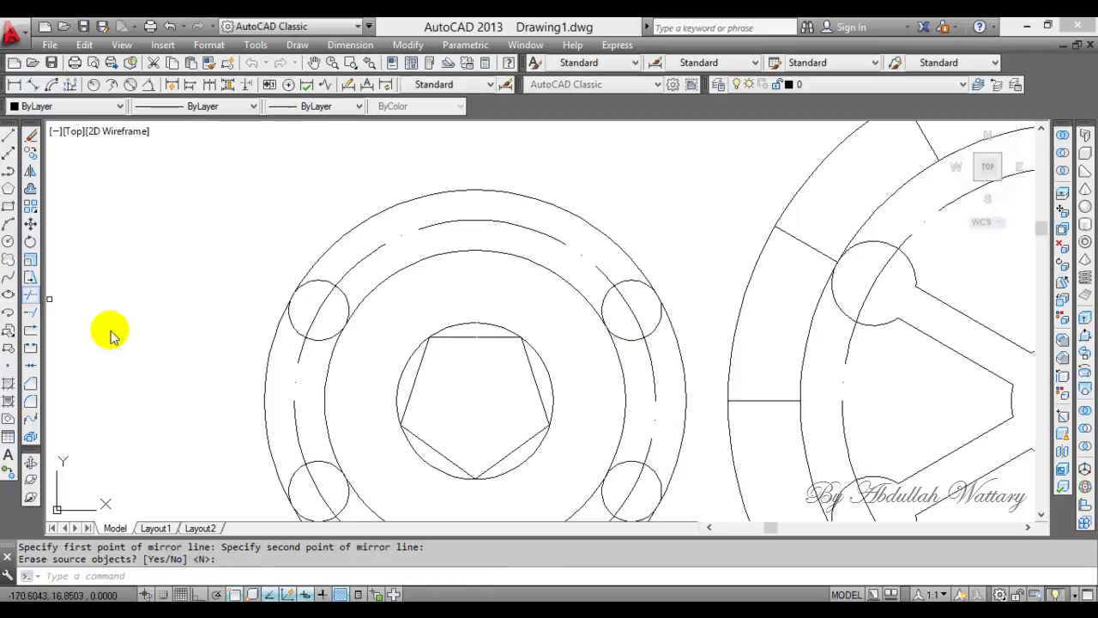
click(30, 296)
key(Return)
Step: Trim the arcs and small-circle insides to form two curved slots
click(272, 355)
click(267, 349)
click(624, 382)
click(684, 381)
click(631, 279)
click(345, 299)
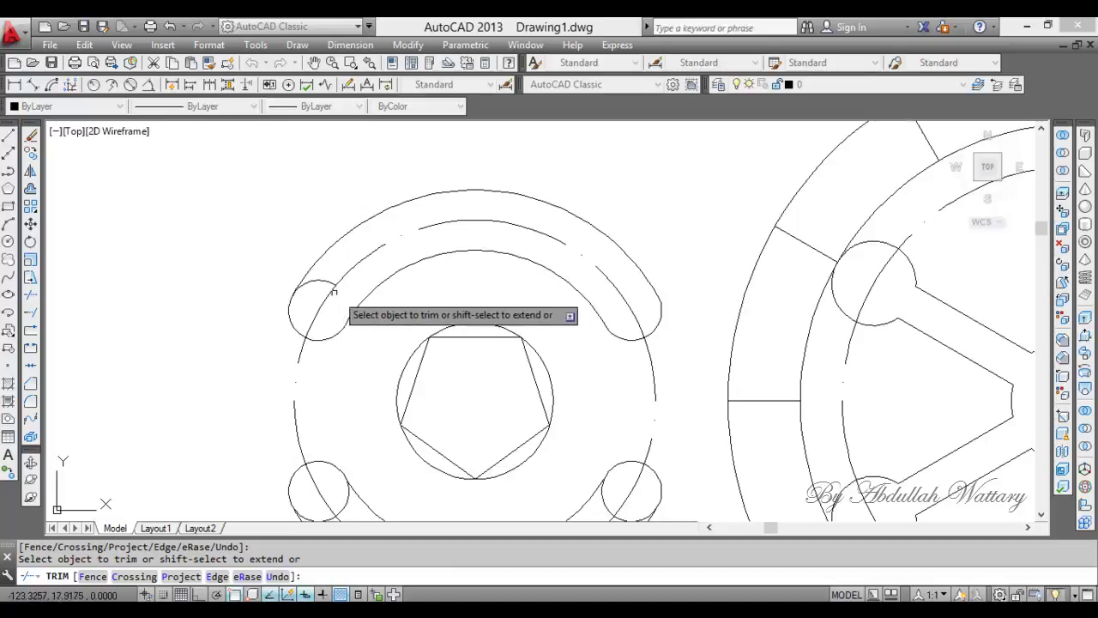
scroll(377, 302, down, 3)
scroll(420, 369, up, 1)
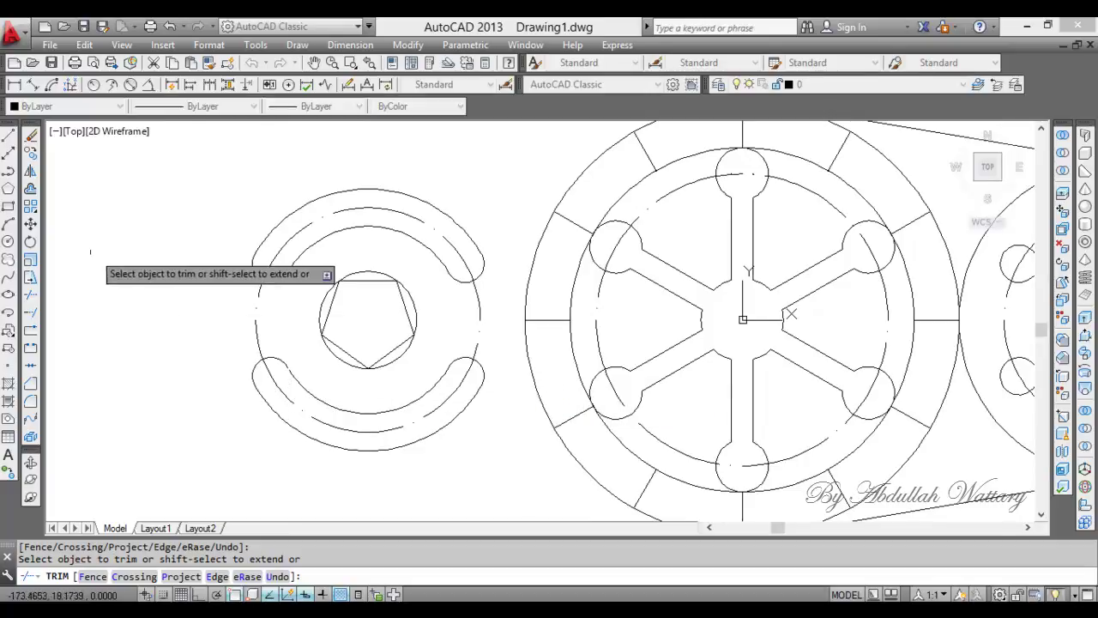
Step: Draw a radius-42 circle centred on the pentagon hub
click(8, 243)
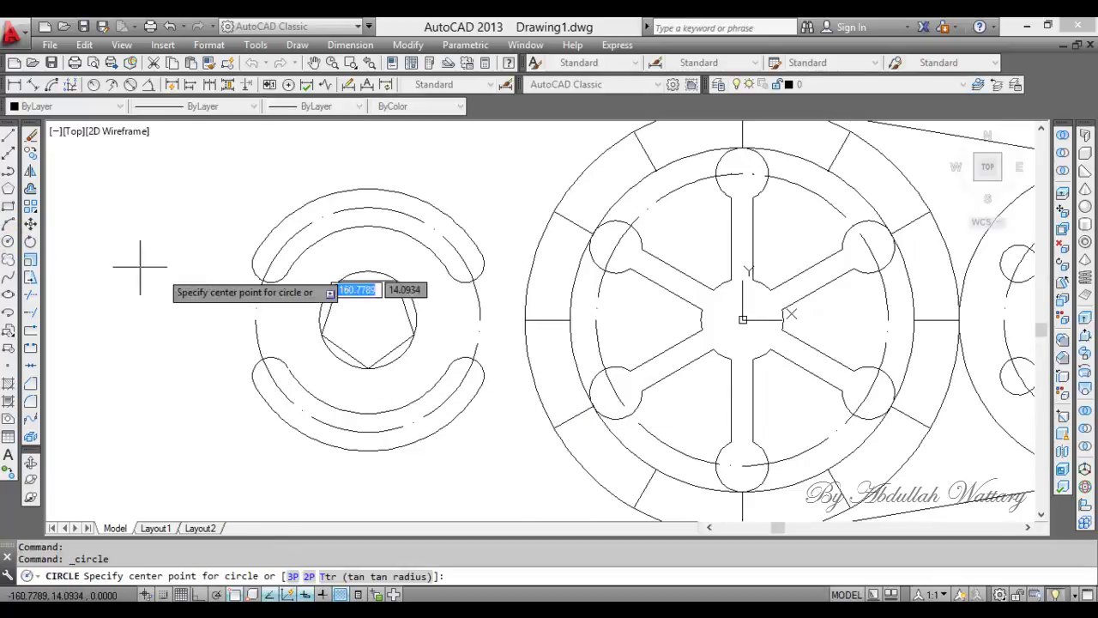
click(367, 320)
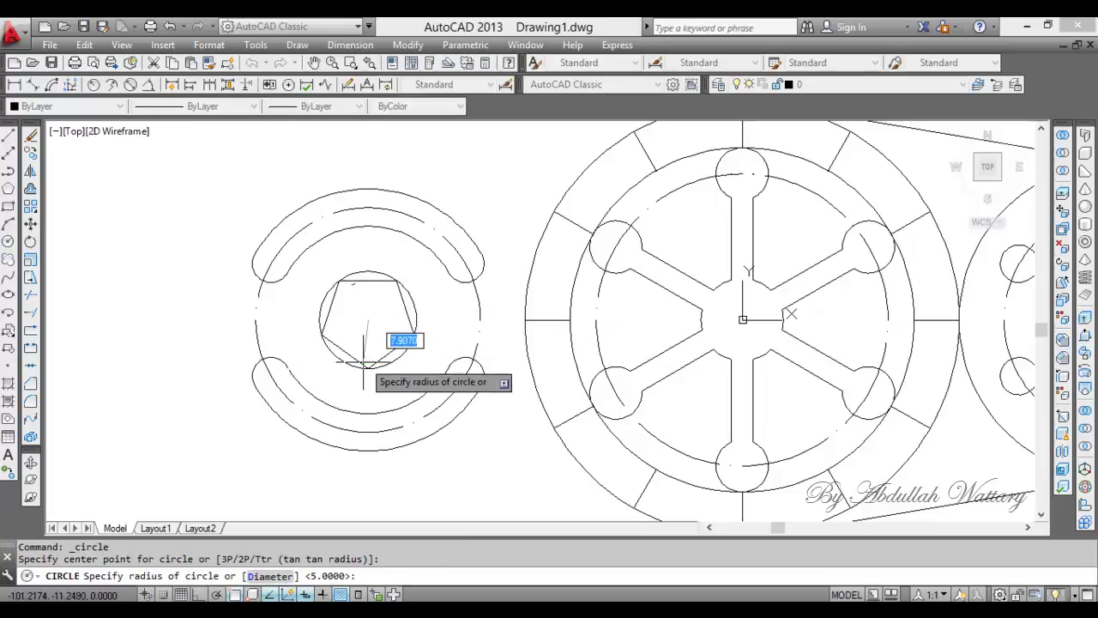
key(Return)
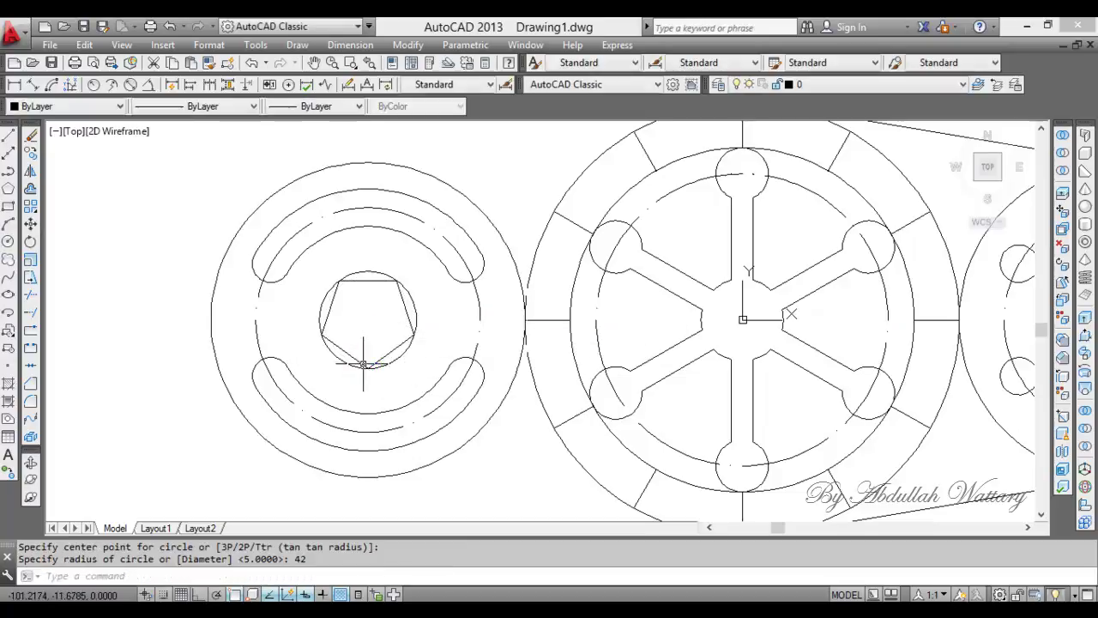
scroll(363, 364, down, 2)
Step: Draw tangent-to-tangent lines from the radius-42 circle's top and bottom to the spoked wheel's rim
click(10, 133)
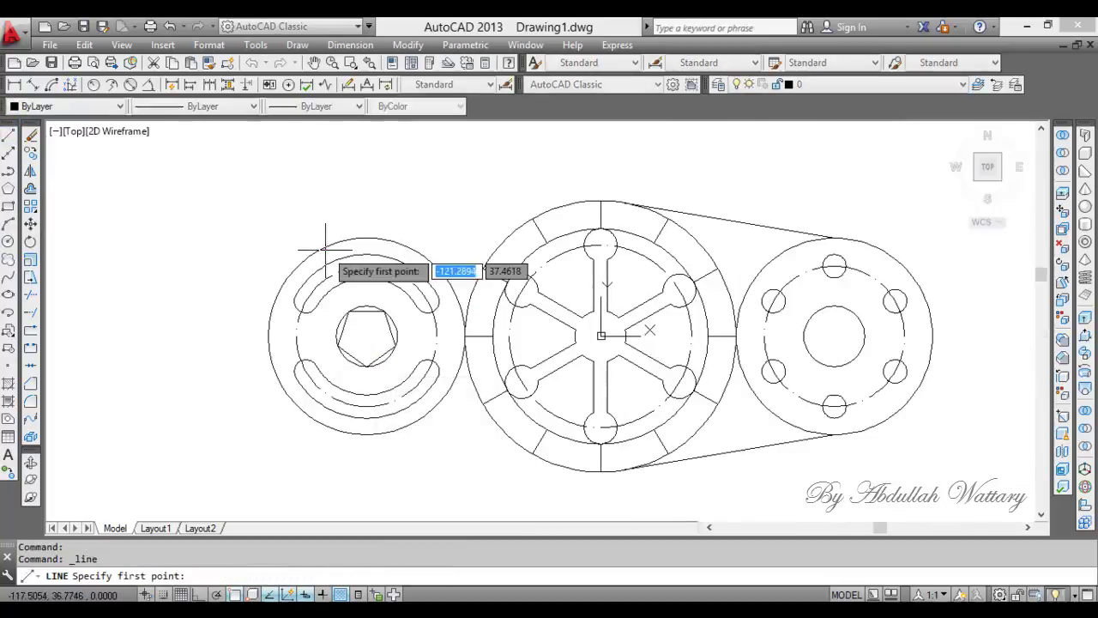
click(366, 240)
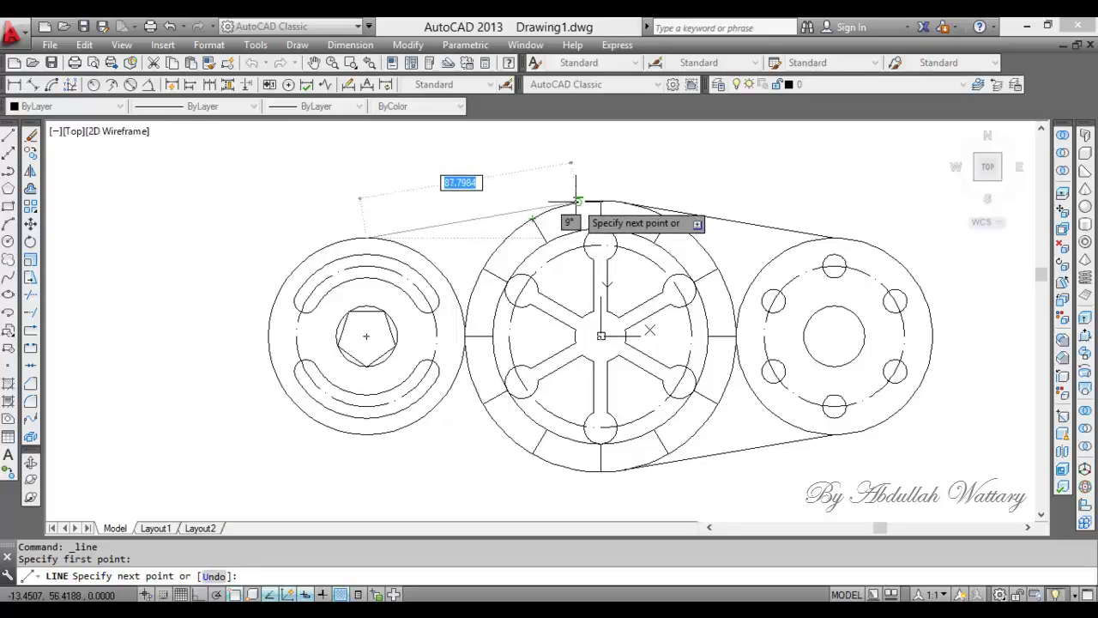
click(577, 199)
key(Escape)
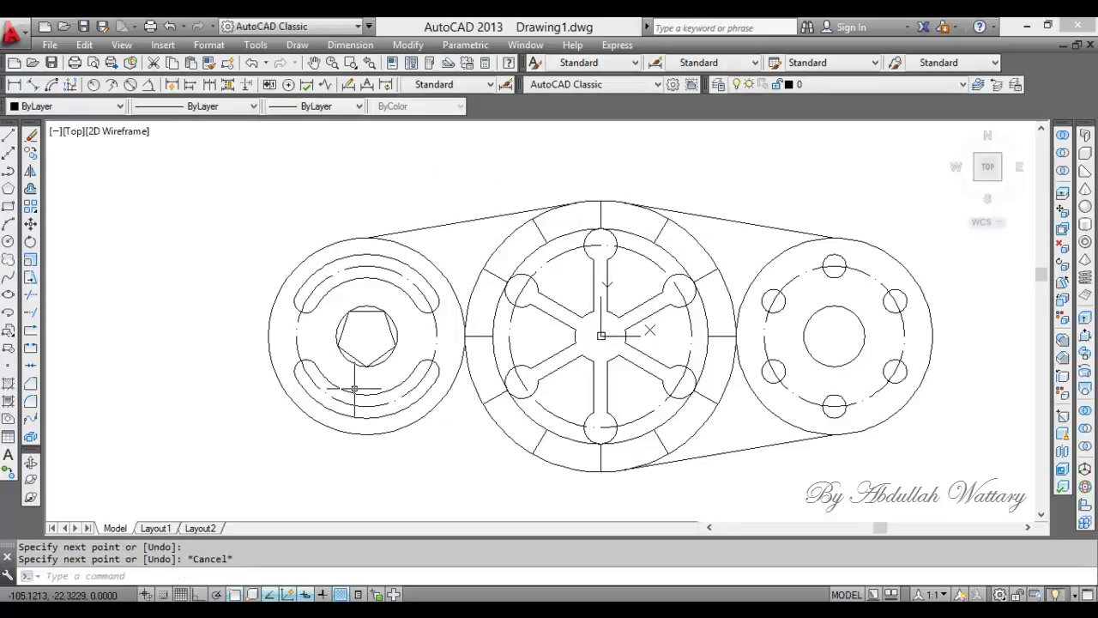
key(Return)
click(369, 435)
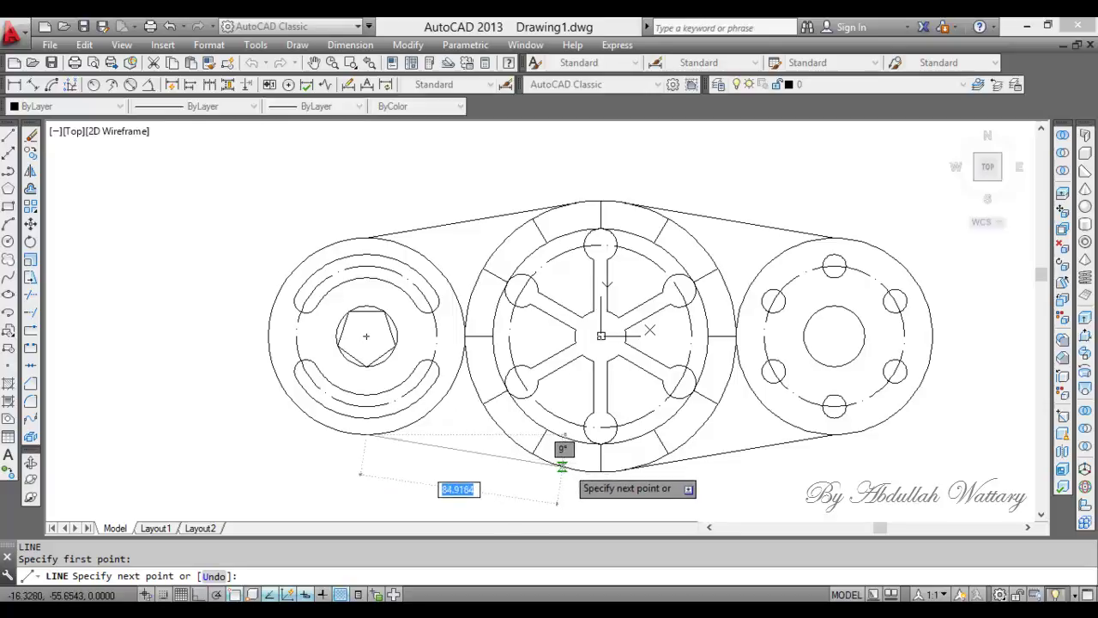
click(577, 469)
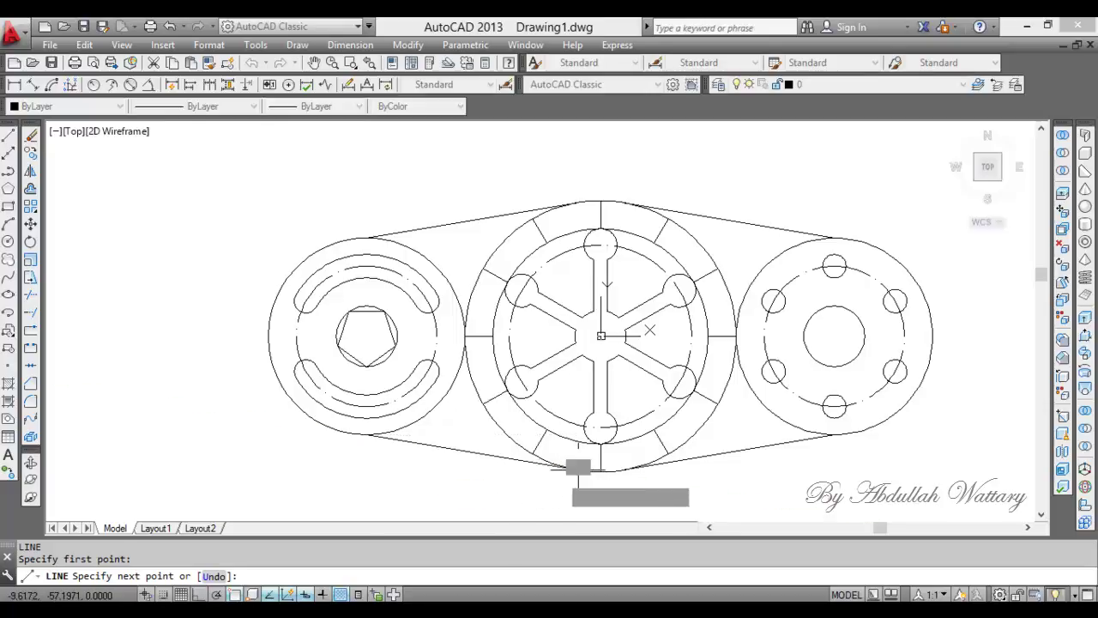
key(Escape)
Step: Start a TRIM using all objects as cutting edges, then abandon it without trimming
click(31, 296)
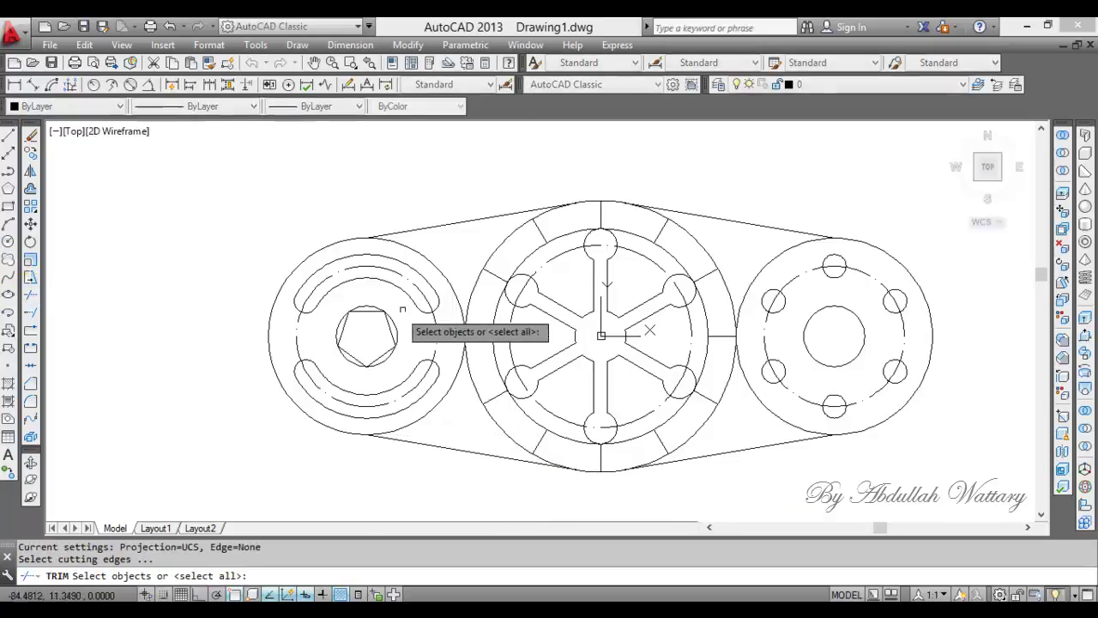
key(Return)
click(449, 286)
click(450, 289)
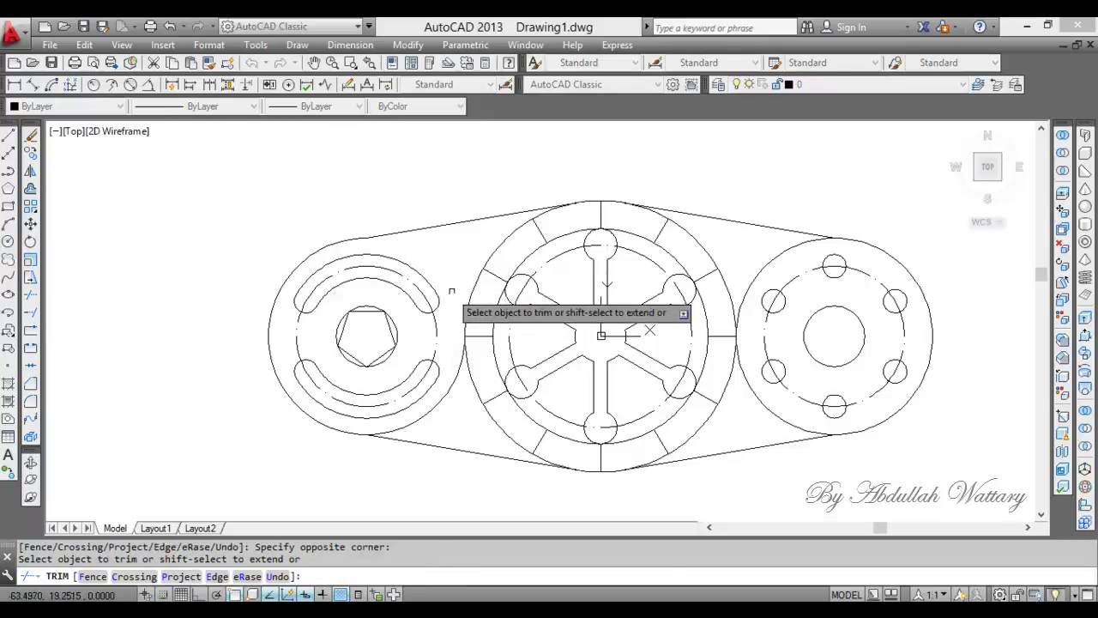
scroll(601, 336, down, 2)
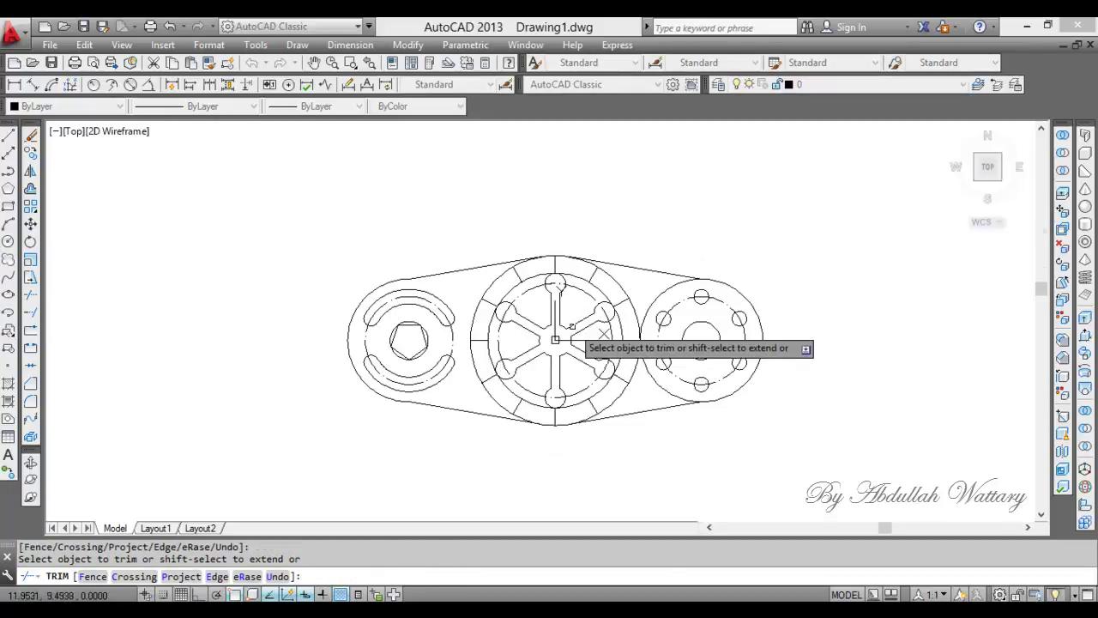